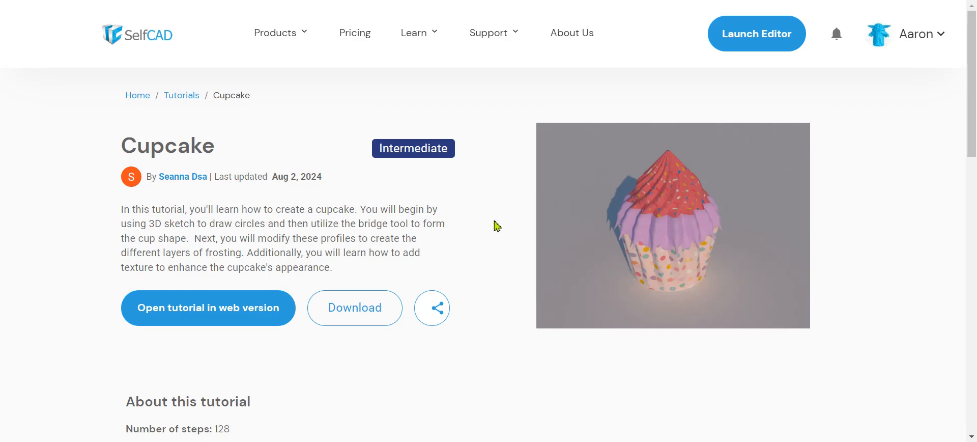
- Scroll through the Cupcake tutorial page before it loads in the editor
scroll(496, 225, "down", 2)
scroll(494, 225, "up", 1)
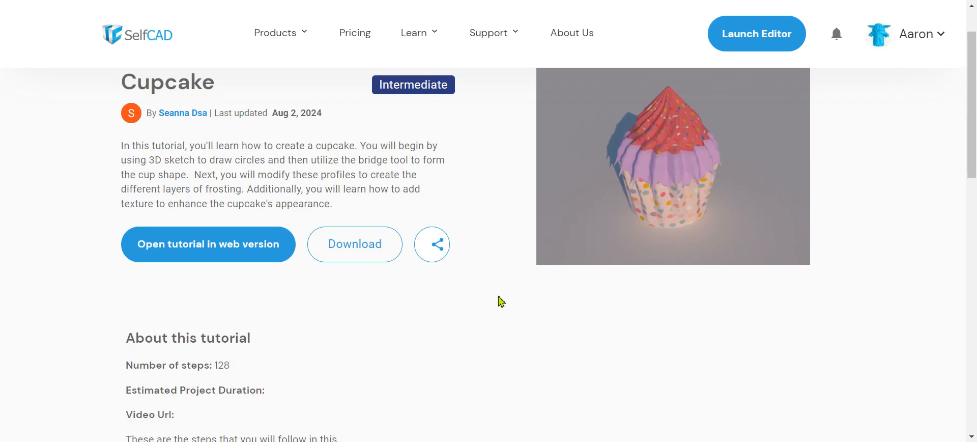
scroll(501, 300, "down", 6)
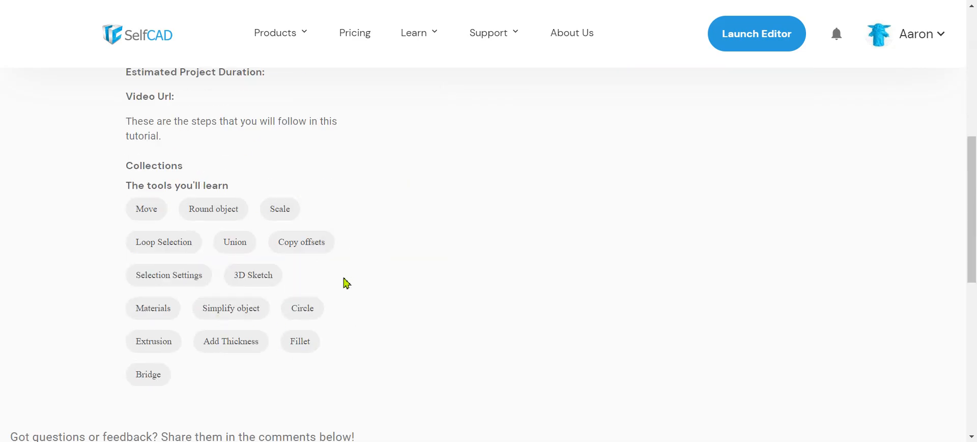
scroll(346, 283, "up", 6)
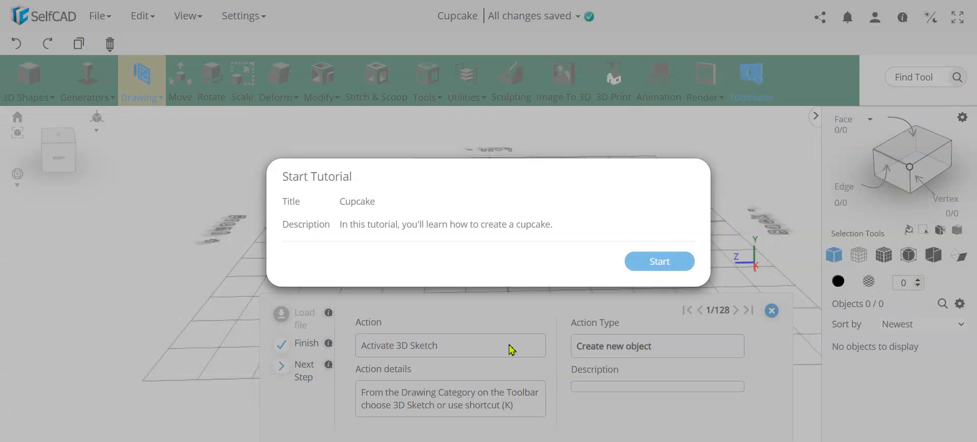
- Start the tutorial and draw a circle profile at the grid centre with 3D Sketch
left_click(651, 266)
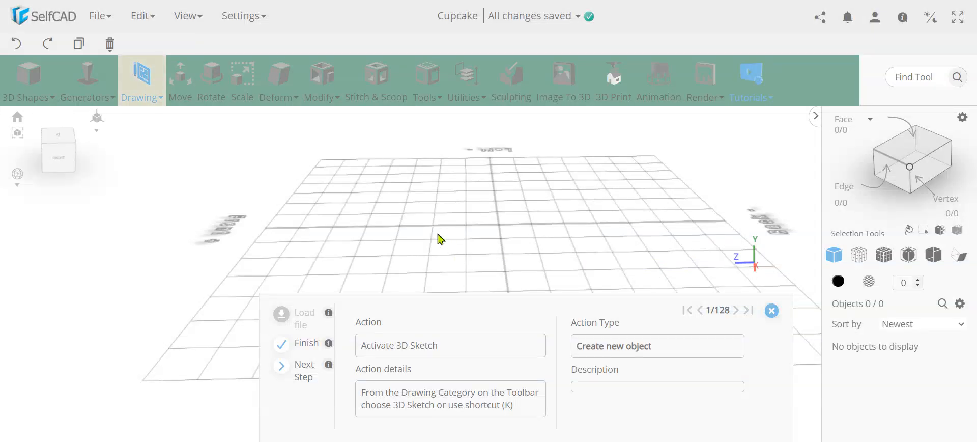
left_click(160, 94)
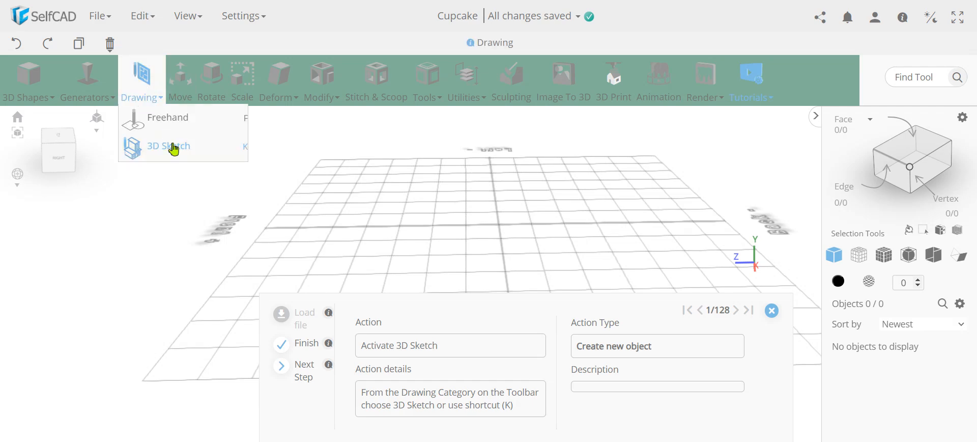
left_click(175, 160)
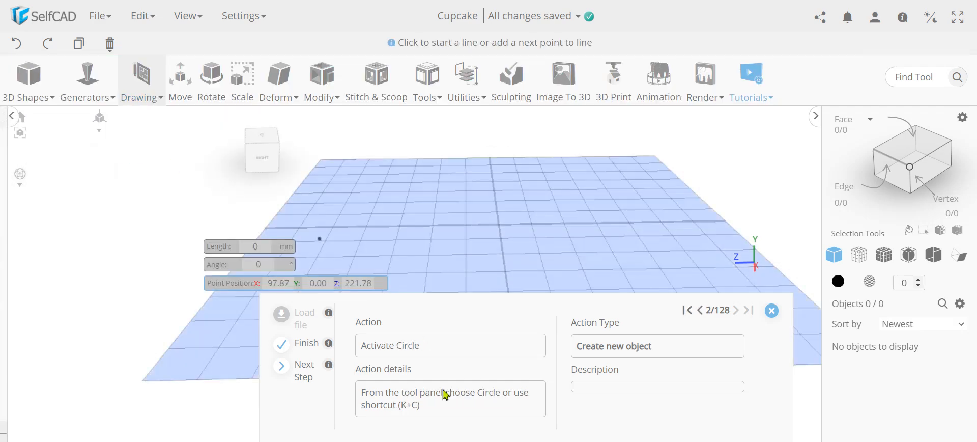
left_click(307, 369)
left_click(305, 367)
left_click(306, 366)
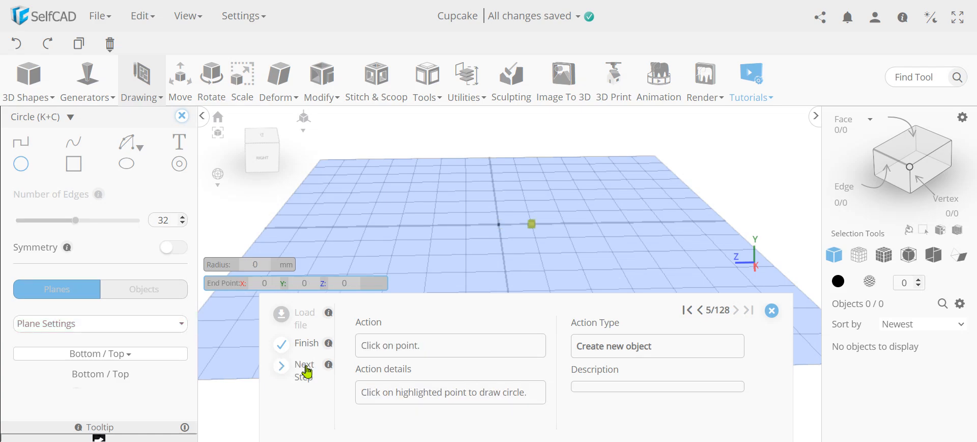
left_click(306, 366)
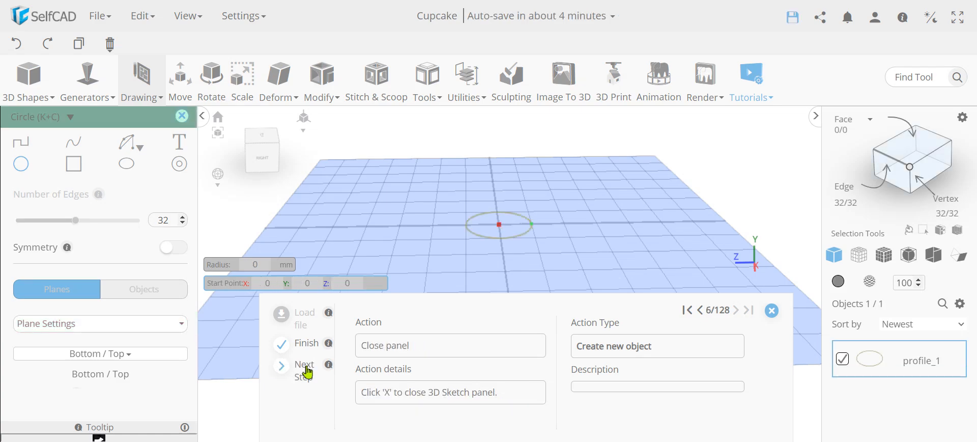
- Close the sketch settings and duplicate the circle as profile_1 (1)
left_click(306, 369)
left_click(306, 369)
left_click(306, 369)
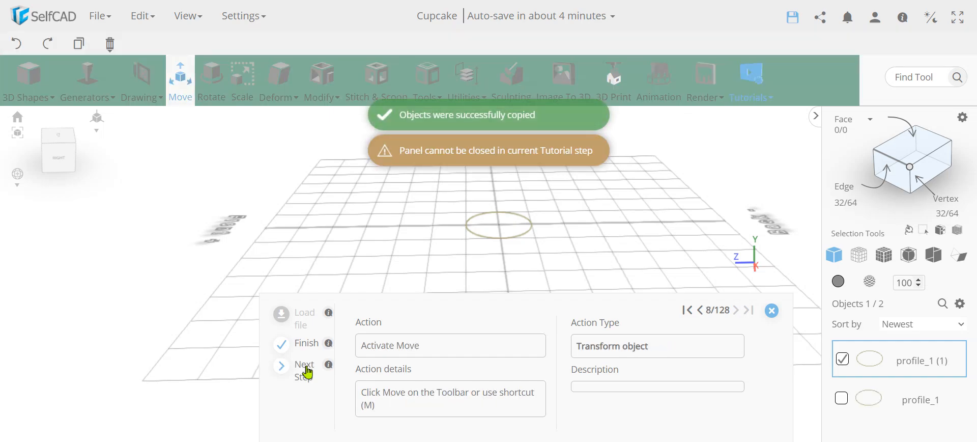
right_click_drag(564, 257, 578, 289)
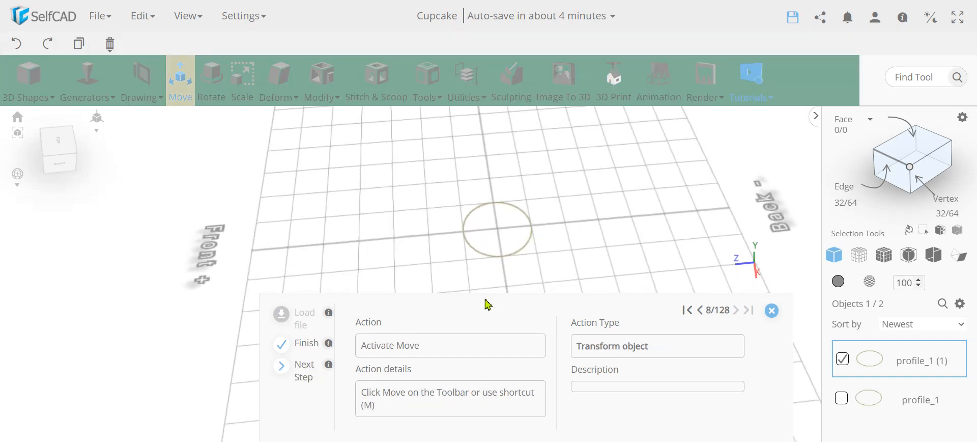
- Raise the copied circle to Y 70 above the original
left_click(303, 369)
left_click(303, 369)
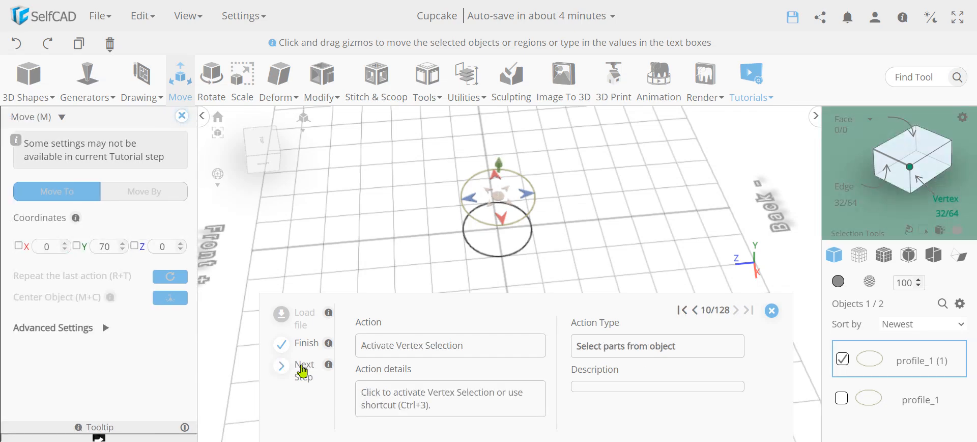
right_click_drag(588, 248, 571, 229)
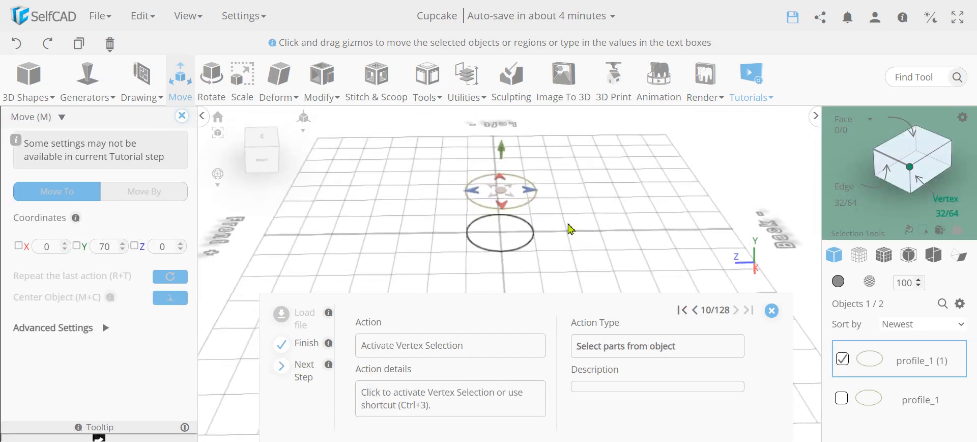
- Select every other vertex (16) of the raised ring using Loop selection and Custom Pattern
left_click(910, 168)
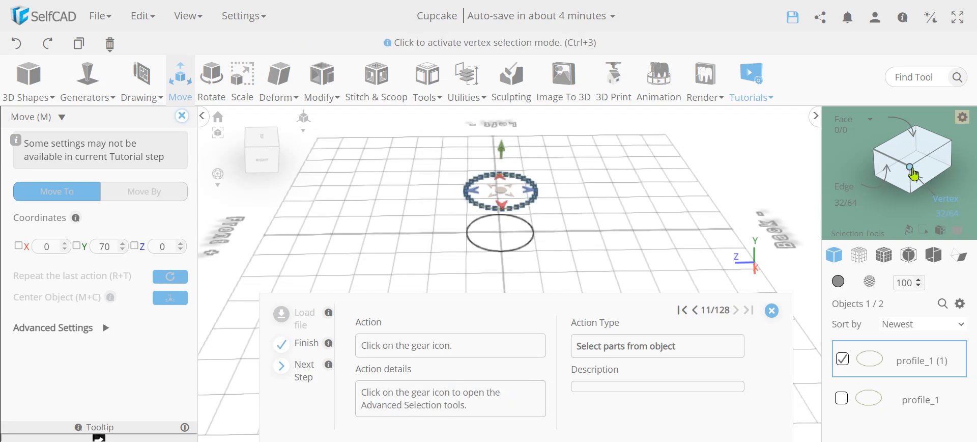
left_click(962, 119)
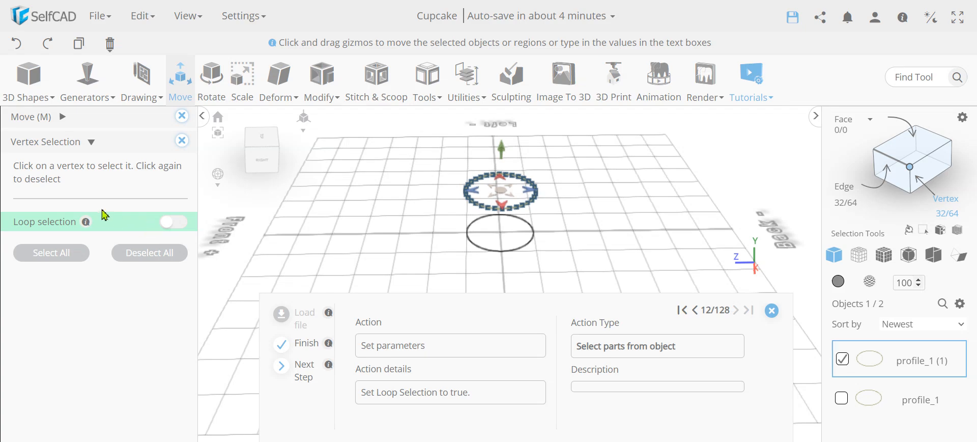
left_click_drag(420, 235, 391, 228)
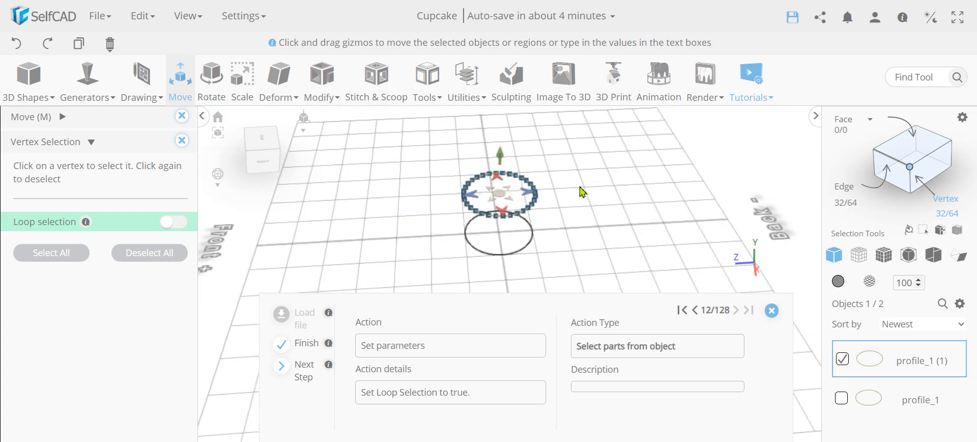
left_click(174, 222)
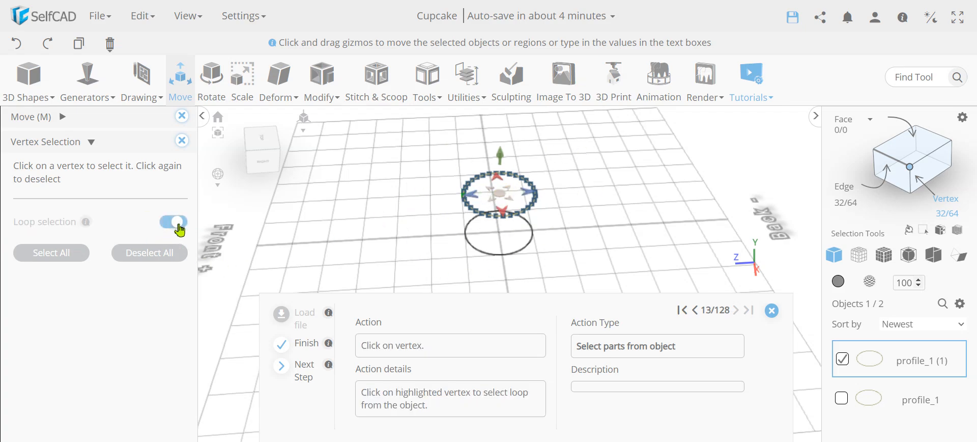
right_click_drag(359, 229, 460, 213)
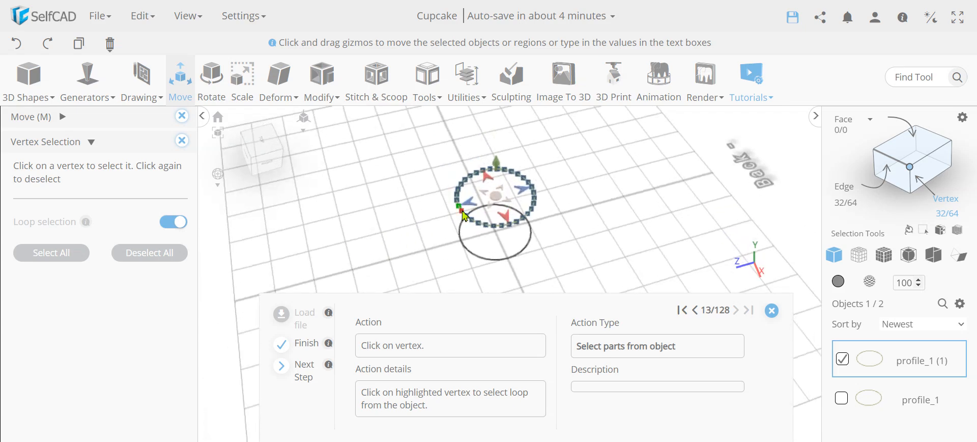
scroll(449, 223, "up", 4)
scroll(447, 225, "up", 1)
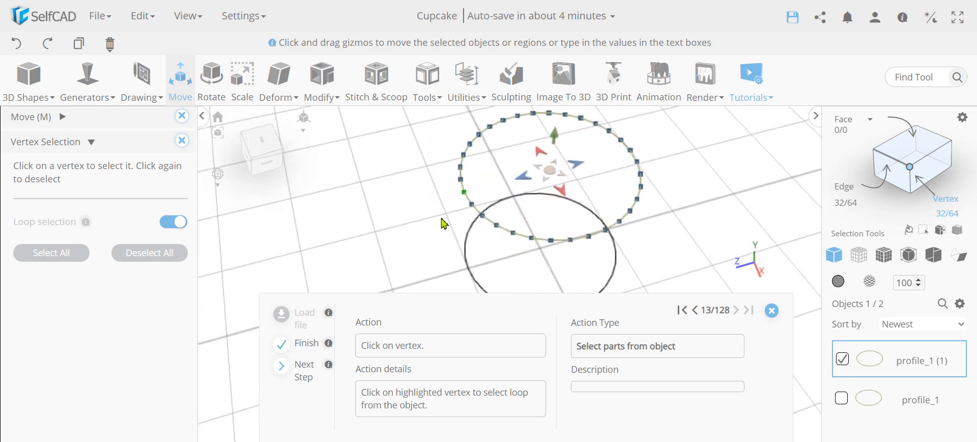
left_click(464, 195)
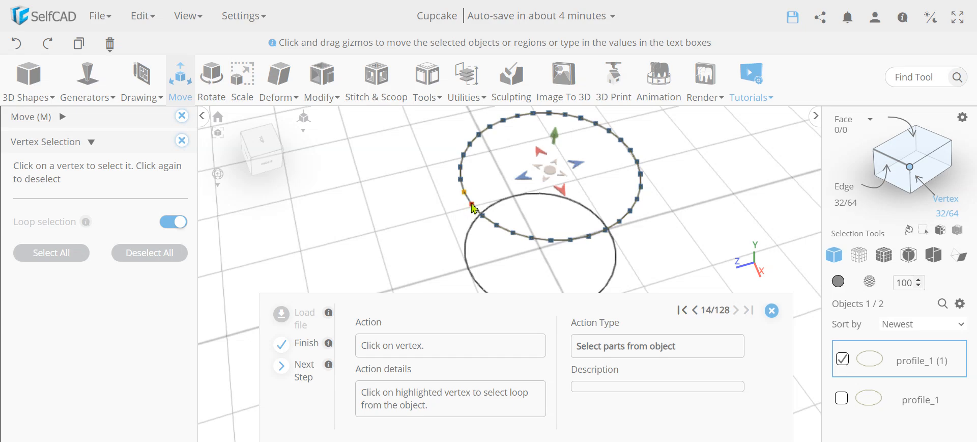
left_click(471, 205)
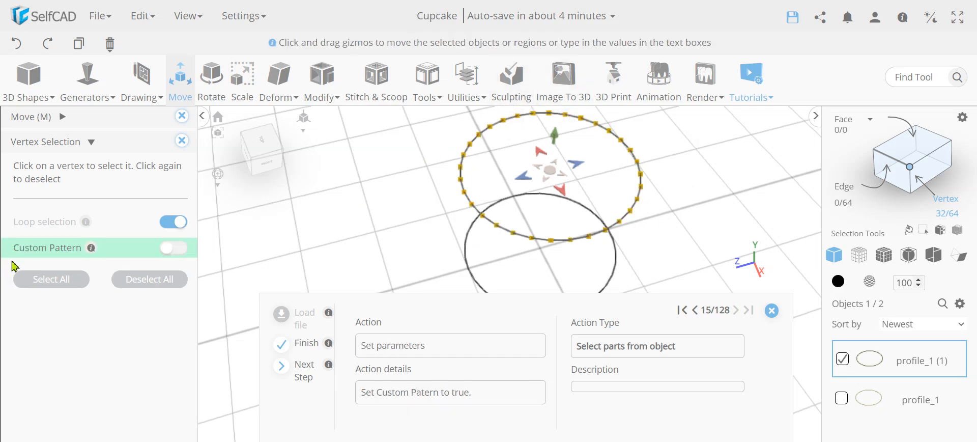
left_click(178, 249)
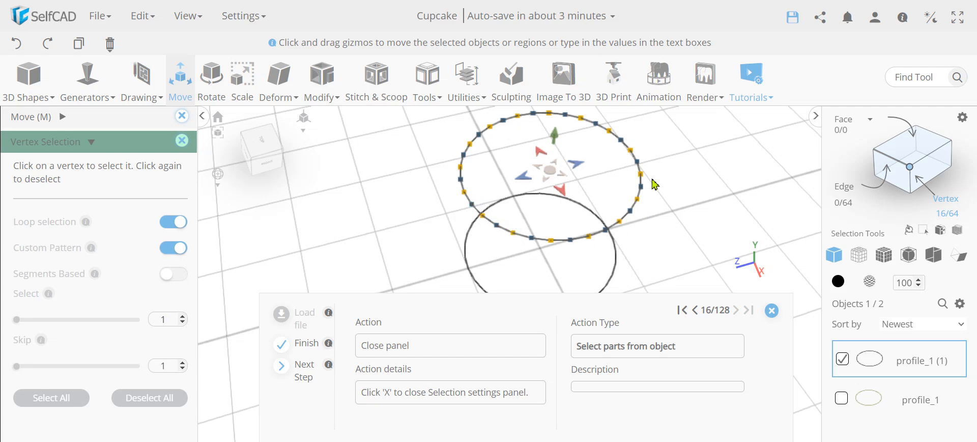
left_click(182, 143)
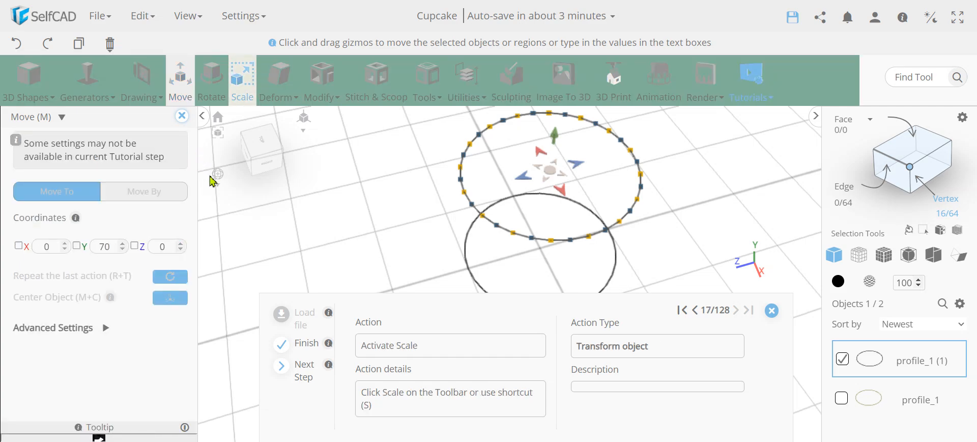
- Scale the selected vertices to 130 in X and Z to form a star outline
left_click(242, 96)
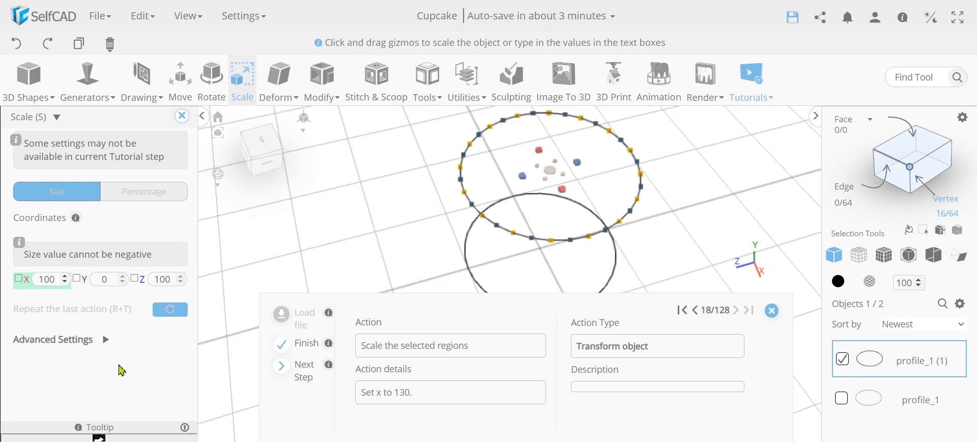
double_click(41, 280)
type("13")
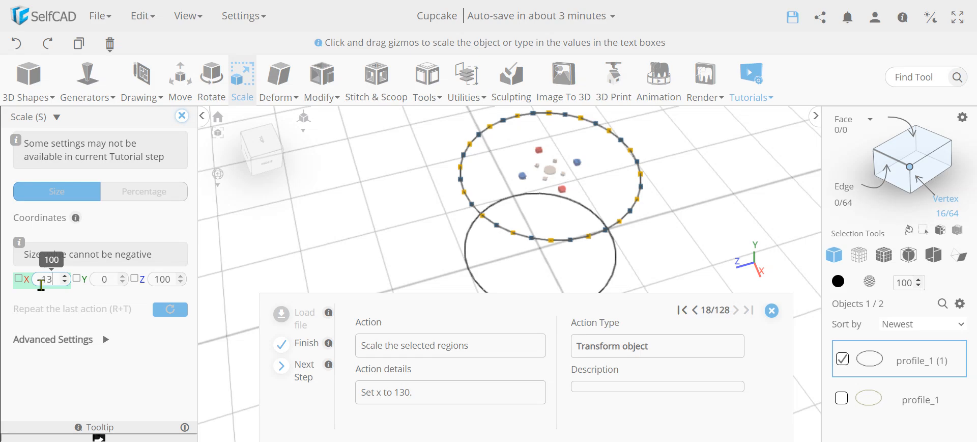
type("0")
key("Return")
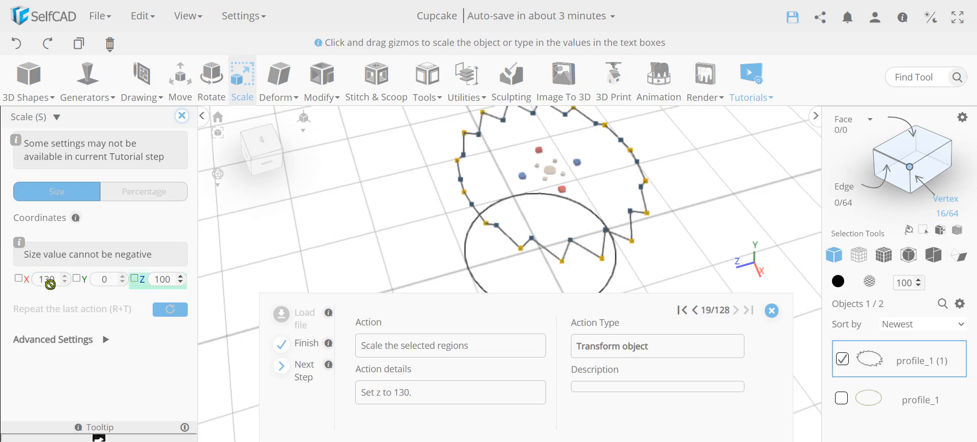
double_click(168, 280)
type("1")
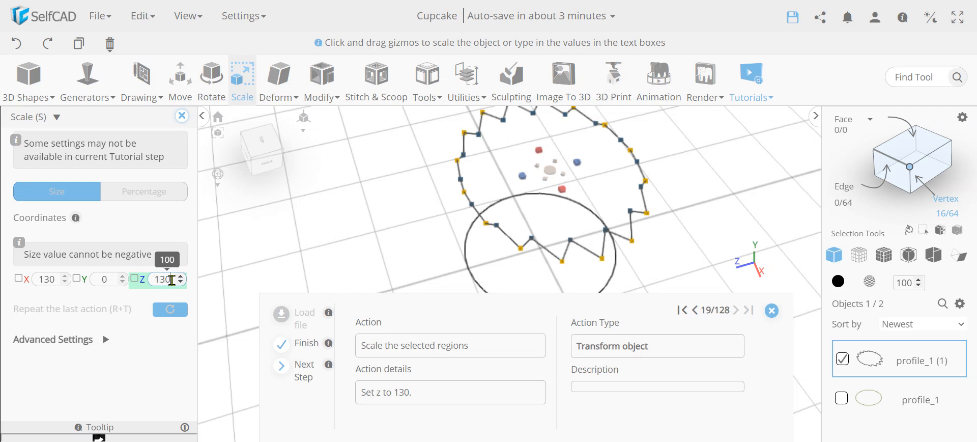
type("30")
key("Return")
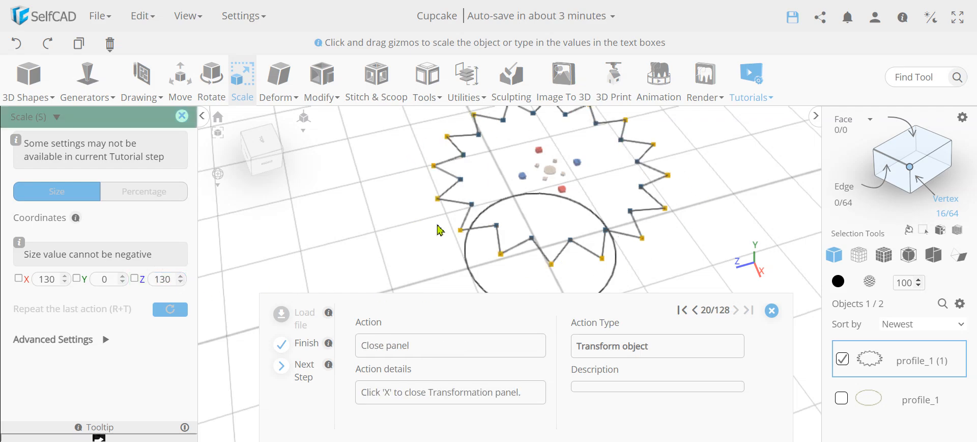
left_click(181, 120)
left_click(320, 86)
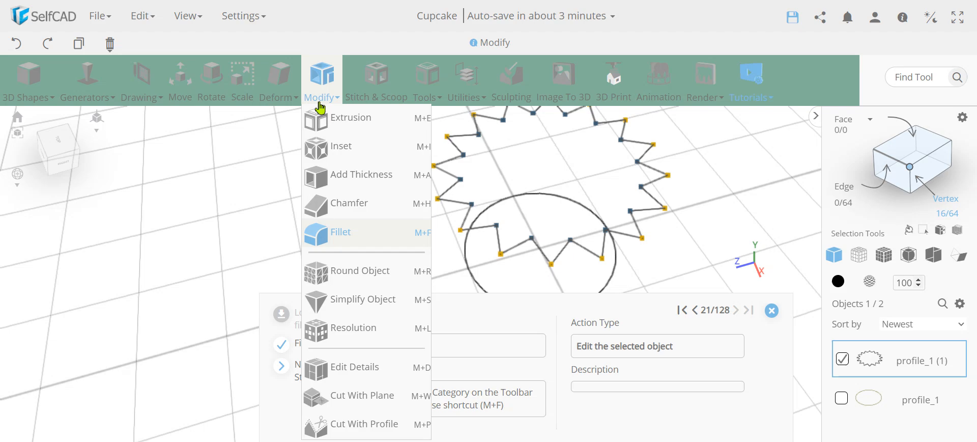
- Fillet the star's points at level 3 into a wavy scalloped ring
left_click(341, 232)
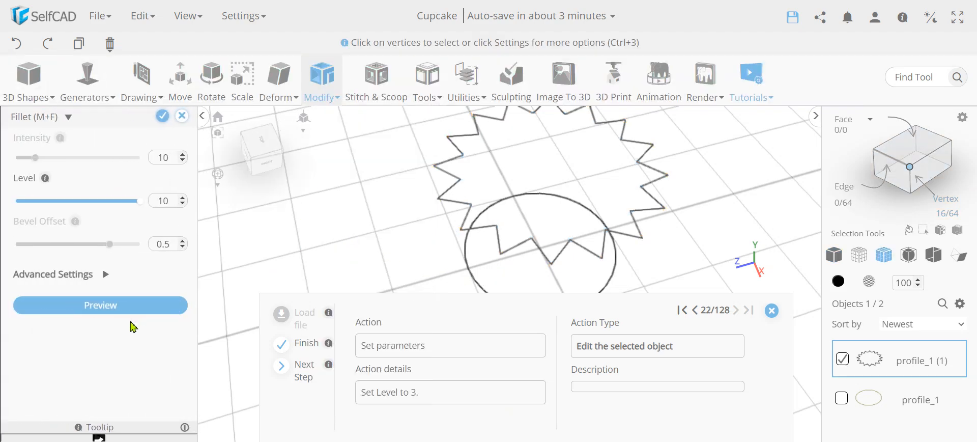
double_click(171, 208)
type("3")
key("Return")
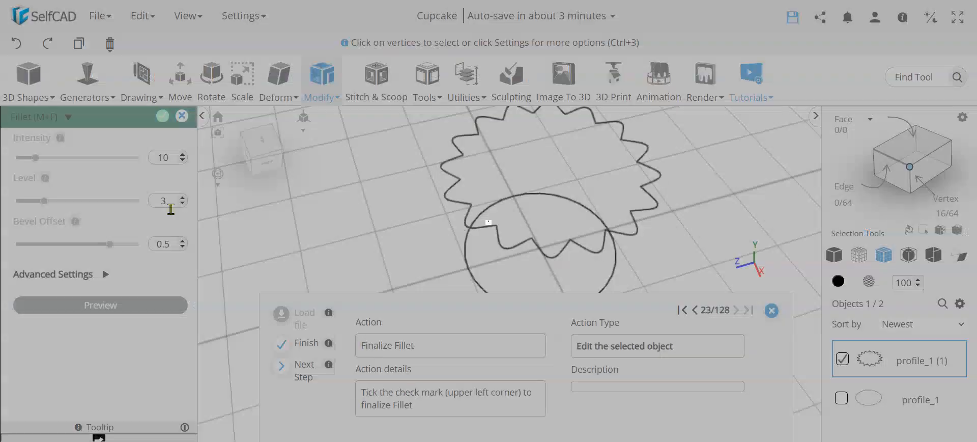
left_click(163, 116)
scroll(492, 248, "up", 4)
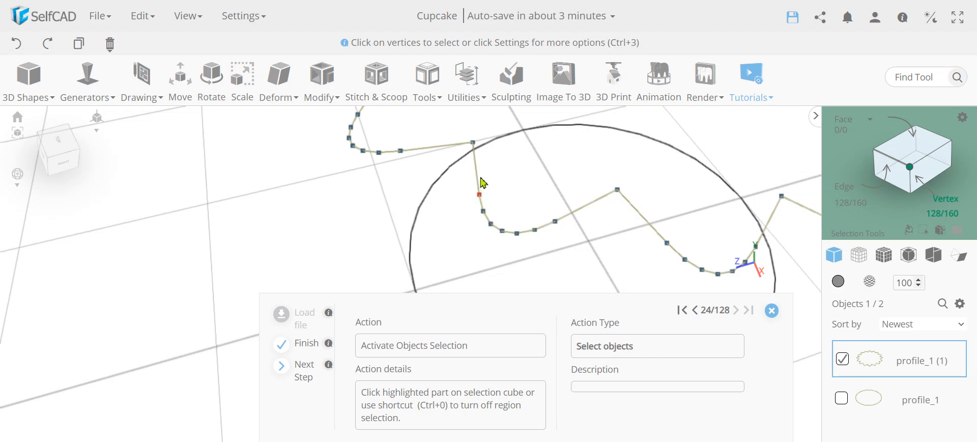
scroll(560, 243, "down", 8)
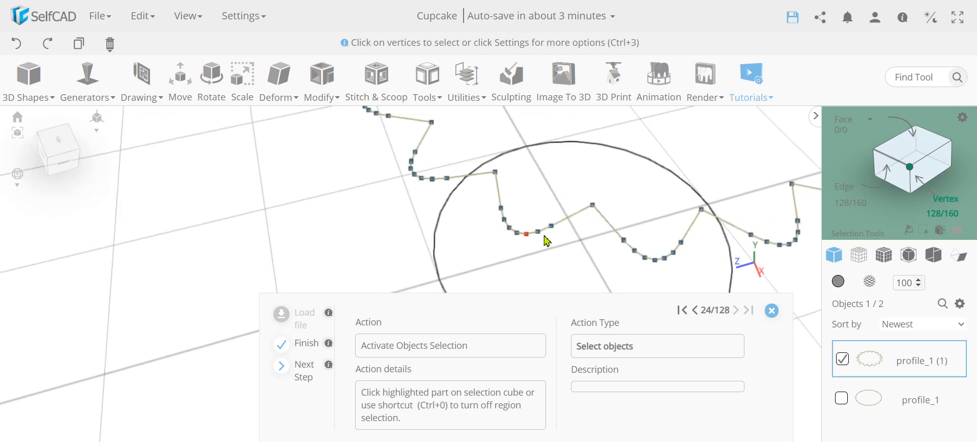
right_click_drag(416, 219, 420, 222)
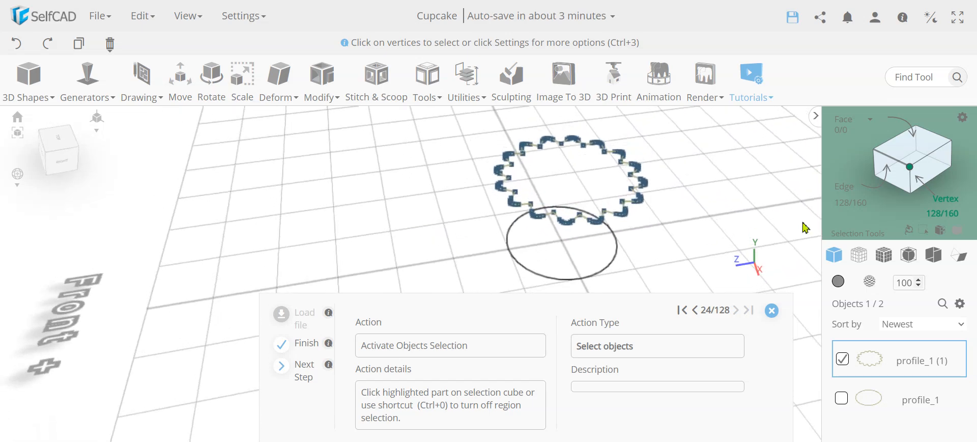
- Leave vertex mode and select both the scalloped profile and the base circle
left_click(911, 167)
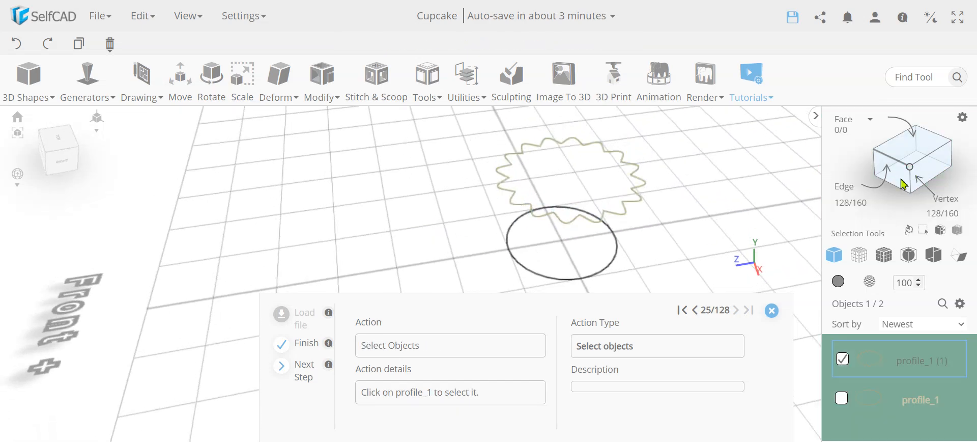
left_click(841, 399)
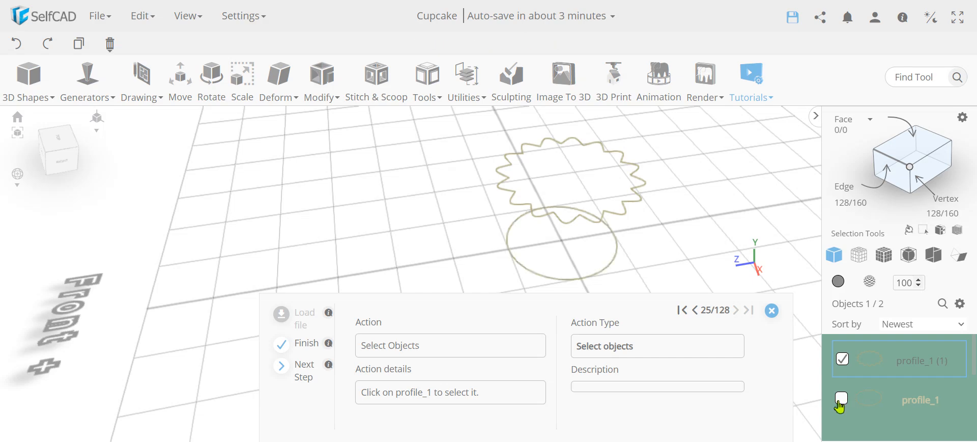
right_click_drag(678, 251, 635, 247)
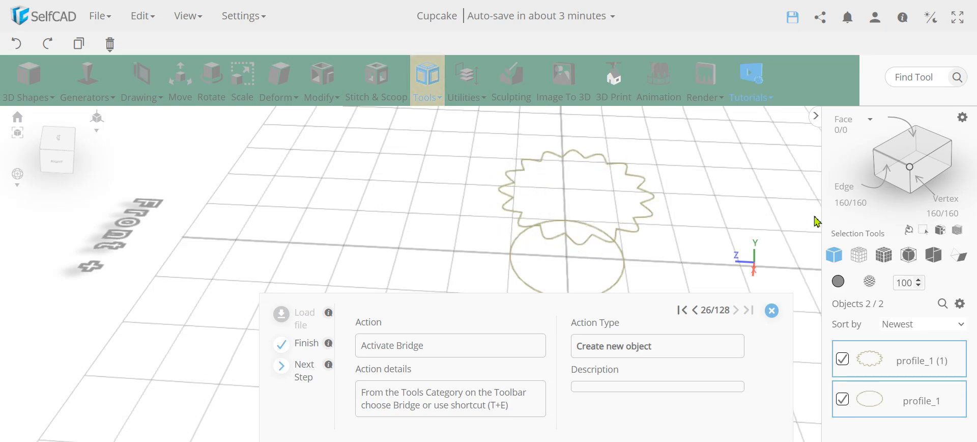
- Bridge the profiles into mesh_1 with Linear and Fill First off and Smoothness 15
left_click(430, 92)
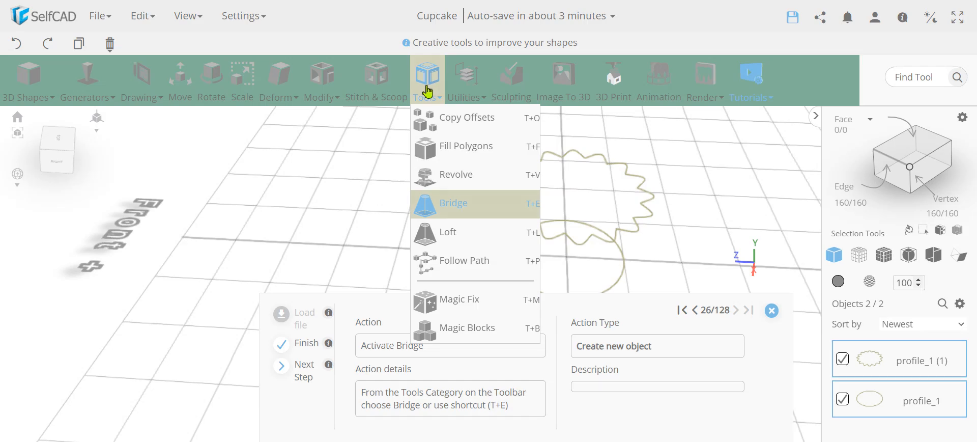
left_click(455, 207)
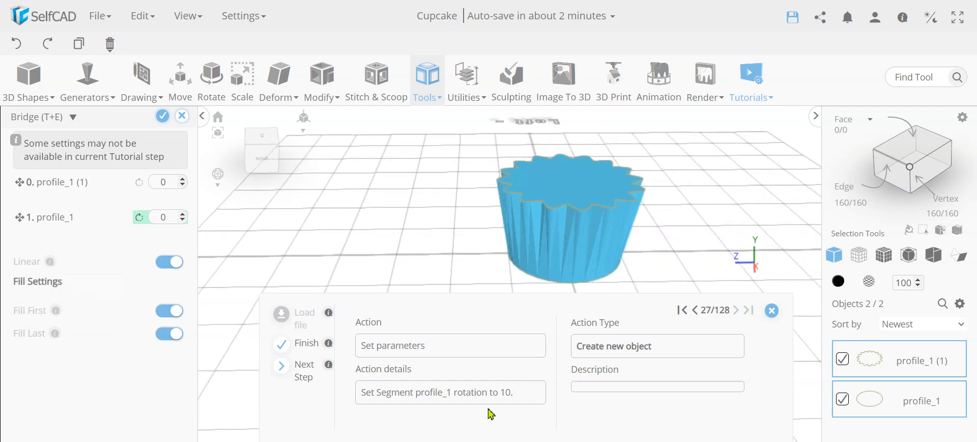
double_click(166, 217)
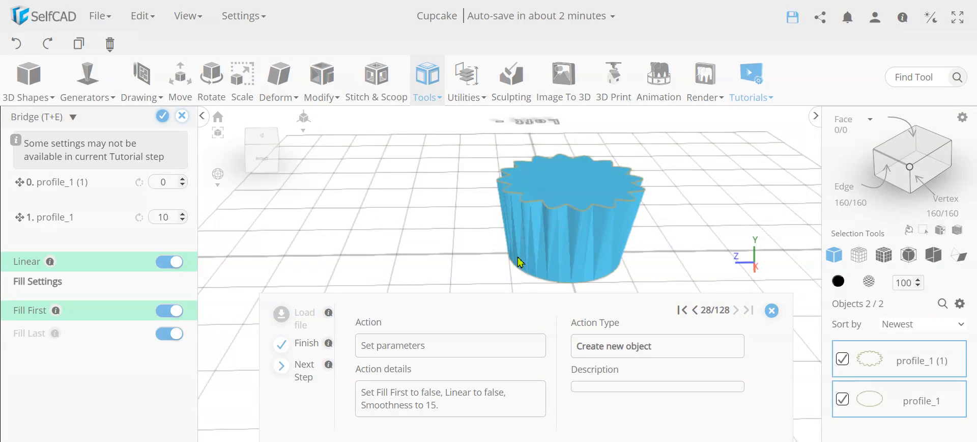
left_click(168, 263)
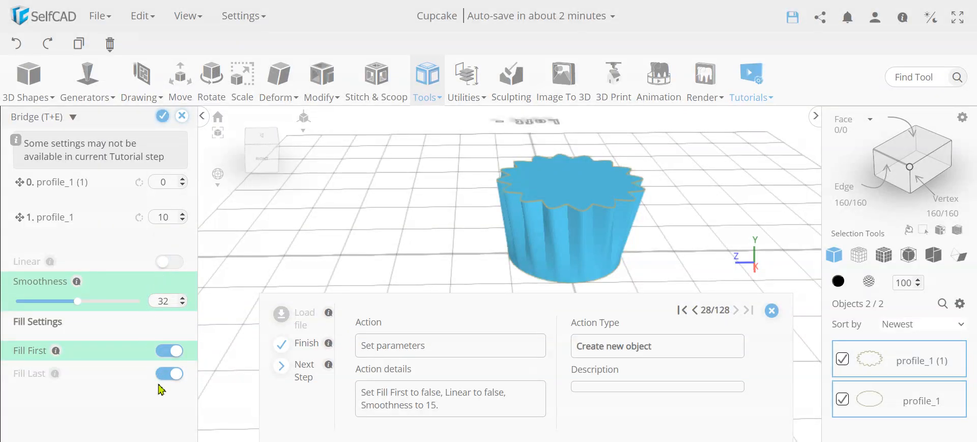
left_click(171, 352)
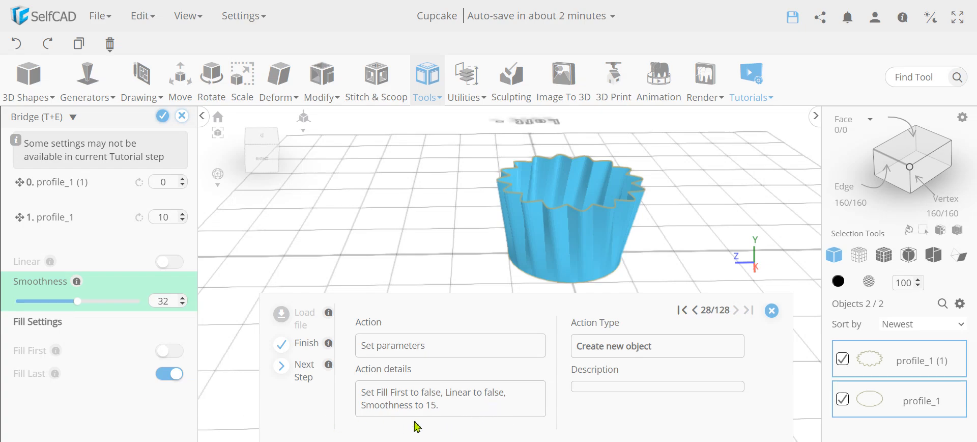
double_click(171, 306)
key("Return")
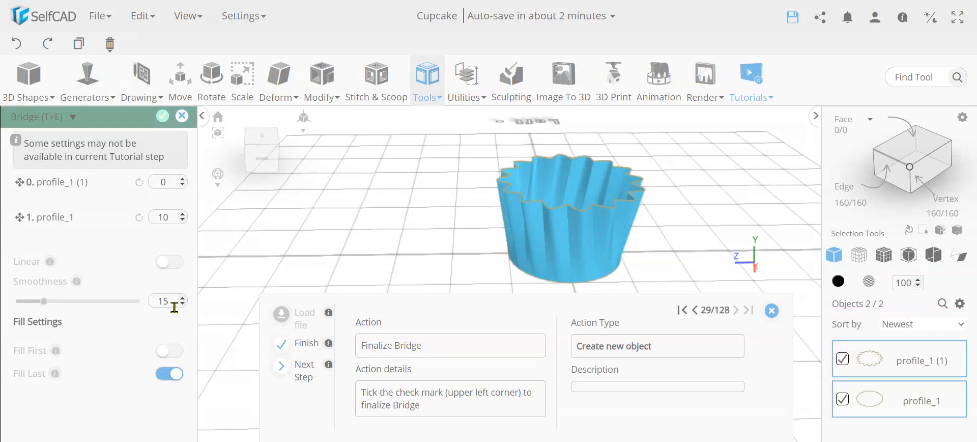
left_click(162, 119)
left_click_drag(407, 251, 574, 190)
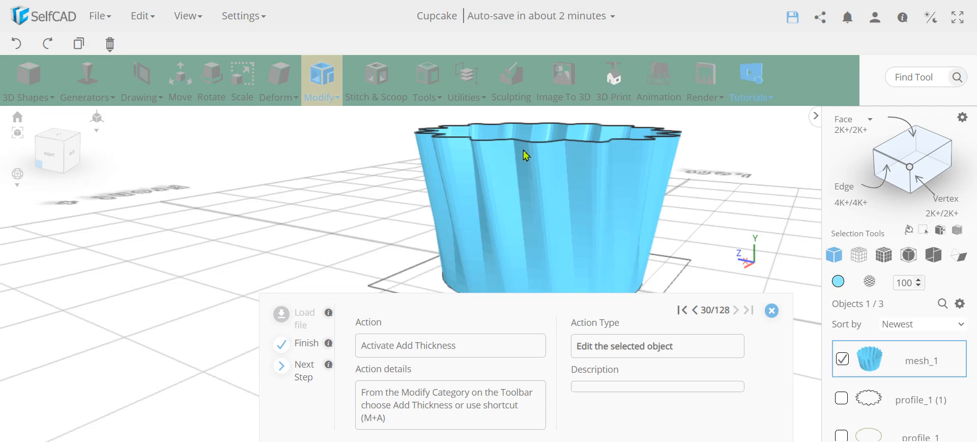
- Add a -2 wall thickness to the fluted cup mesh_1
left_click_drag(539, 204, 504, 203)
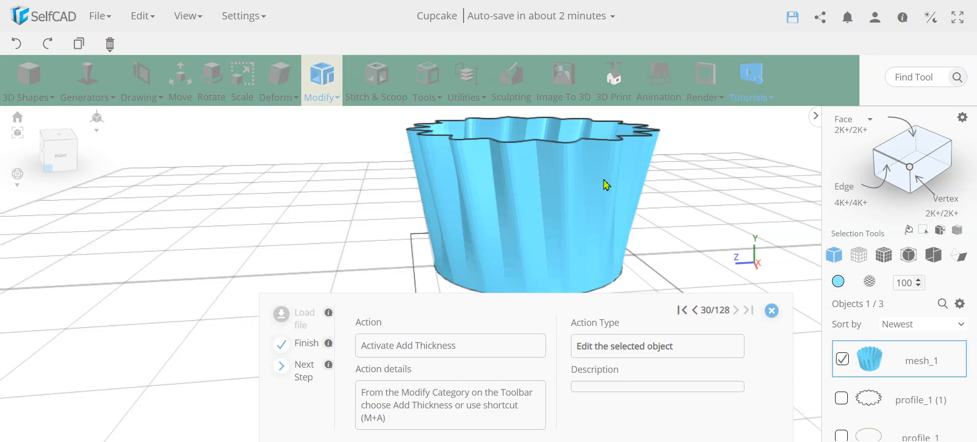
left_click_drag(606, 183, 504, 202)
scroll(558, 231, "down", 4)
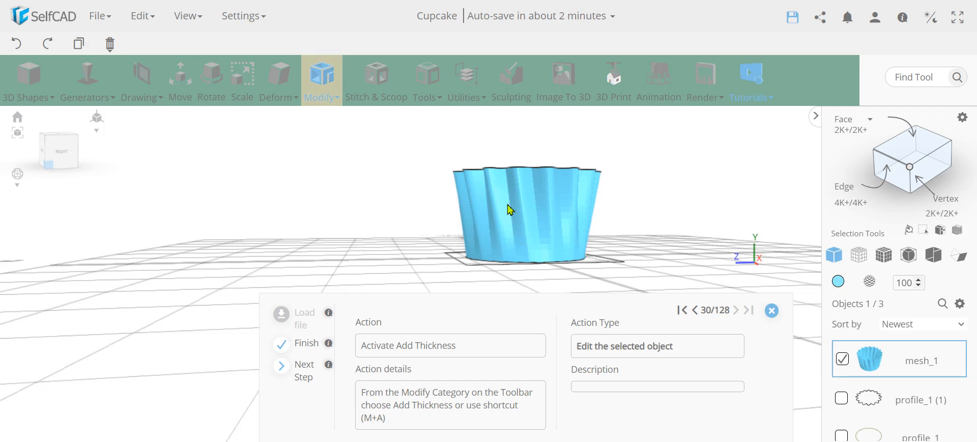
right_click_drag(461, 235, 605, 209)
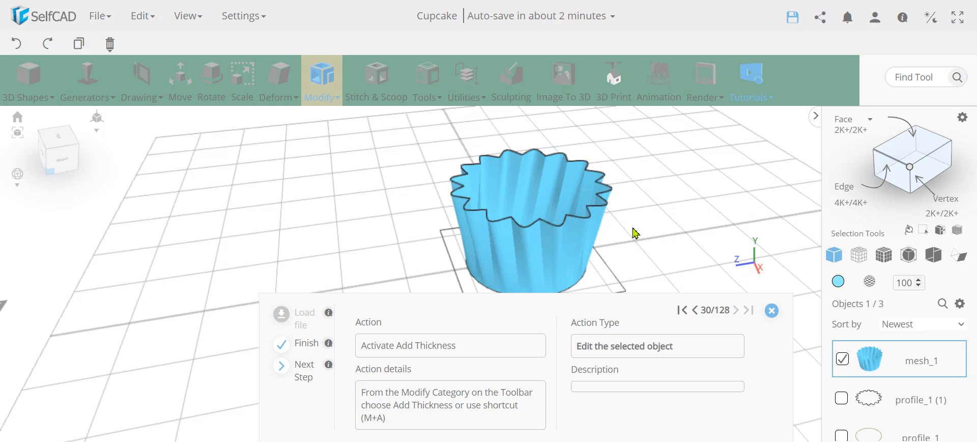
left_click(324, 80)
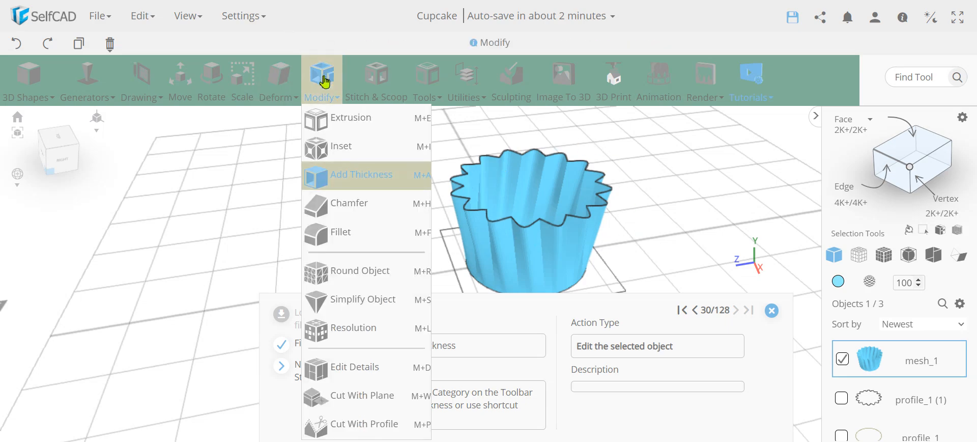
left_click(356, 174)
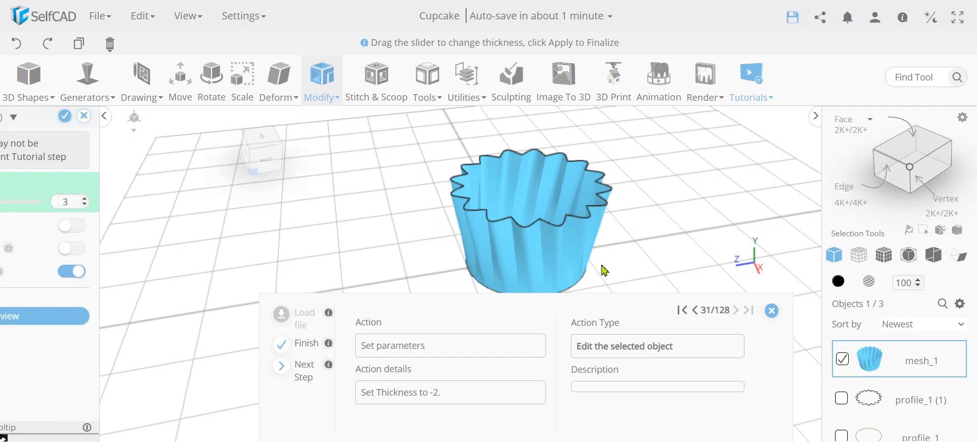
right_click_drag(676, 236, 660, 254)
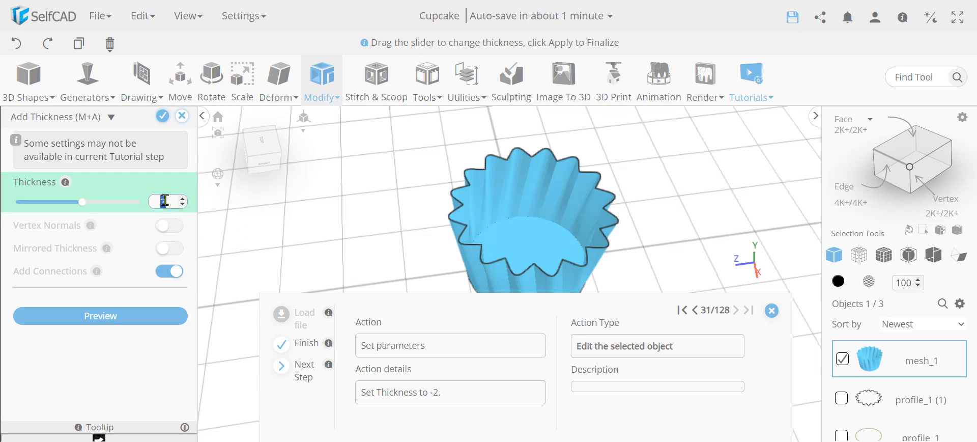
type("-2")
key("Return")
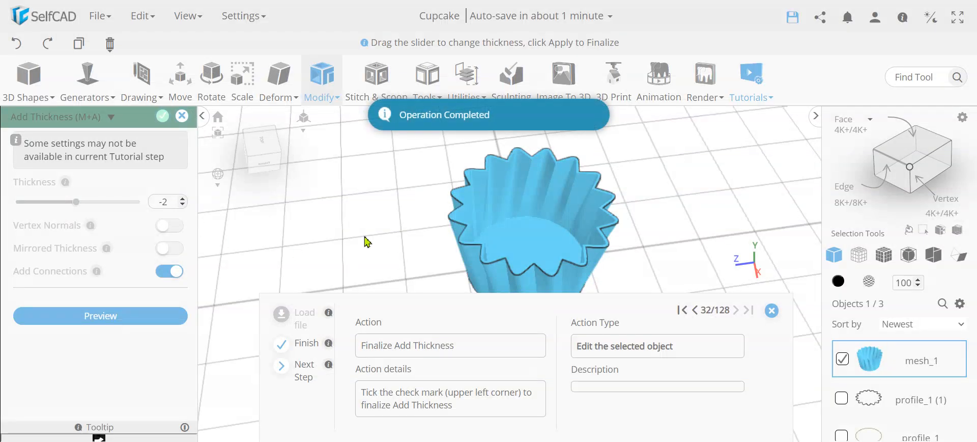
left_click(162, 116)
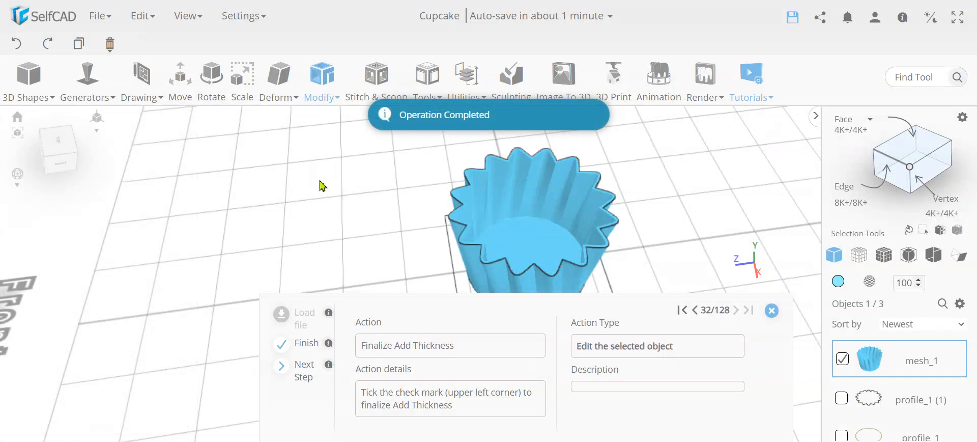
- Apply the custom Base2.avif polka-dot texture to the cup's material
left_click_drag(341, 213, 361, 187)
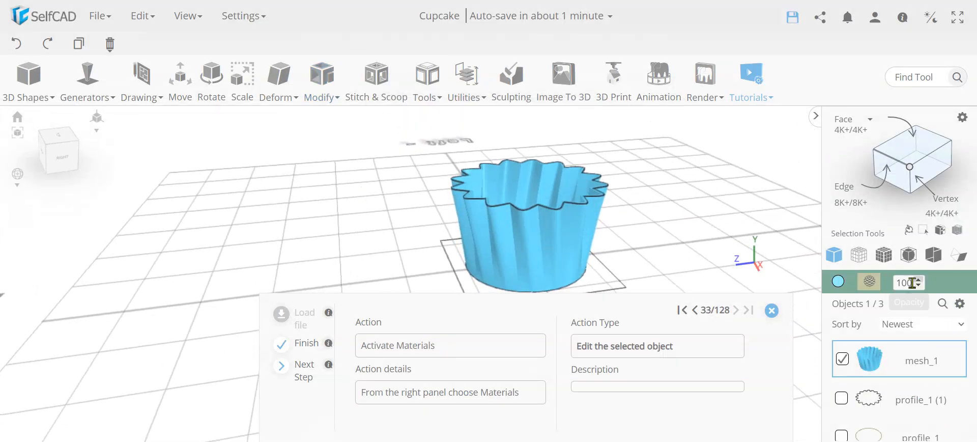
left_click(870, 283)
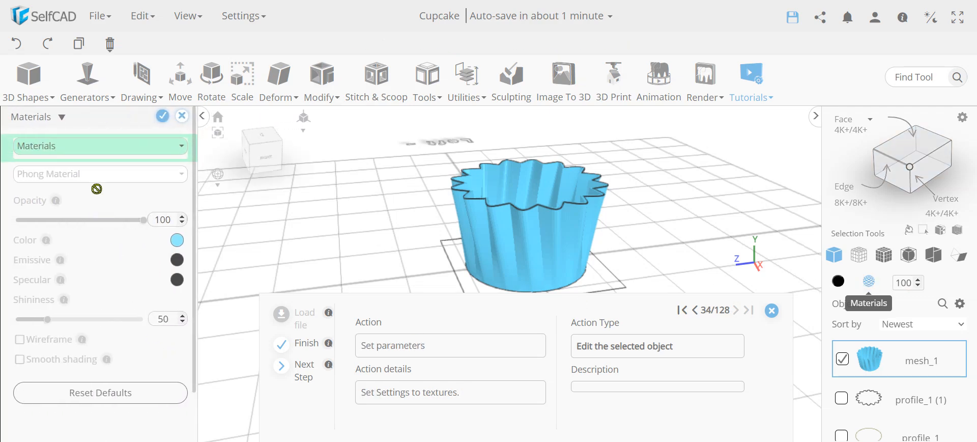
left_click(97, 151)
left_click(71, 182)
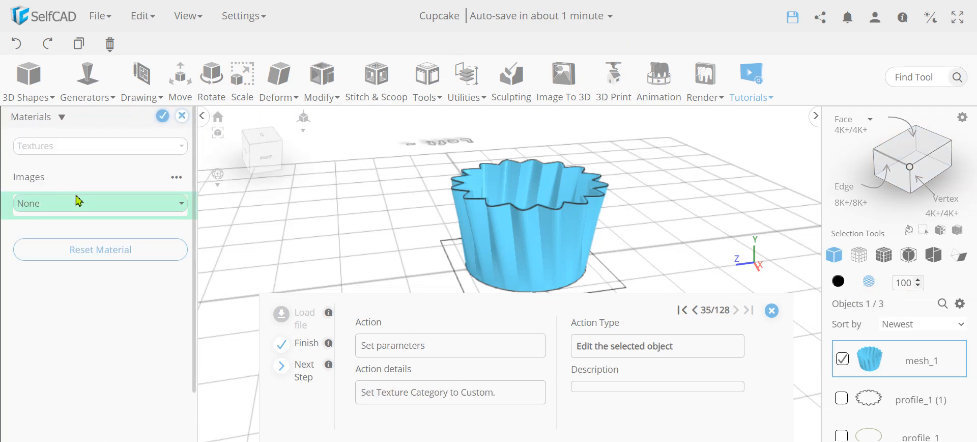
left_click(85, 206)
left_click(63, 321)
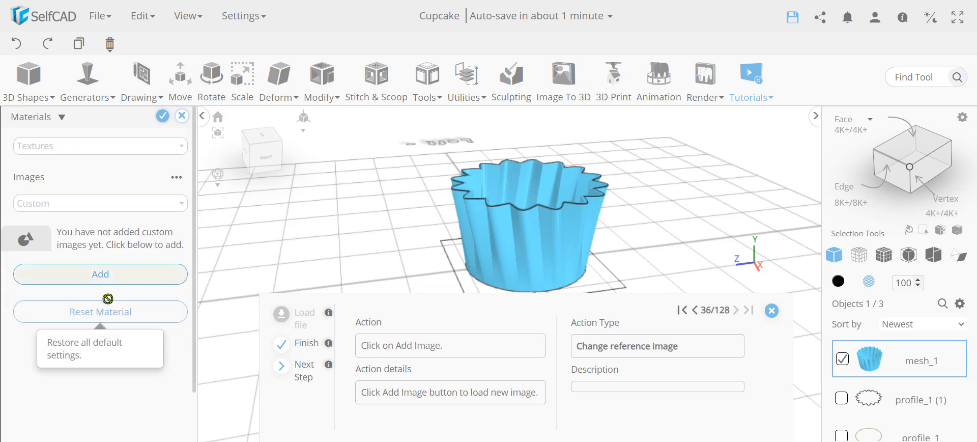
left_click(79, 275)
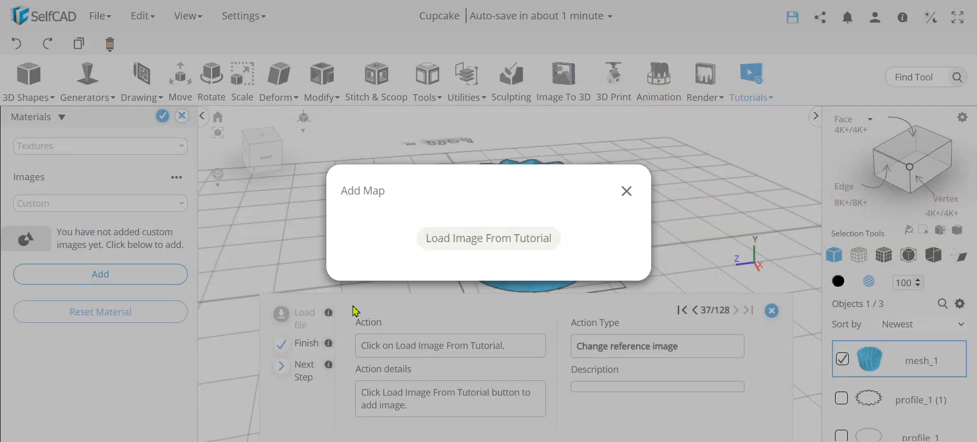
left_click(500, 248)
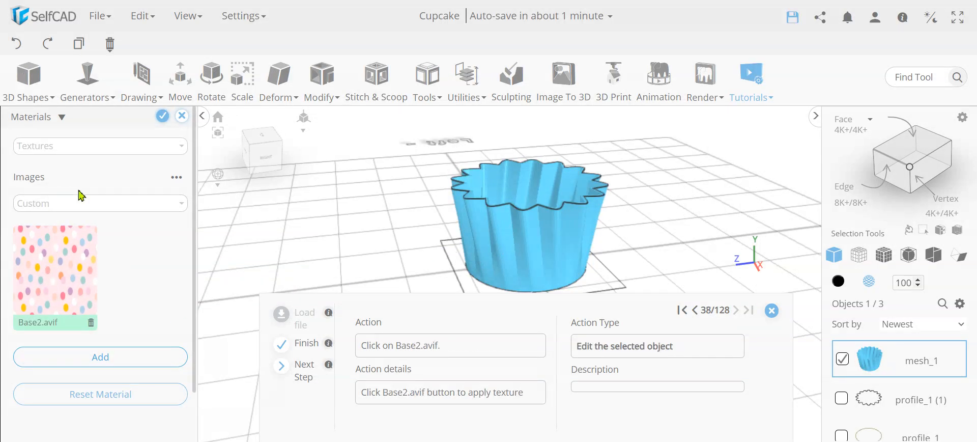
left_click(51, 279)
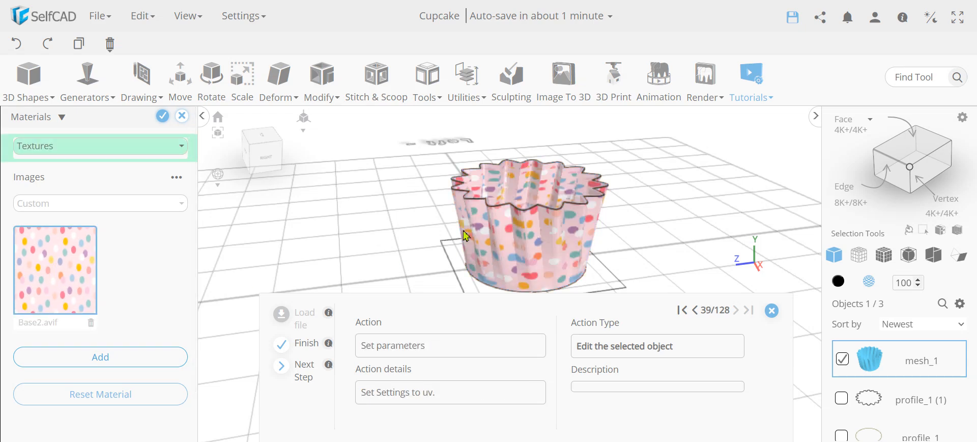
left_click_drag(532, 294, 560, 229)
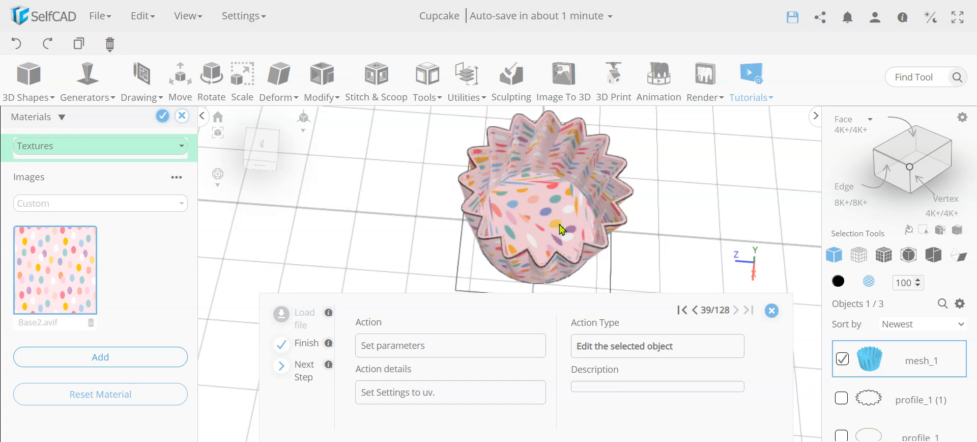
- Switch the texture to UV with Face UV mapping and finalize the material
left_click(115, 147)
left_click(49, 209)
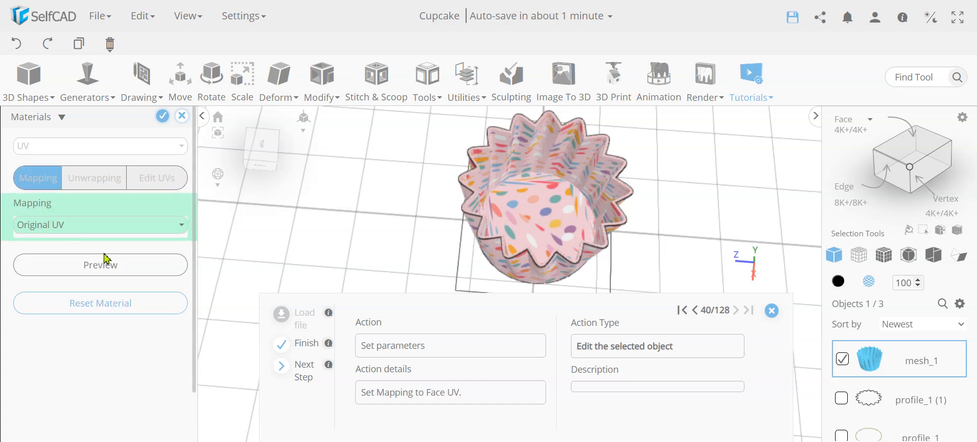
left_click(77, 224)
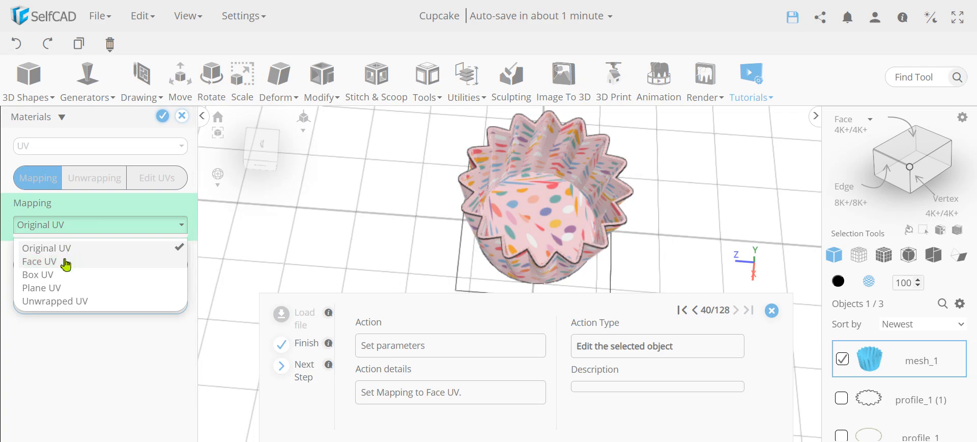
left_click(64, 261)
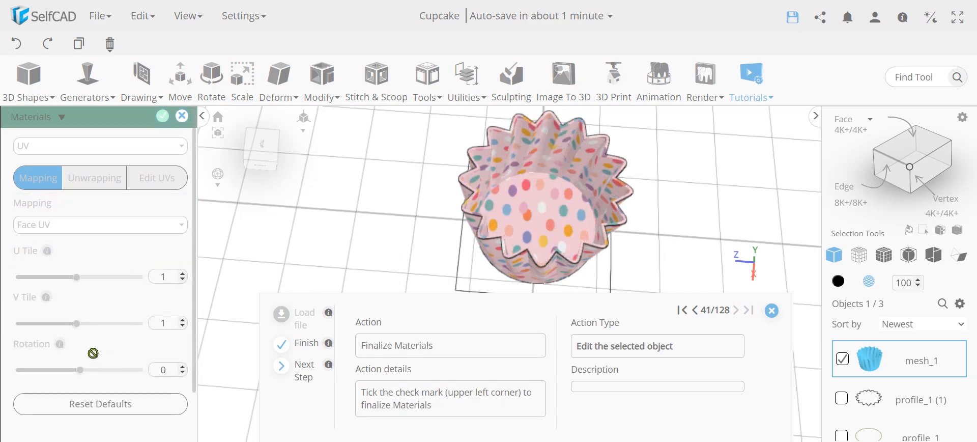
left_click_drag(463, 270, 537, 158)
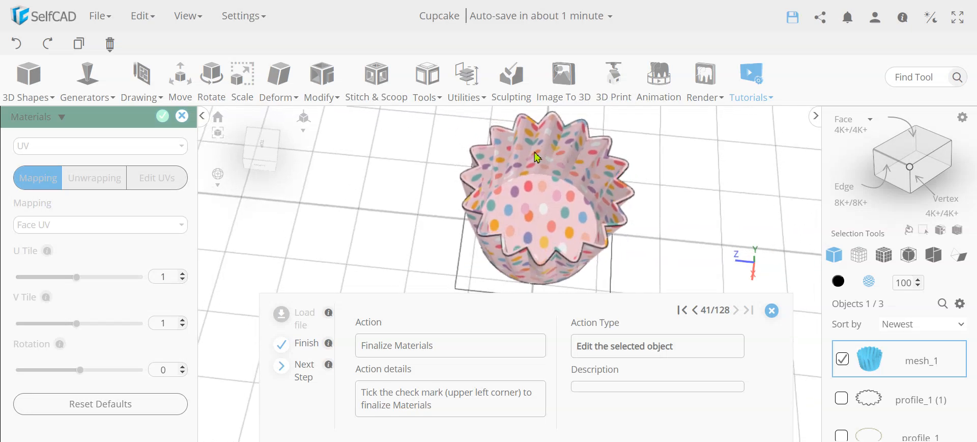
left_click(162, 120)
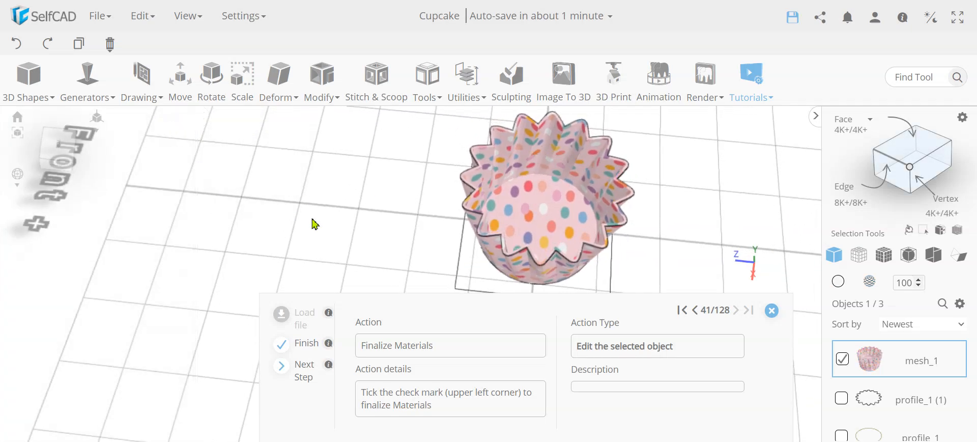
- Copy the wavy profile_1 (1) into profile_1 (2) and isolate the copy
left_click(842, 360)
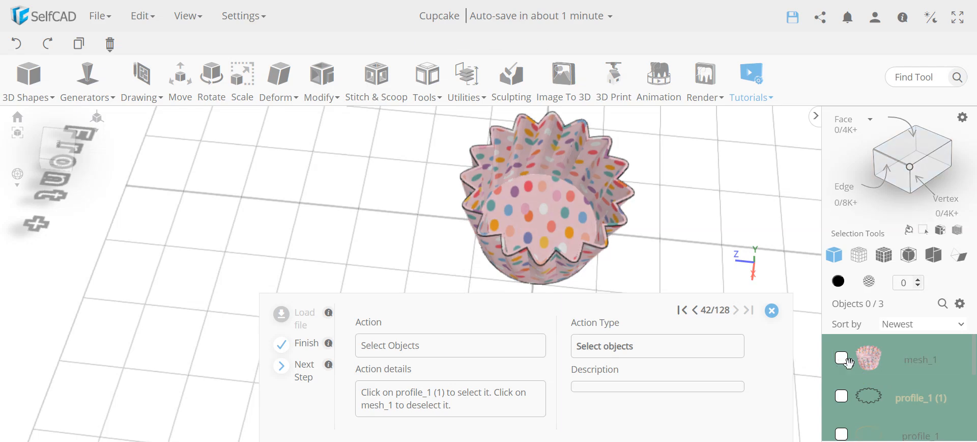
left_click(842, 397)
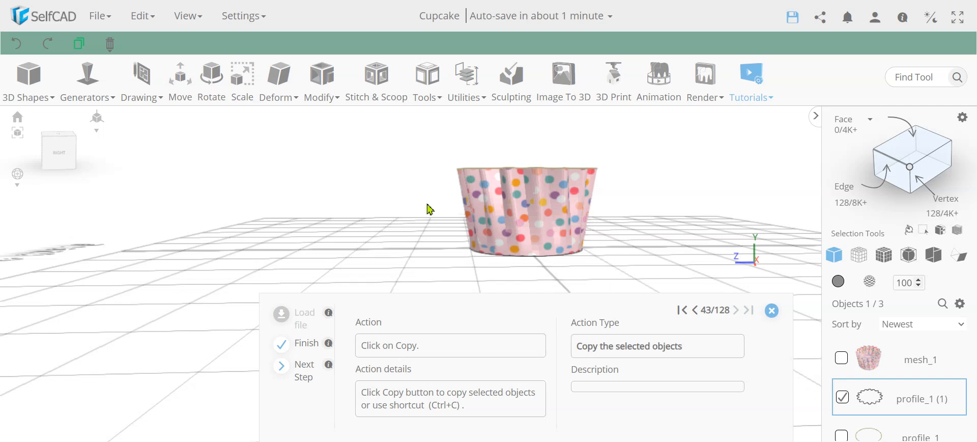
mouse_move(110, 54)
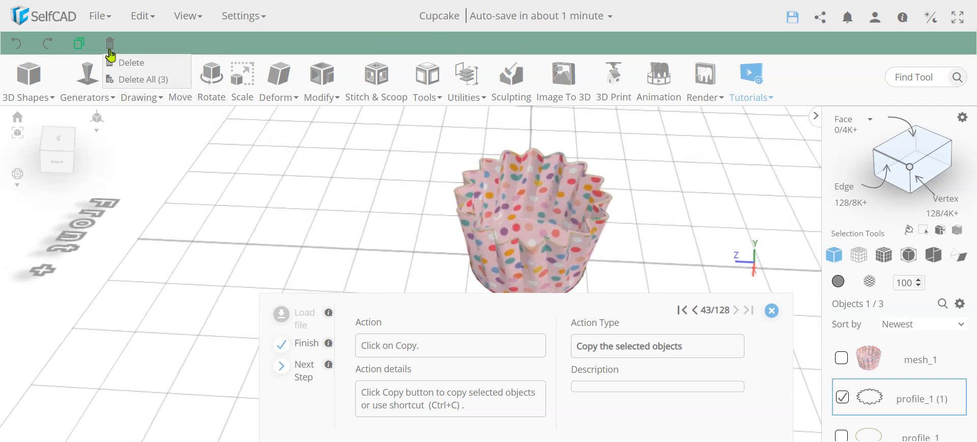
left_click(78, 43)
left_click(961, 304)
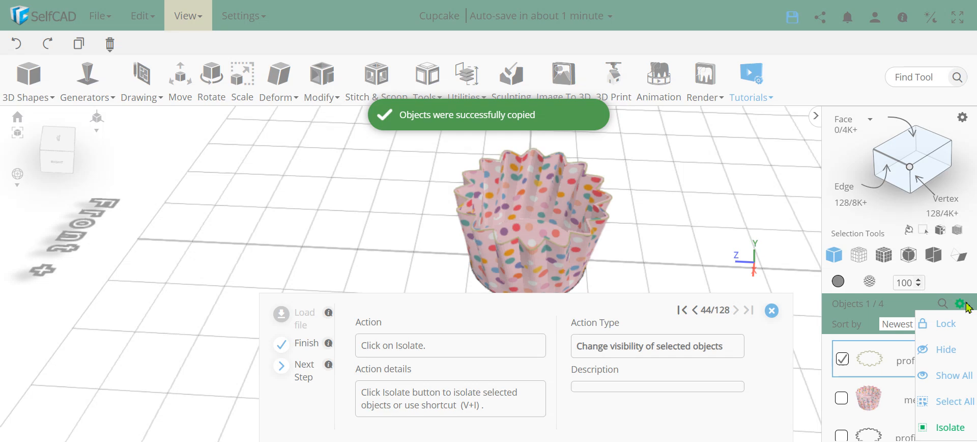
left_click(942, 427)
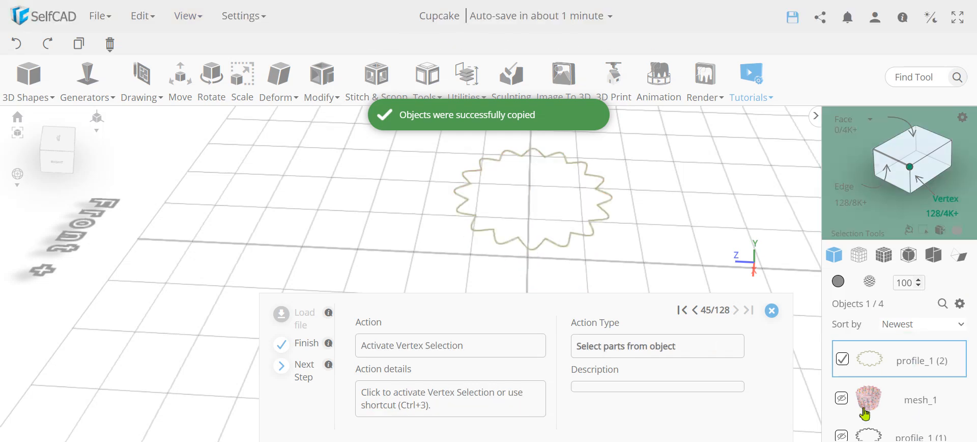
right_click_drag(502, 214, 537, 223)
scroll(573, 217, "up", 5)
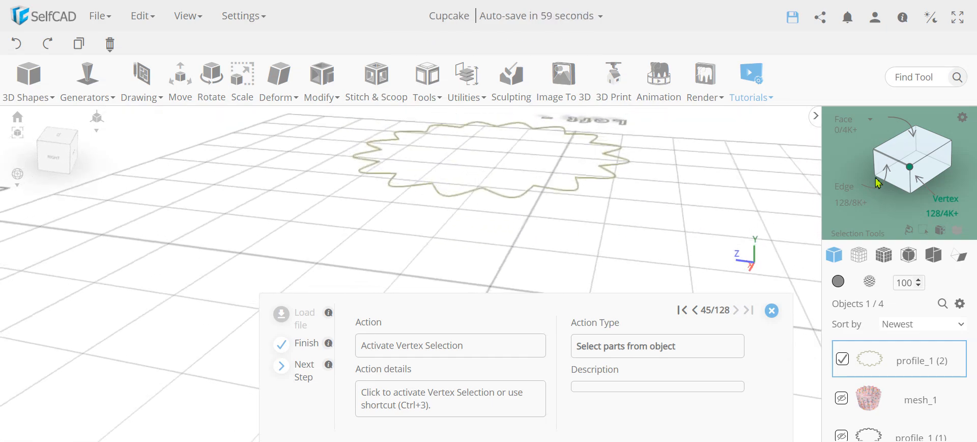
- Select every fourth vertex of profile_1 (2) with a loop pattern skipping 3
left_click(911, 170)
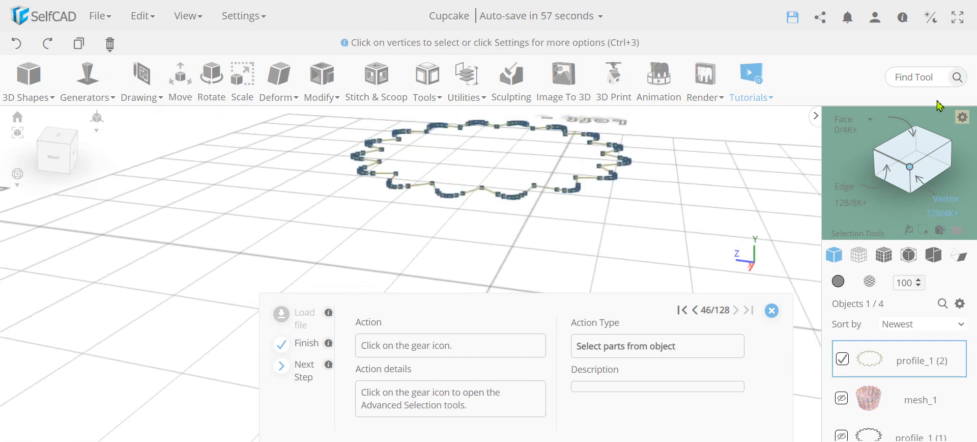
left_click(962, 120)
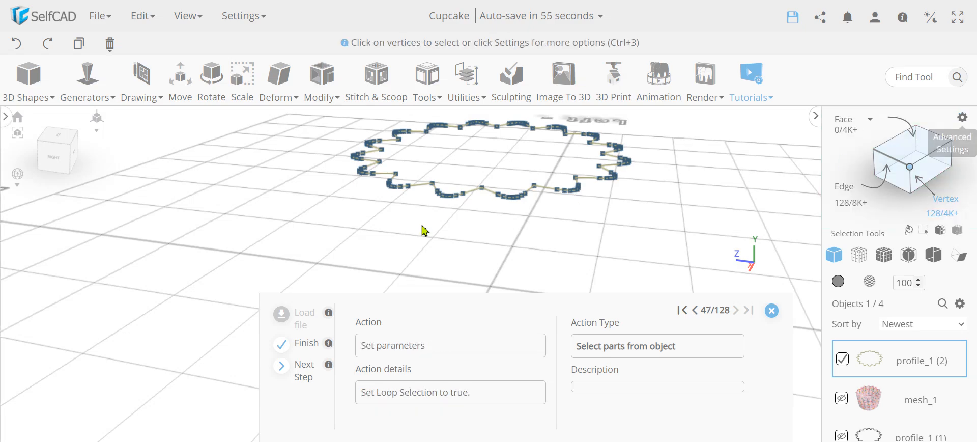
left_click(179, 202)
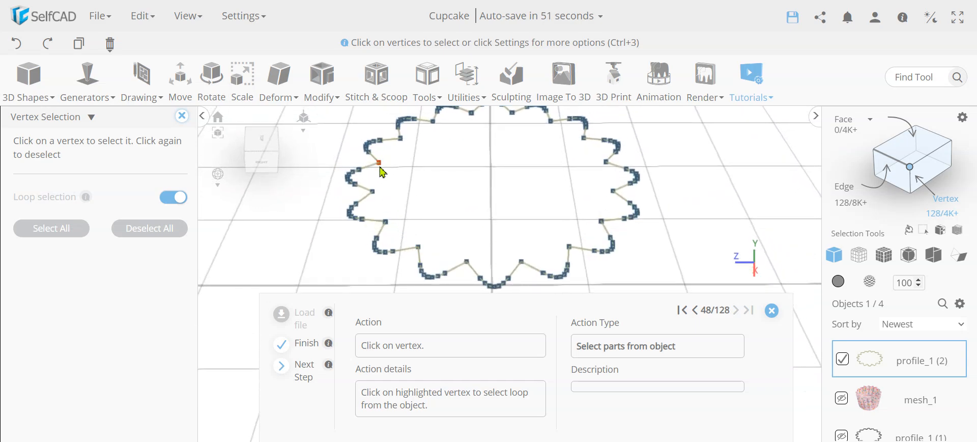
left_click(379, 163)
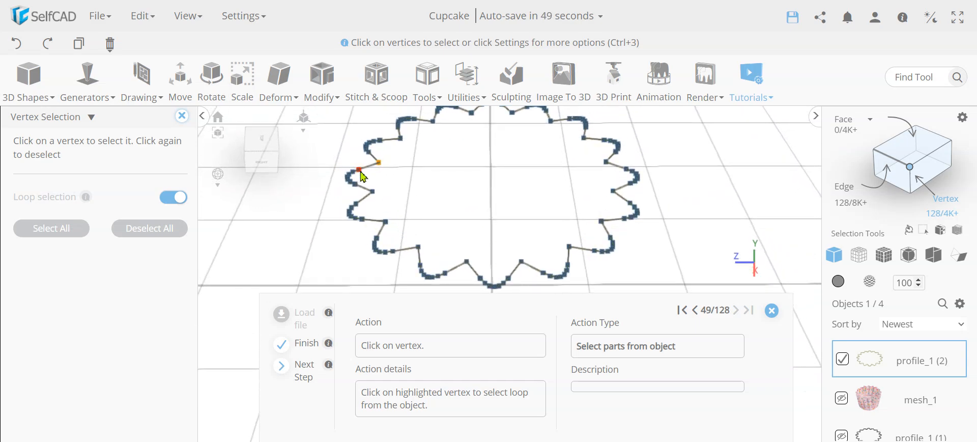
left_click(360, 171)
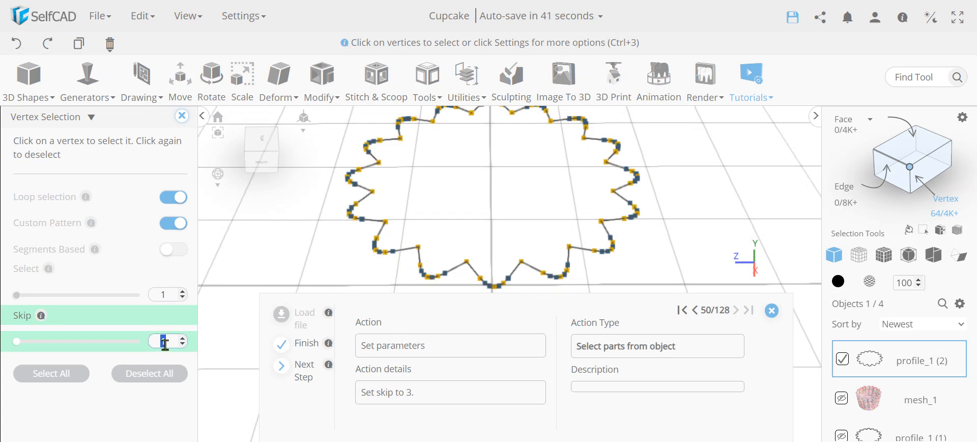
left_click(158, 408)
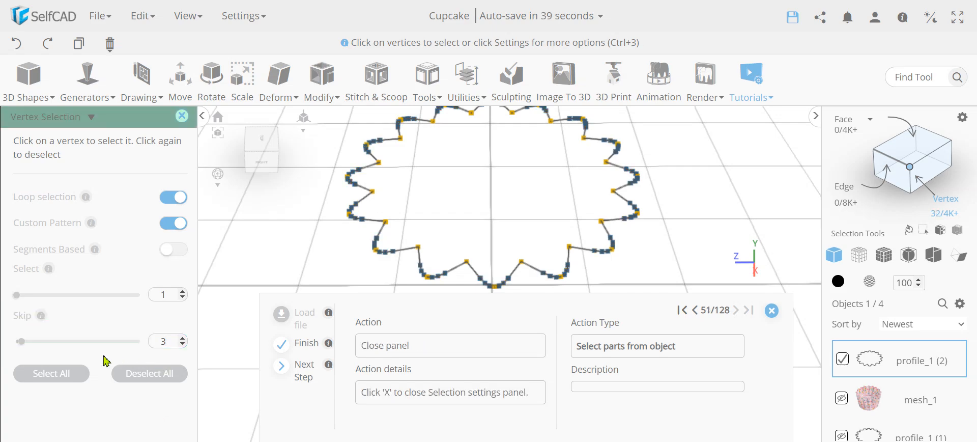
right_click_drag(365, 261, 418, 257)
scroll(434, 237, "up", 5)
scroll(436, 241, "up", 2)
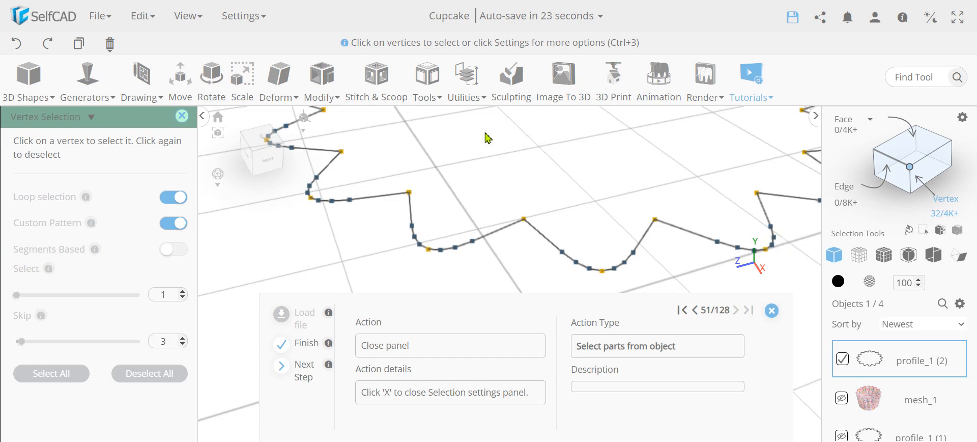
left_click(181, 118)
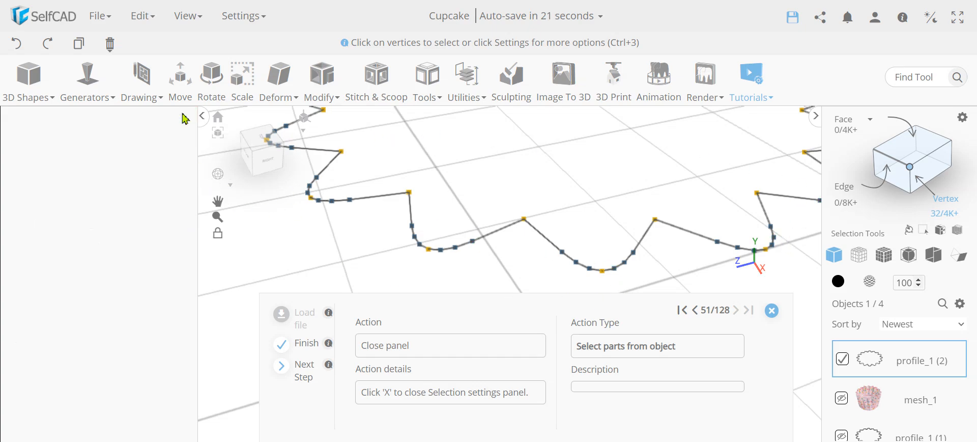
- Raise the selected profile vertices to Y 60 and scale them to 135 in X and Z
left_click(185, 91)
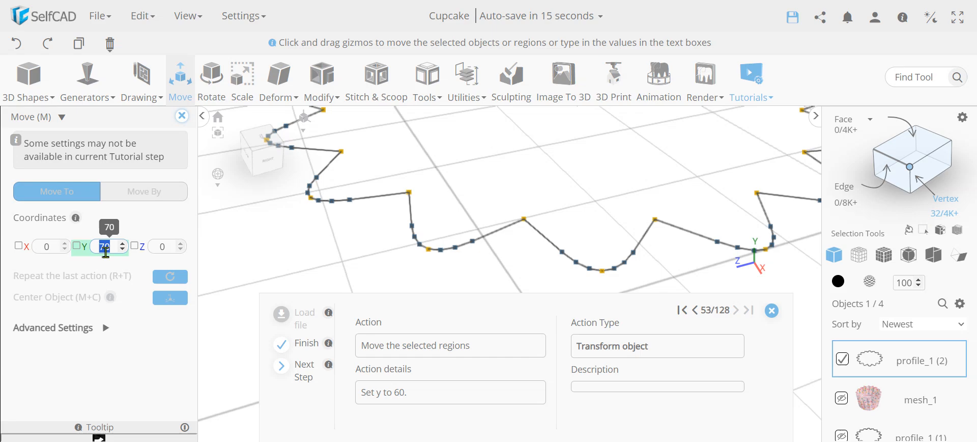
key("Return")
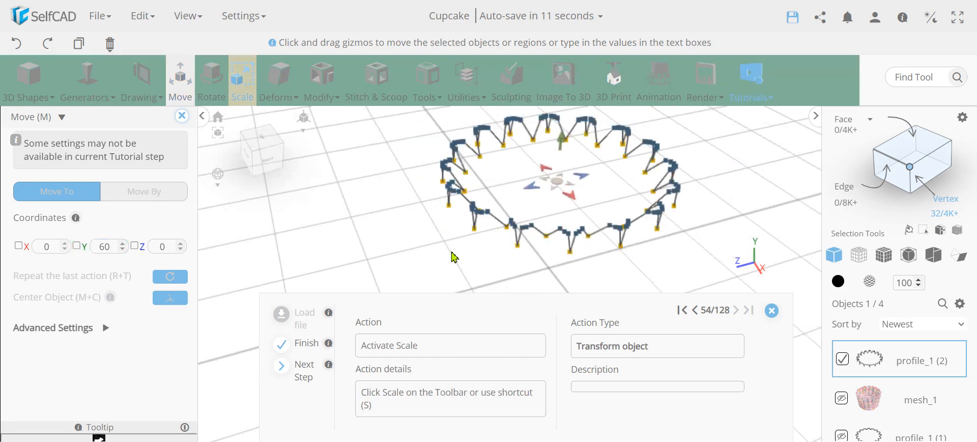
left_click(243, 97)
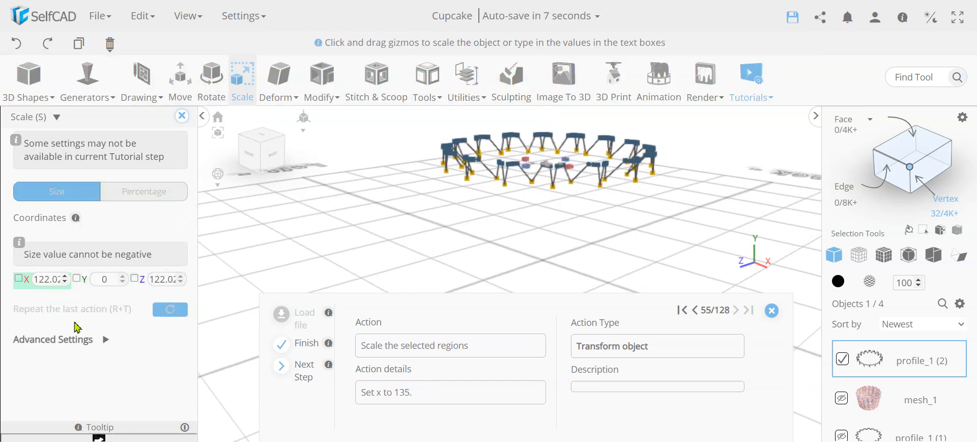
double_click(47, 279)
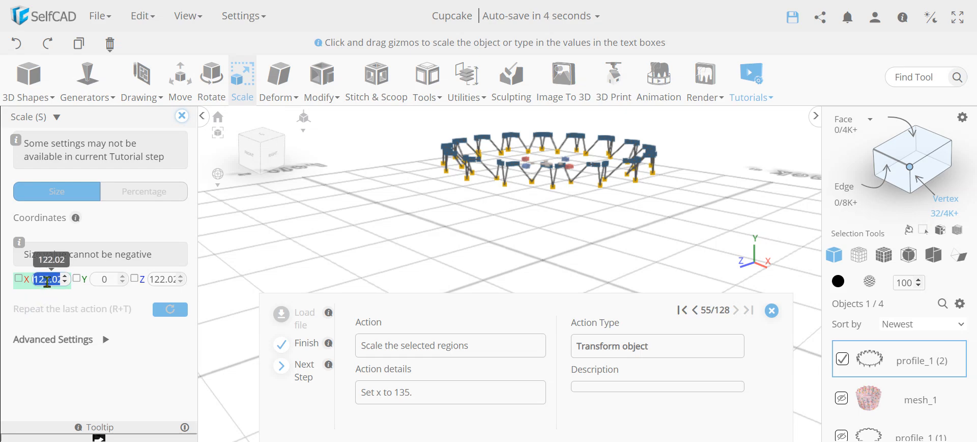
key("BackSpace")
key("Return")
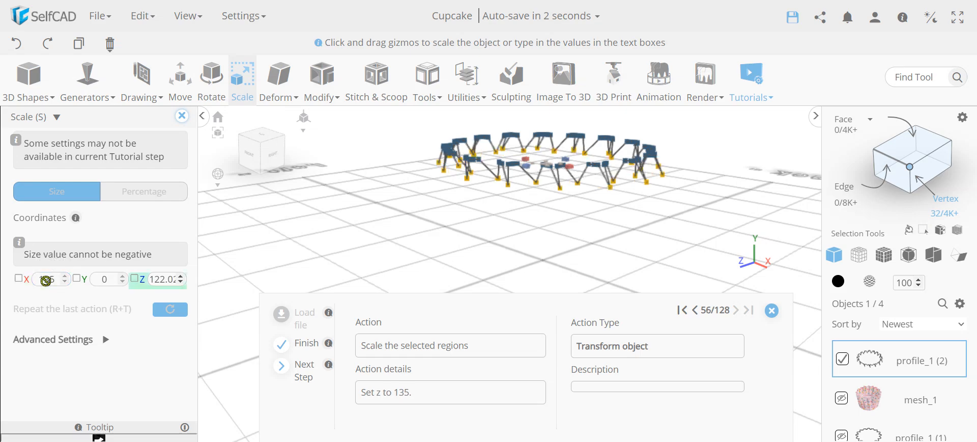
double_click(171, 279)
type("13")
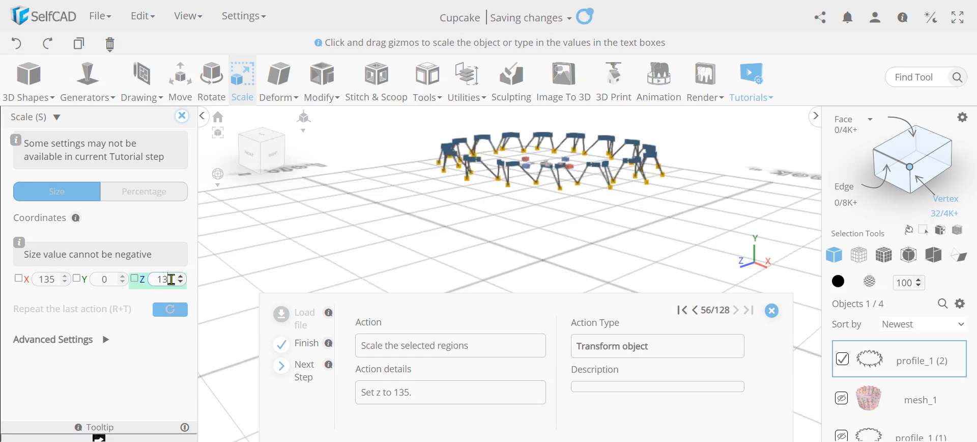
type("5")
key("Return")
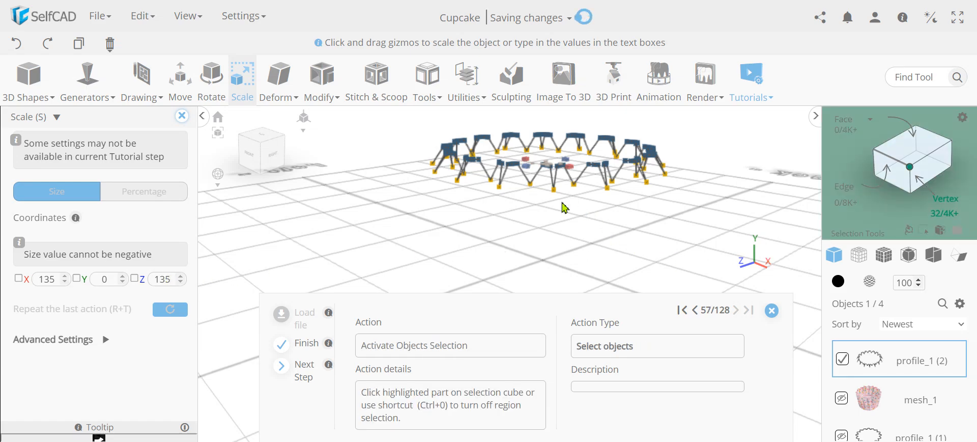
scroll(564, 208, "up", 6)
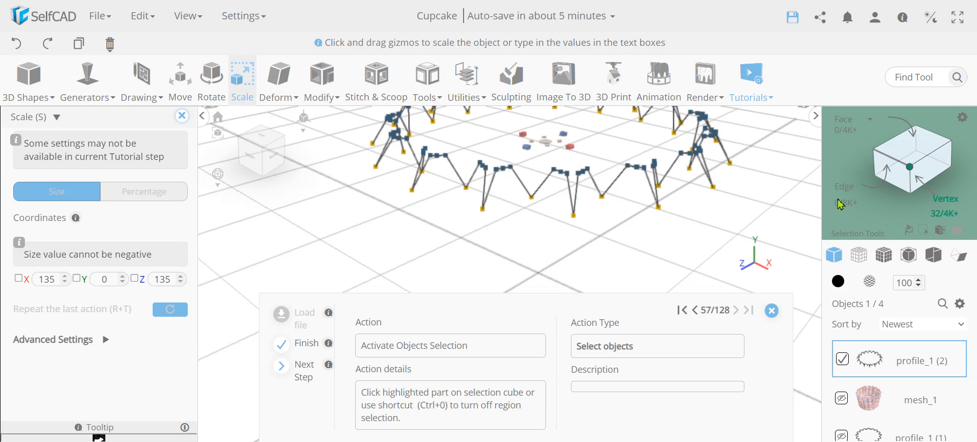
- Show the hidden profile_1 (1) outline and make it the only selected object
left_click(910, 169)
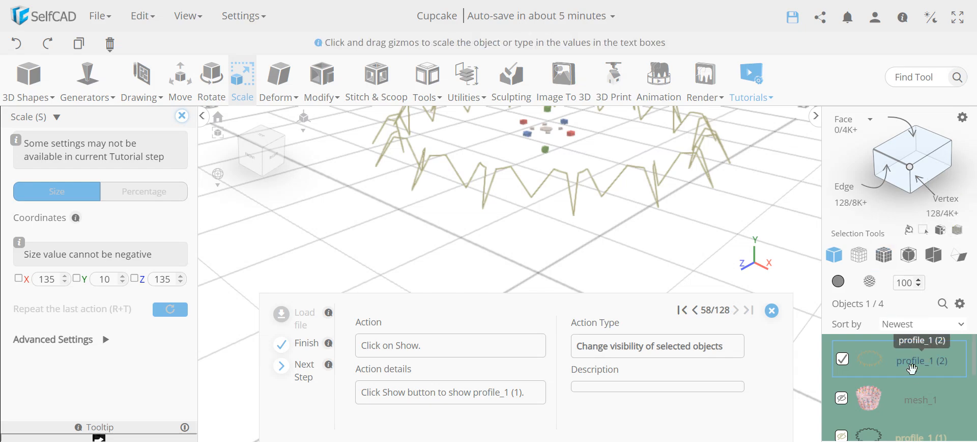
left_click(841, 436)
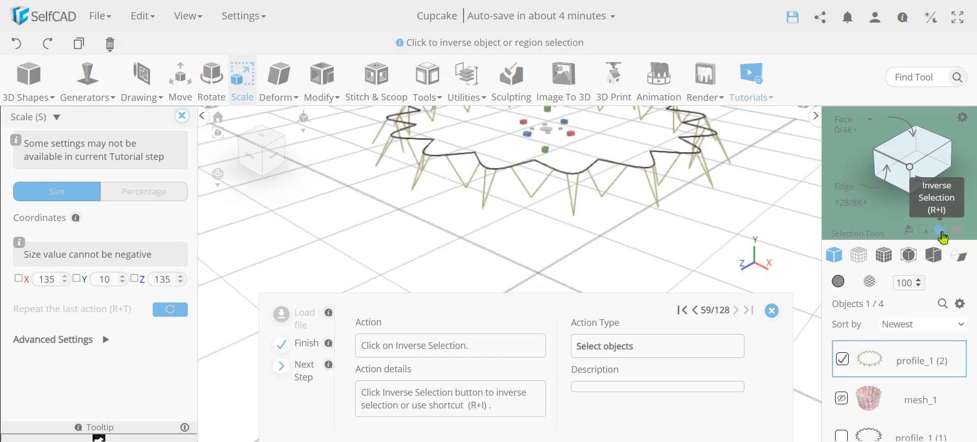
left_click(941, 231)
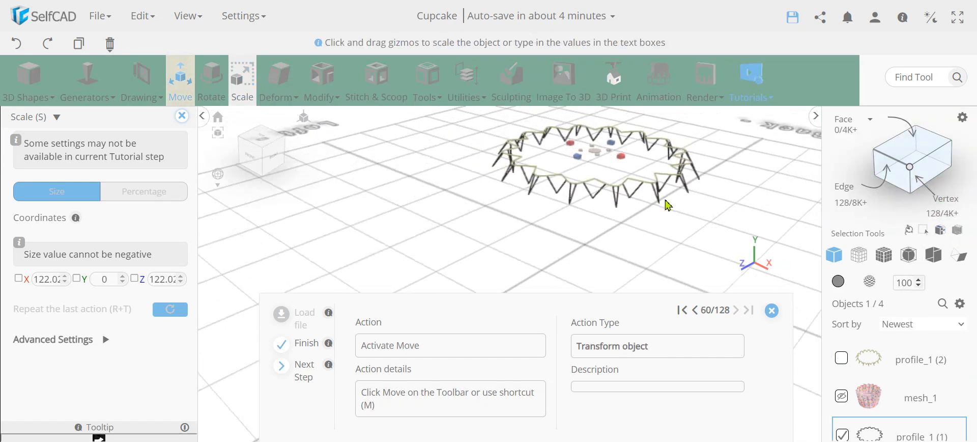
scroll(914, 394, "down", 1)
scroll(921, 390, "up", 1)
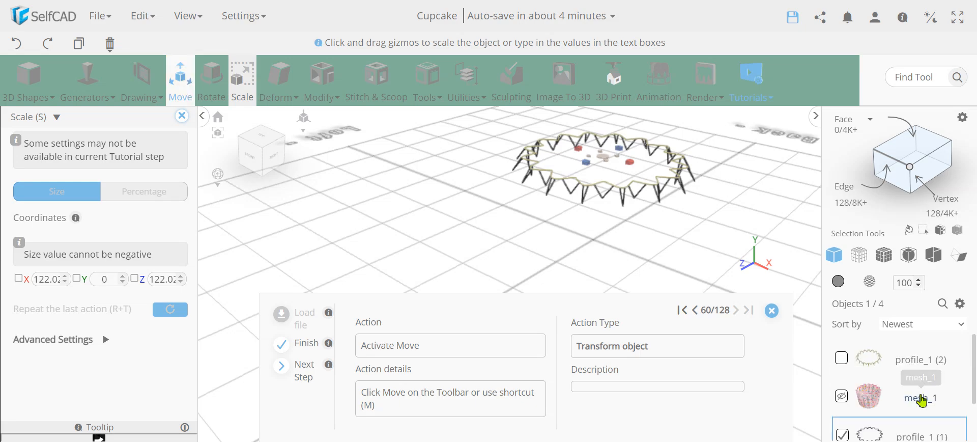
- Move profile_1 (1) up to Y 80
key("m")
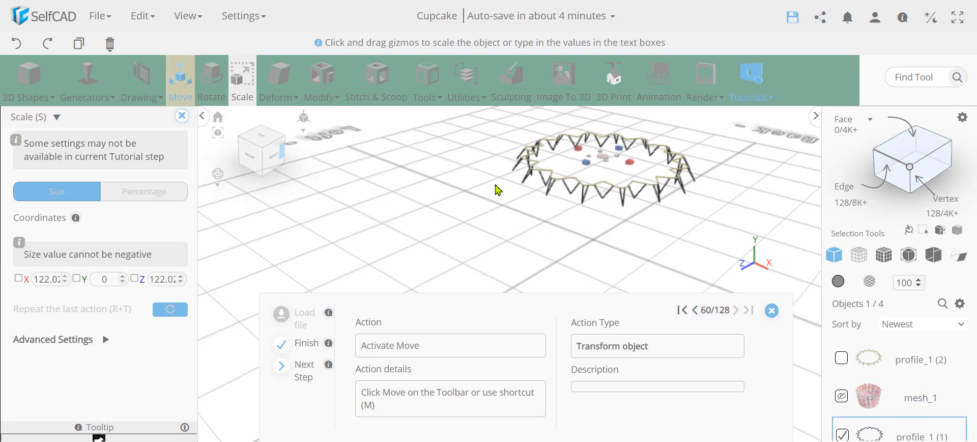
left_click(185, 90)
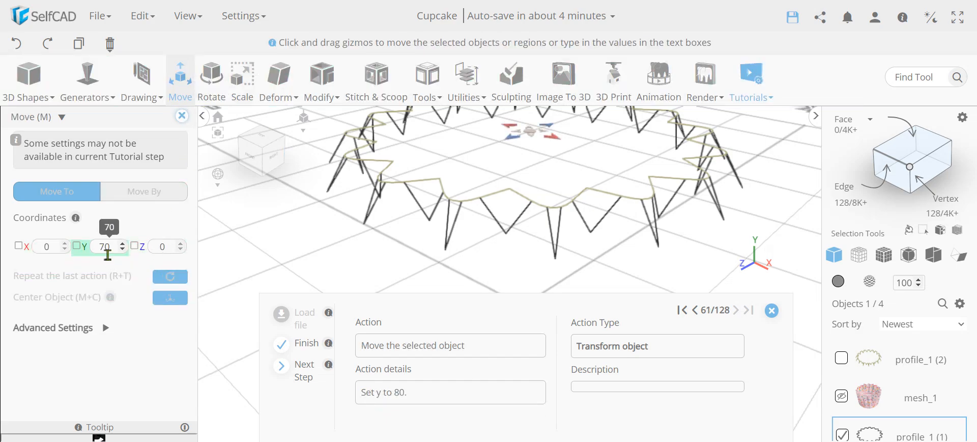
key("Return")
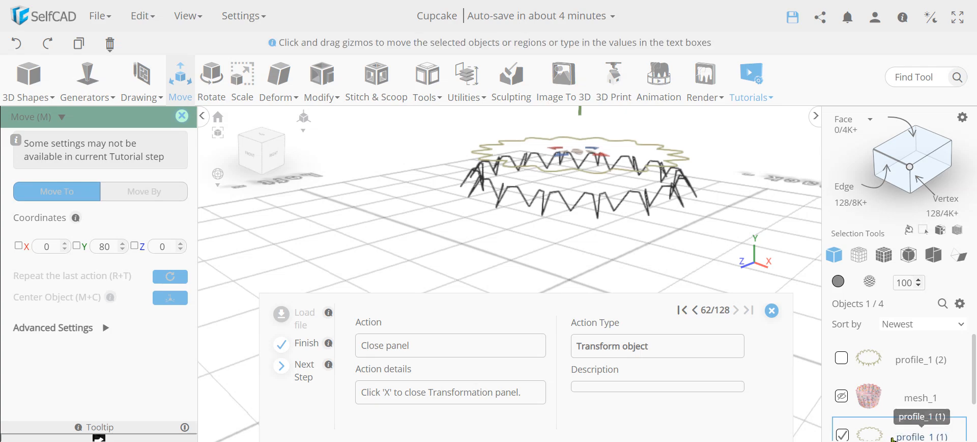
right_click_drag(664, 219, 603, 208)
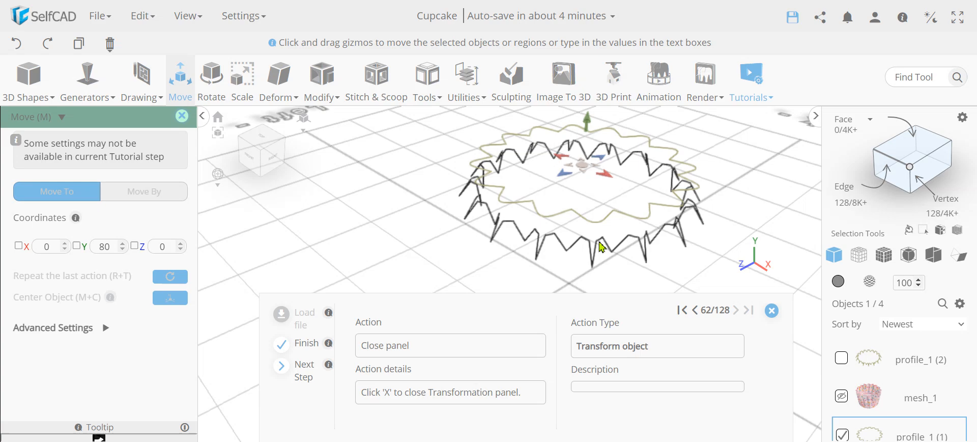
left_click(180, 122)
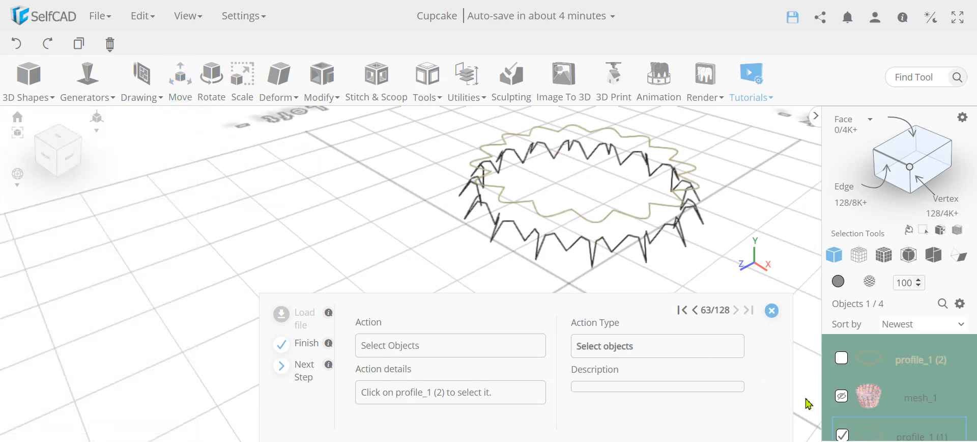
- Bridge profile_1 (1) and profile_1 (2) non-linearly at smoothness 5 to create mesh_2
left_click(842, 360)
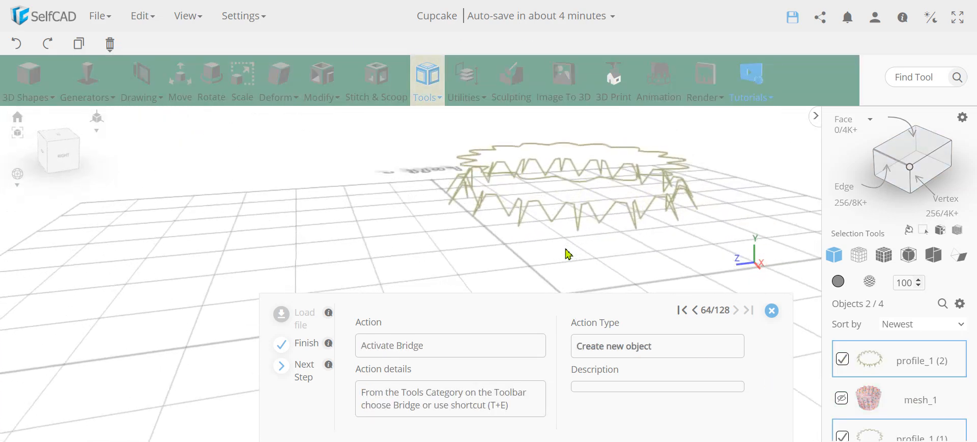
left_click(428, 81)
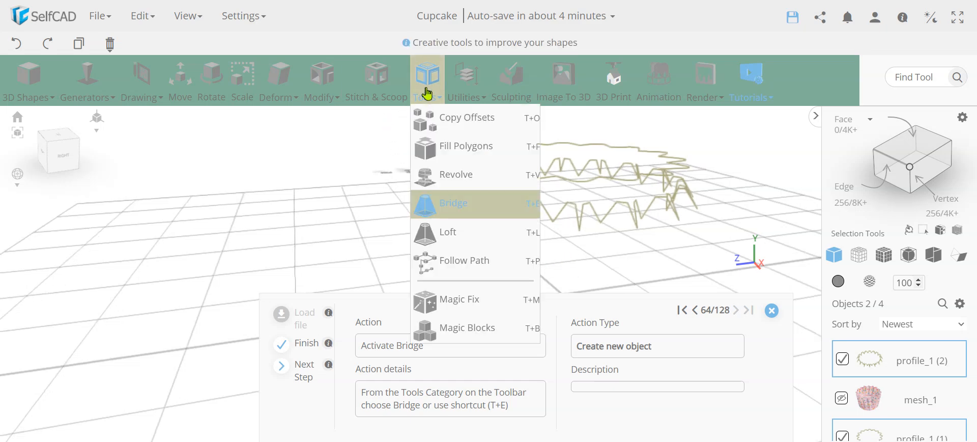
left_click(455, 201)
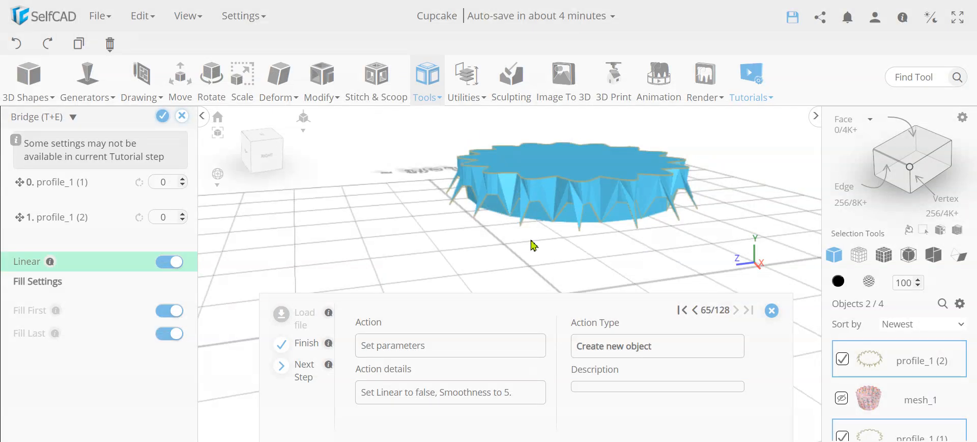
right_click_drag(536, 221, 652, 215)
scroll(537, 179, "up", 4)
scroll(534, 180, "down", 2)
scroll(534, 180, "down", 1)
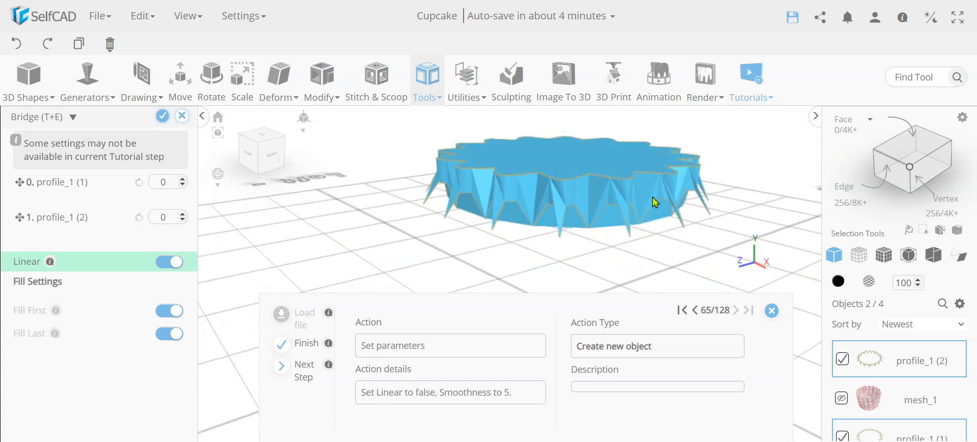
left_click(169, 263)
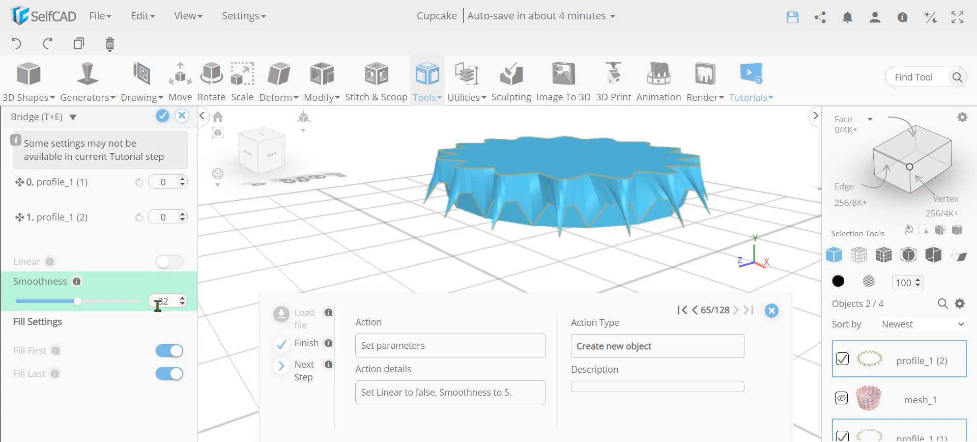
key("Return")
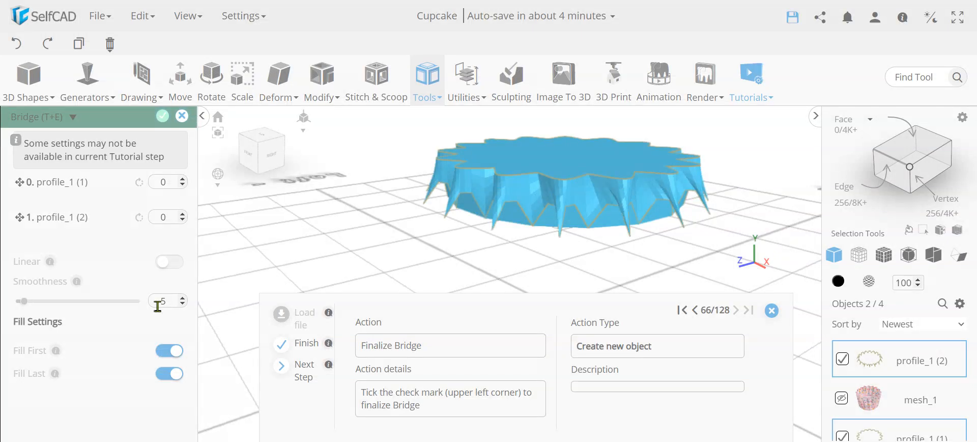
right_click_drag(602, 220, 550, 204)
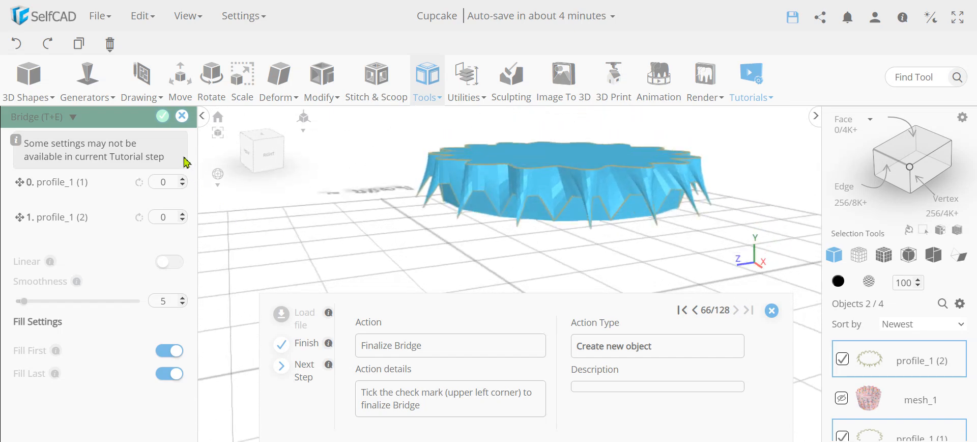
left_click(164, 117)
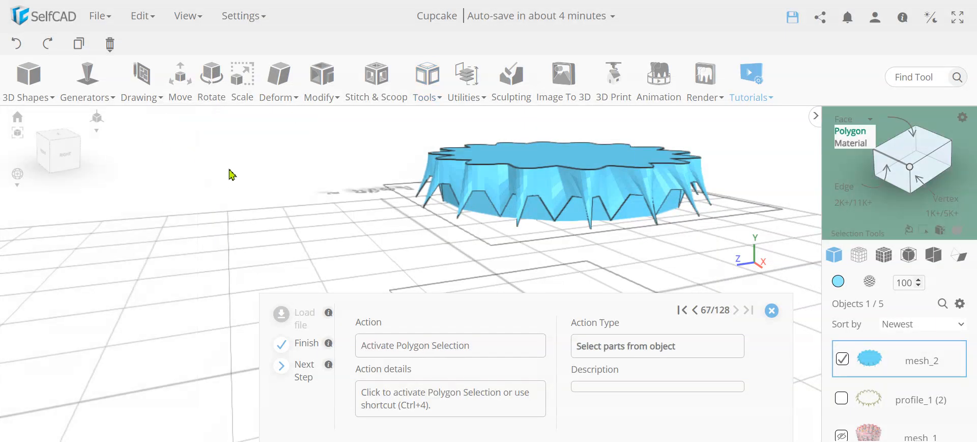
- Select the top face of mesh_2 and extrude it by 5
left_click(850, 132)
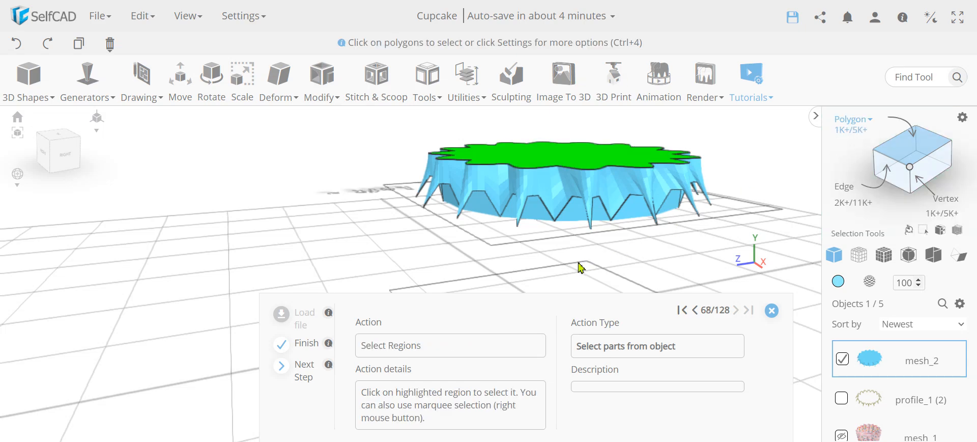
right_click_drag(504, 256, 501, 235)
left_click_drag(499, 230, 418, 267)
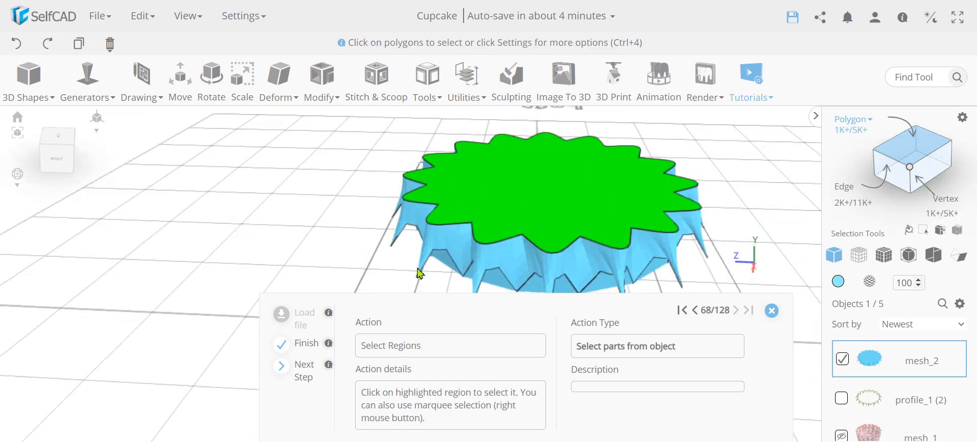
left_click(583, 197)
left_click(582, 196)
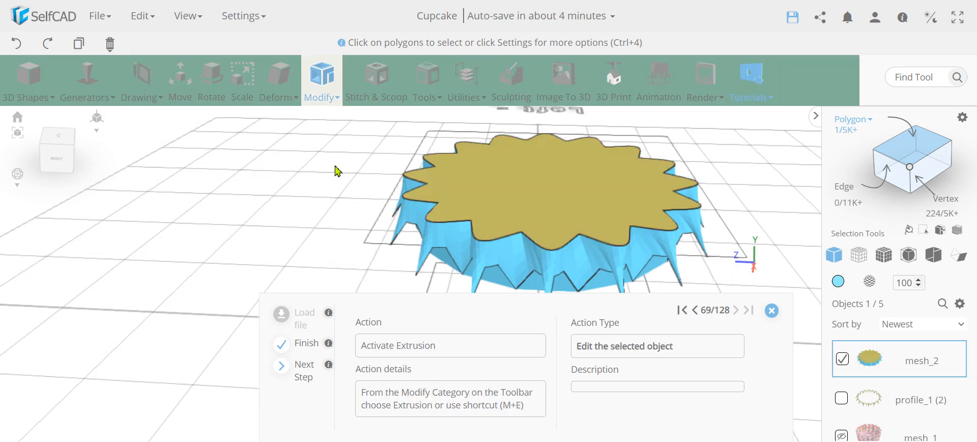
left_click(330, 81)
left_click(331, 119)
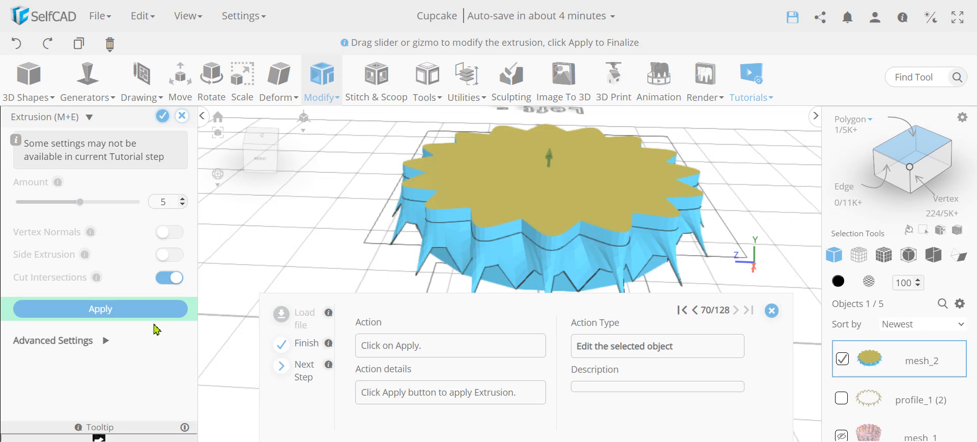
left_click(149, 310)
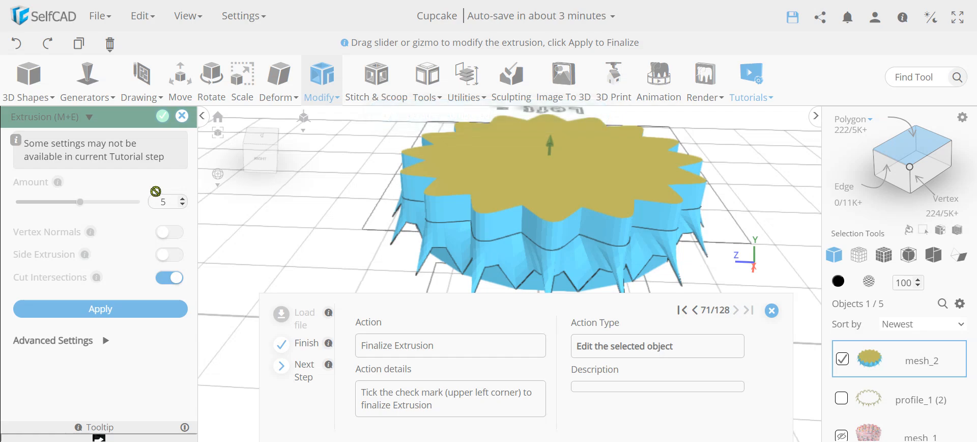
left_click(163, 118)
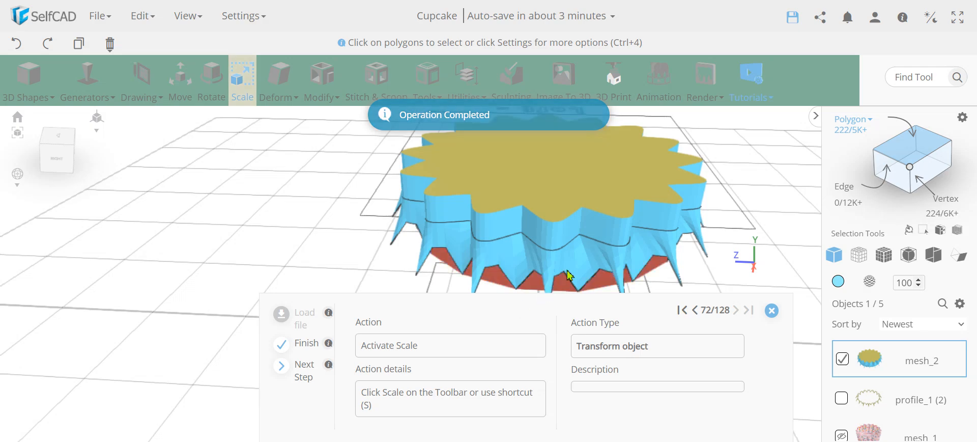
- Scale the selected top face to 110 in X and Z
left_click(242, 84)
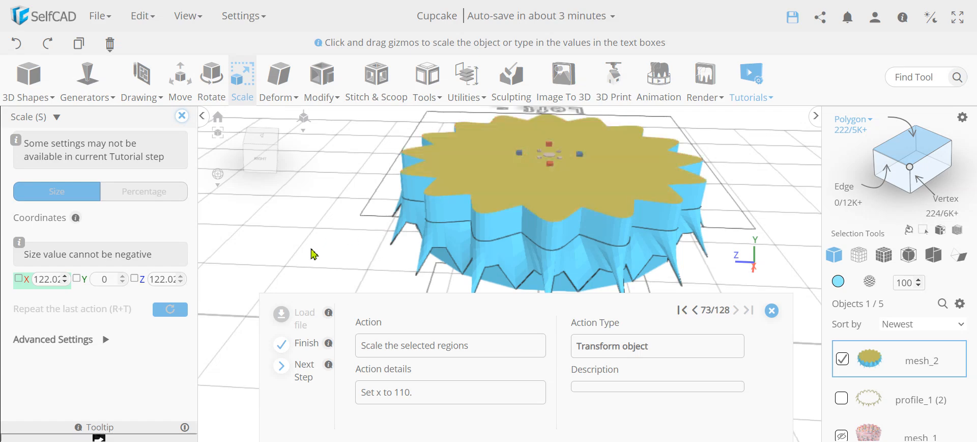
left_click(48, 279)
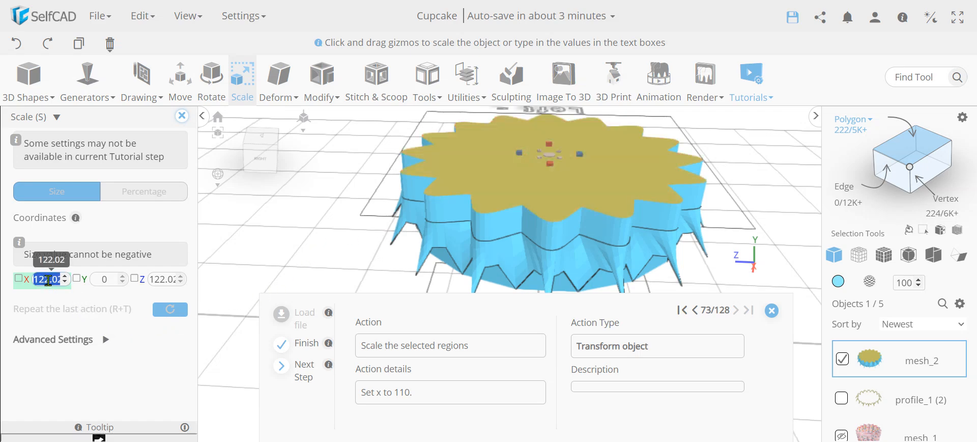
key("BackSpace")
type("110")
key("Return")
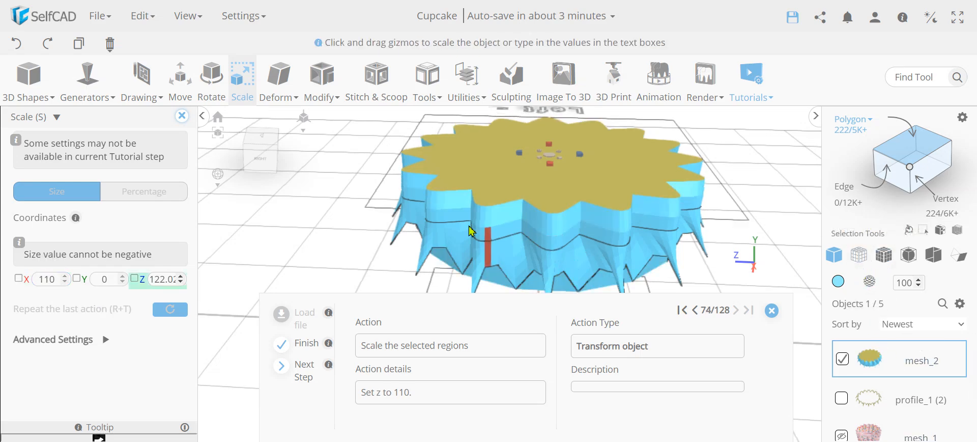
right_click_drag(280, 208, 313, 202)
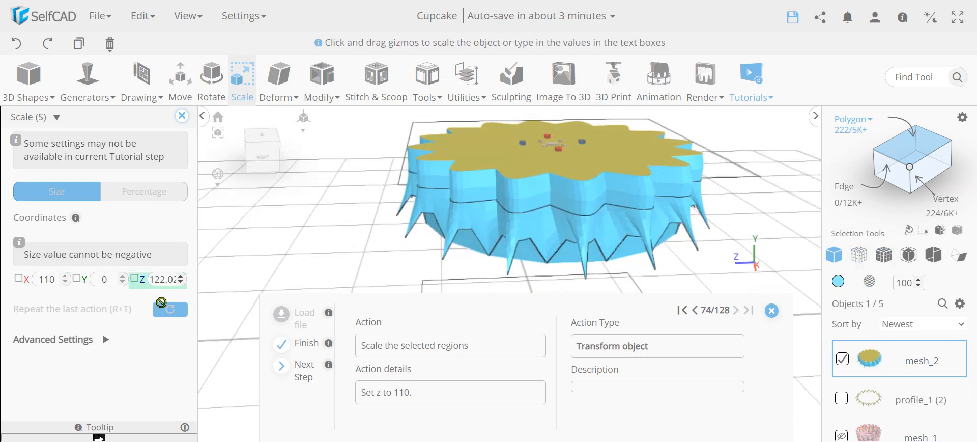
left_click(166, 279)
type("110")
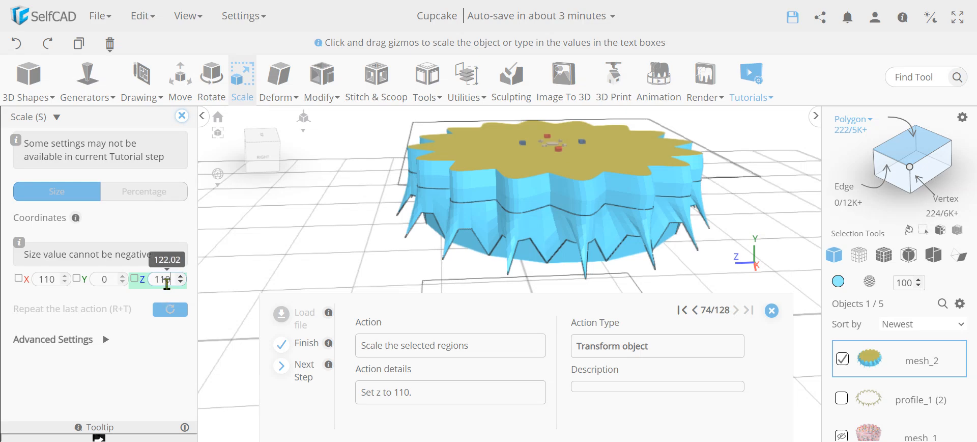
key("Return")
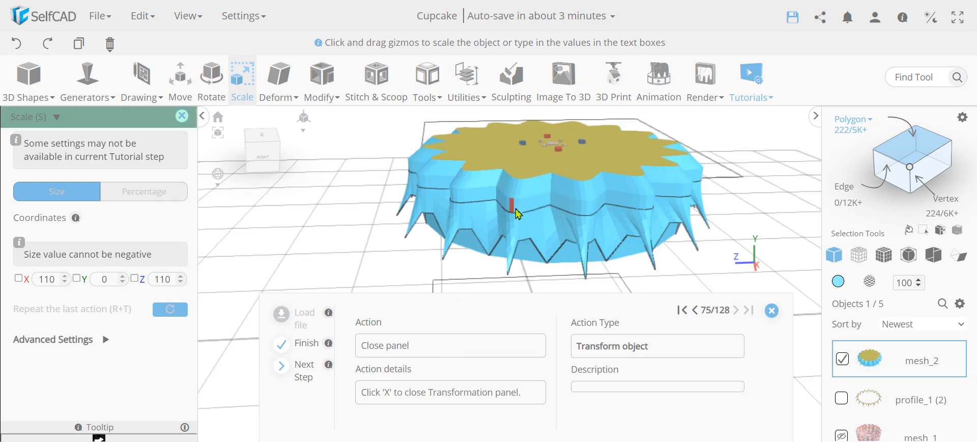
scroll(515, 213, "up", 5)
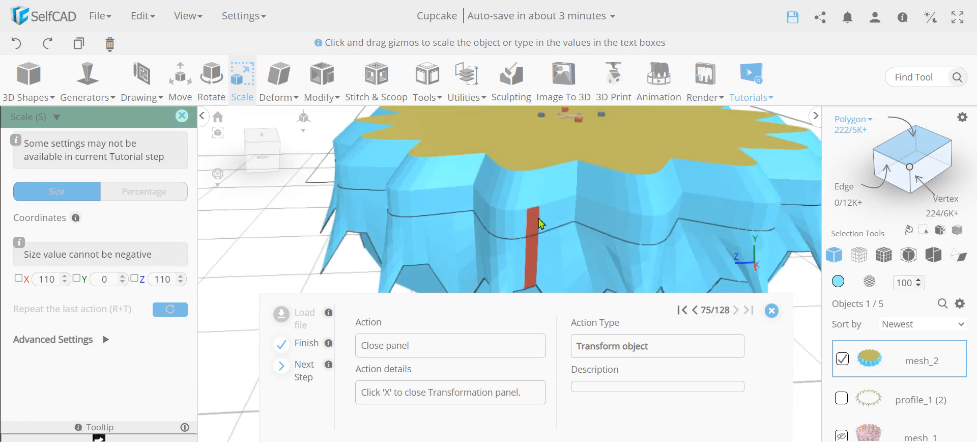
left_click(182, 117)
- Extrude mesh_2's top face by another 5
left_click(318, 90)
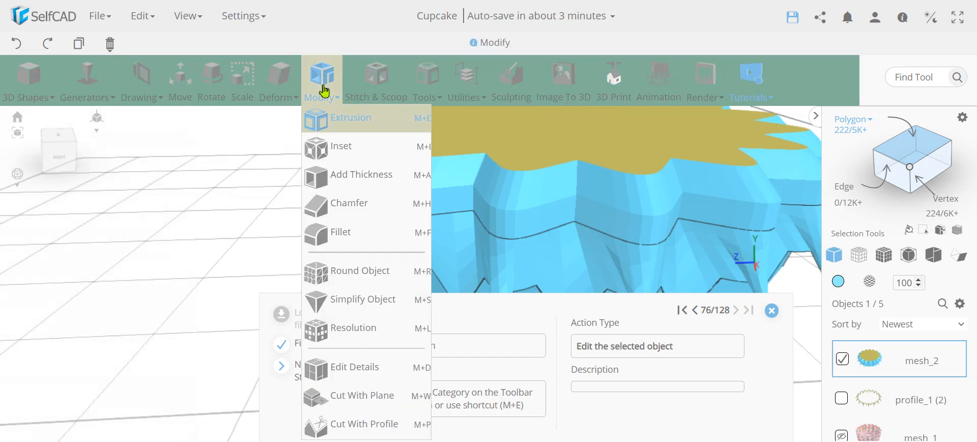
left_click(340, 131)
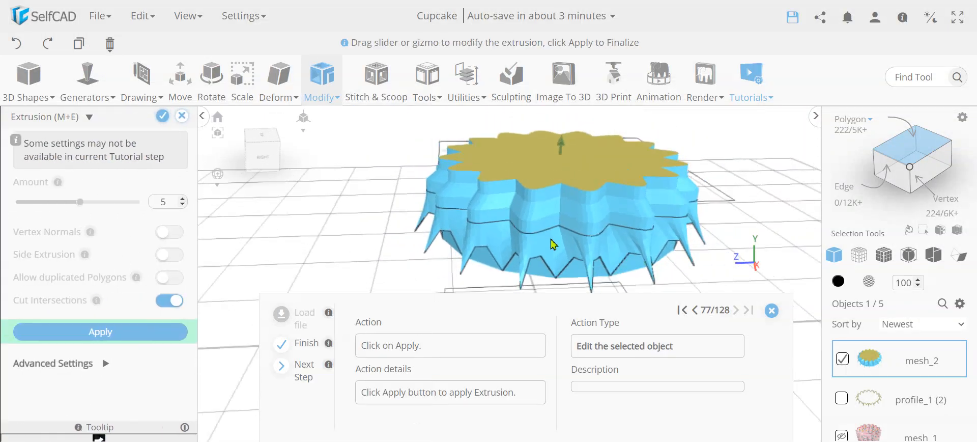
left_click(119, 340)
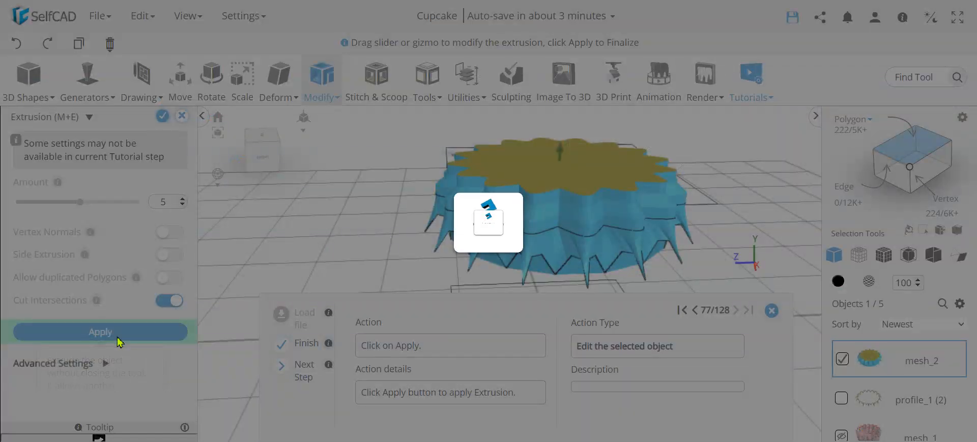
left_click(162, 117)
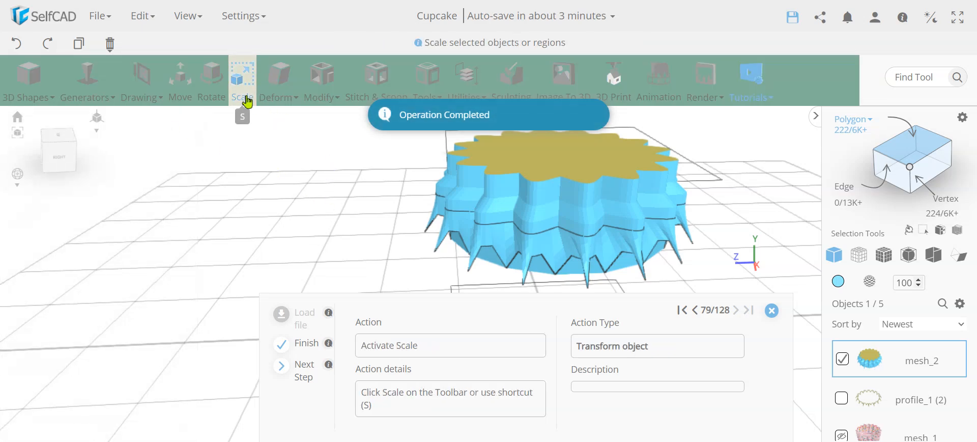
- Scale the extruded face to 95 in X and Z and return to object selection
left_click(243, 95)
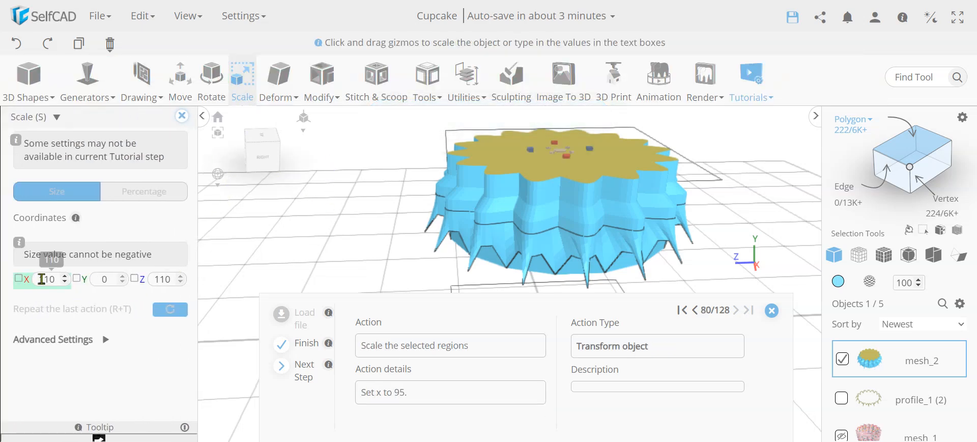
double_click(41, 279)
key("Return")
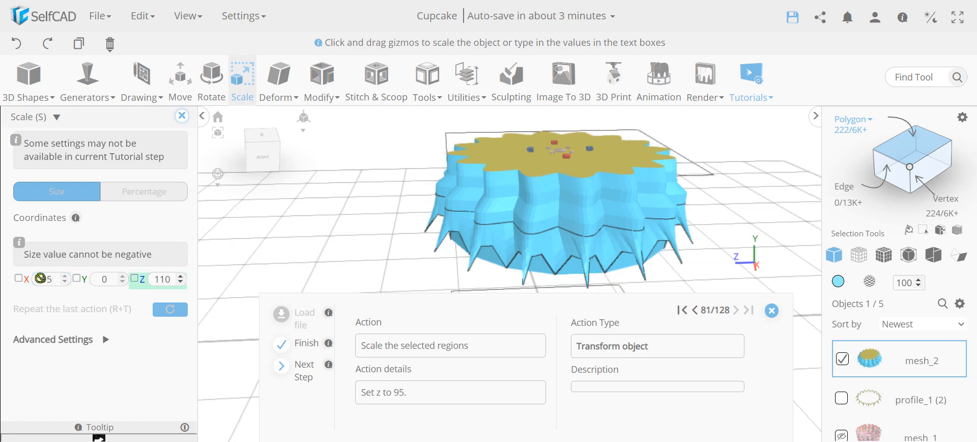
double_click(161, 281)
type("95")
key("Return")
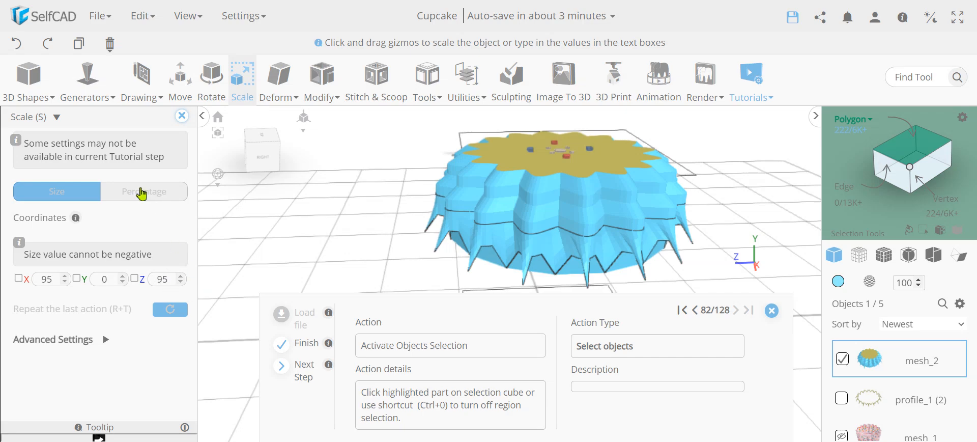
left_click(916, 156)
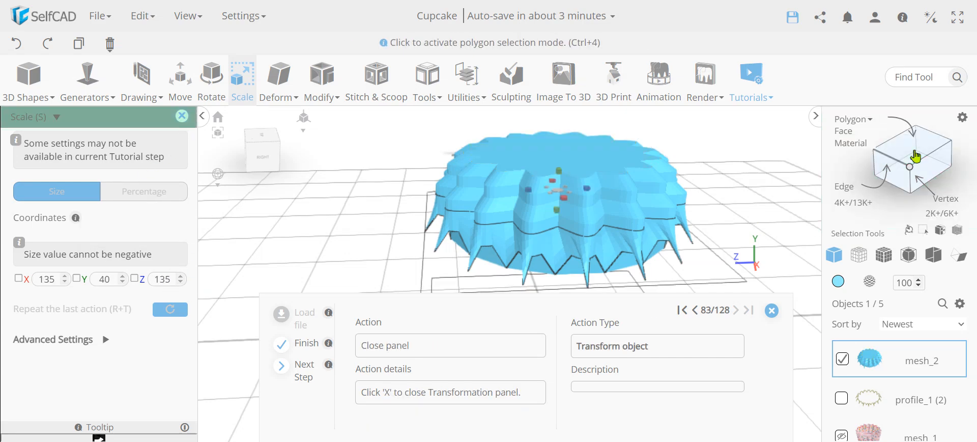
left_click(181, 118)
- Apply Round Object to mesh_2 with smoothness 3
left_click(321, 79)
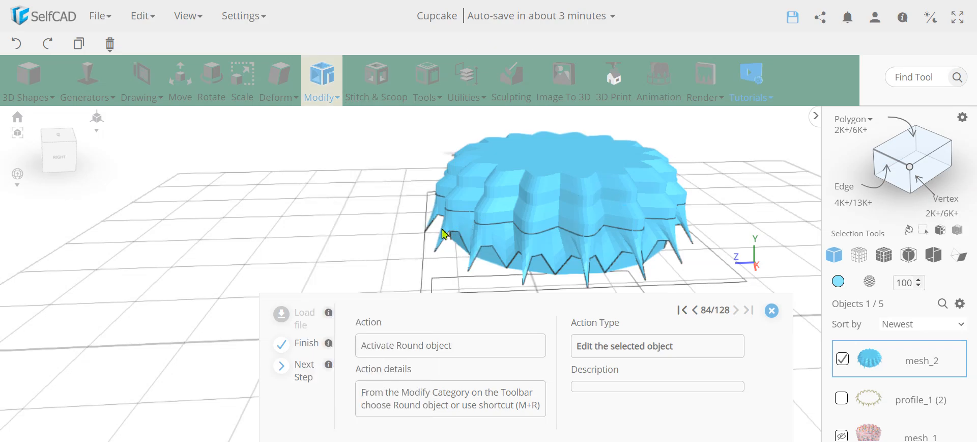
right_click_drag(366, 224, 387, 214)
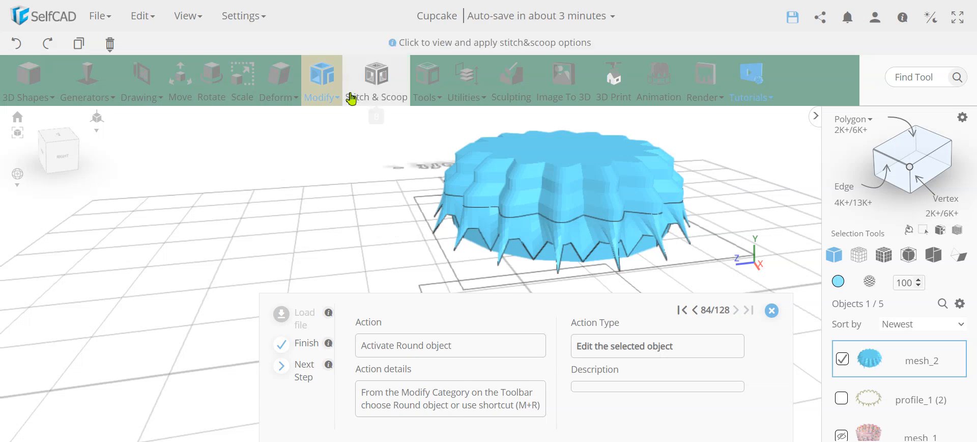
left_click(319, 81)
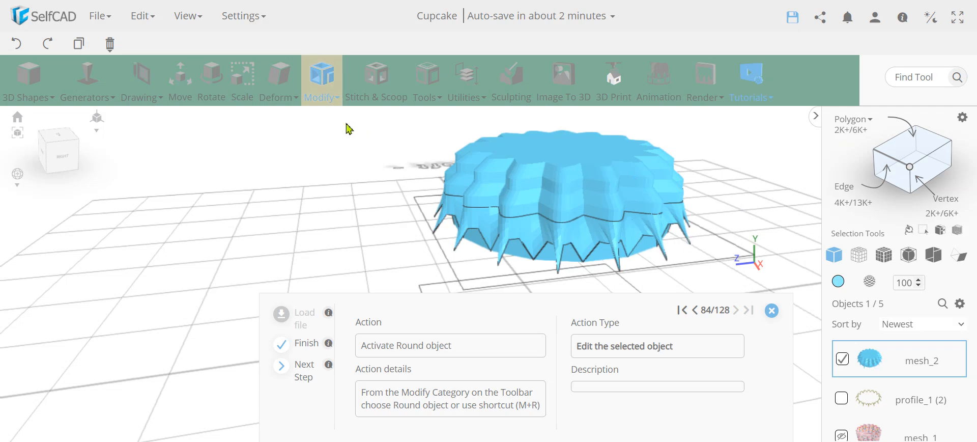
left_click(322, 84)
left_click(351, 273)
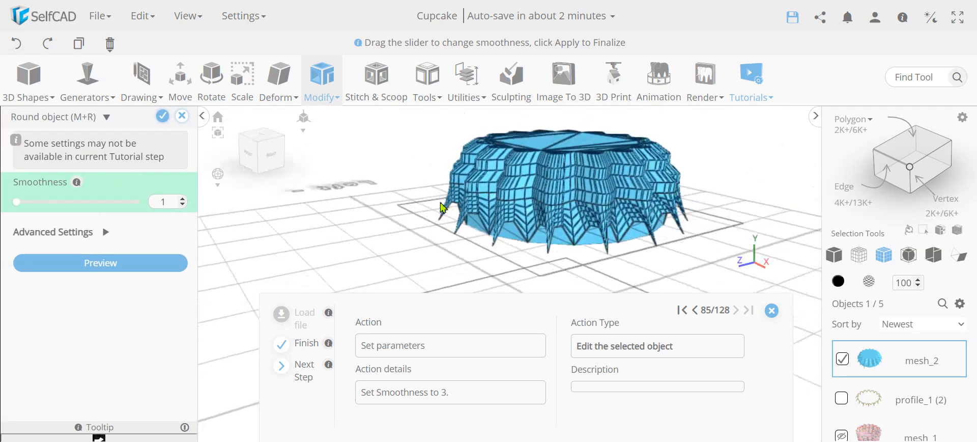
right_click_drag(441, 203, 391, 206)
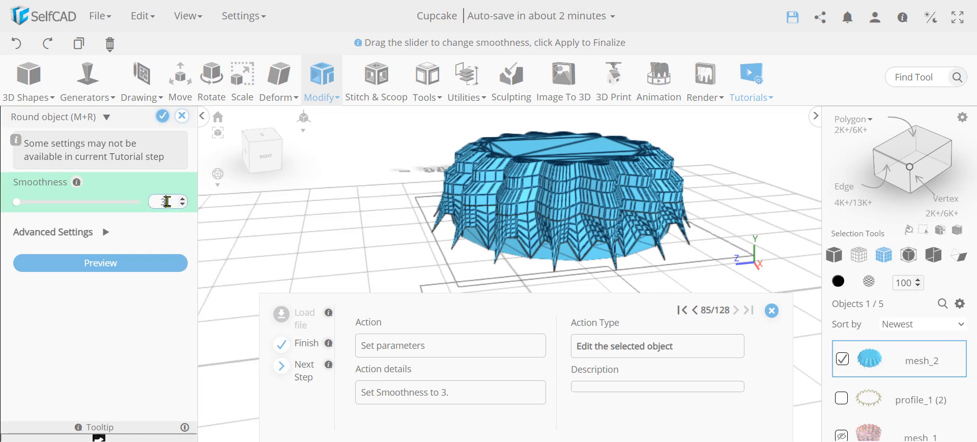
key("Return")
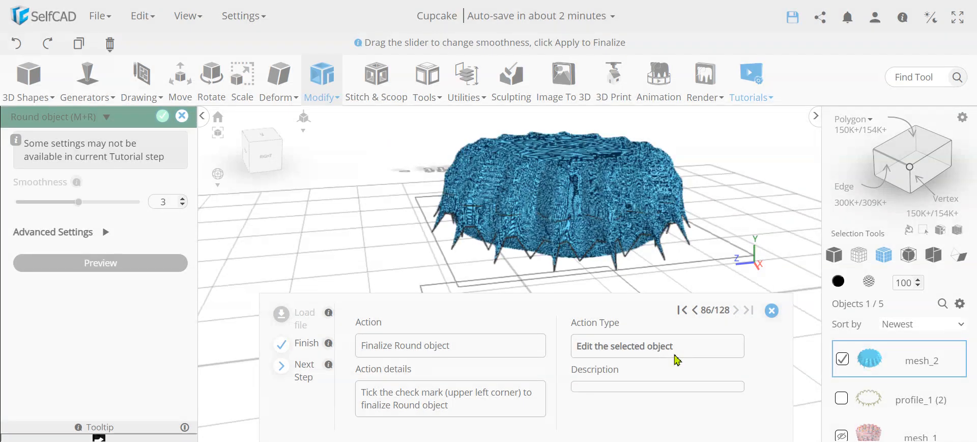
left_click(162, 118)
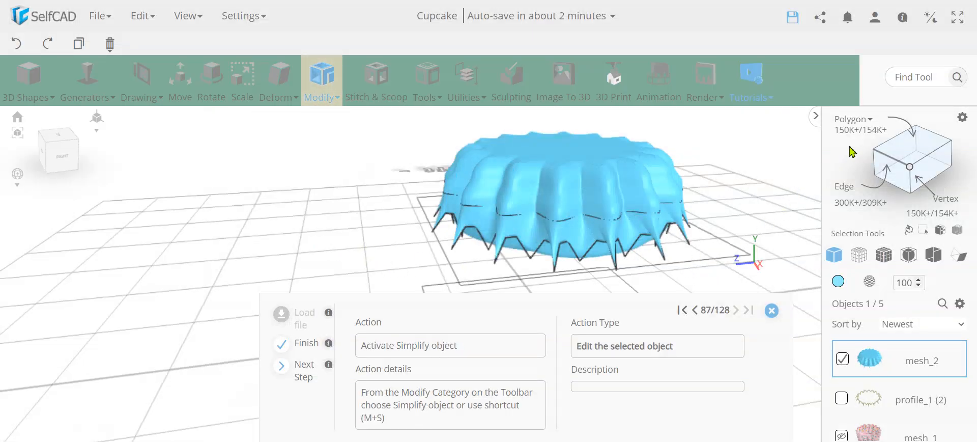
- Simplify the rounded icing at intensity 5 and bring up the colour palette
mouse_move(356, 213)
left_mouse_down()
mouse_move(381, 183)
mouse_move(358, 217)
mouse_move(545, 203)
mouse_move(346, 215)
left_mouse_up()
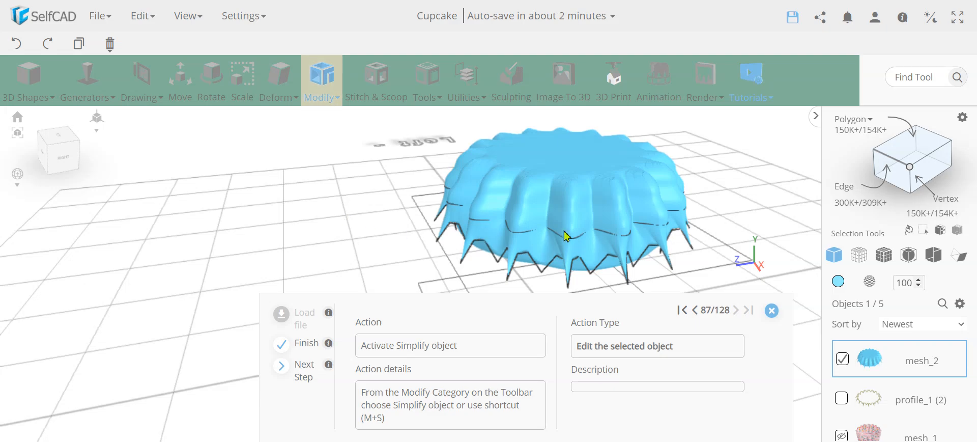
left_click(324, 101)
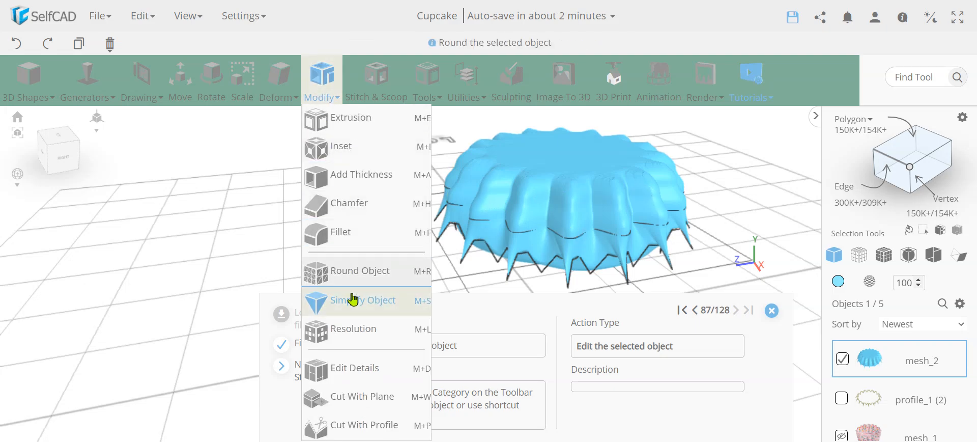
left_click(354, 246)
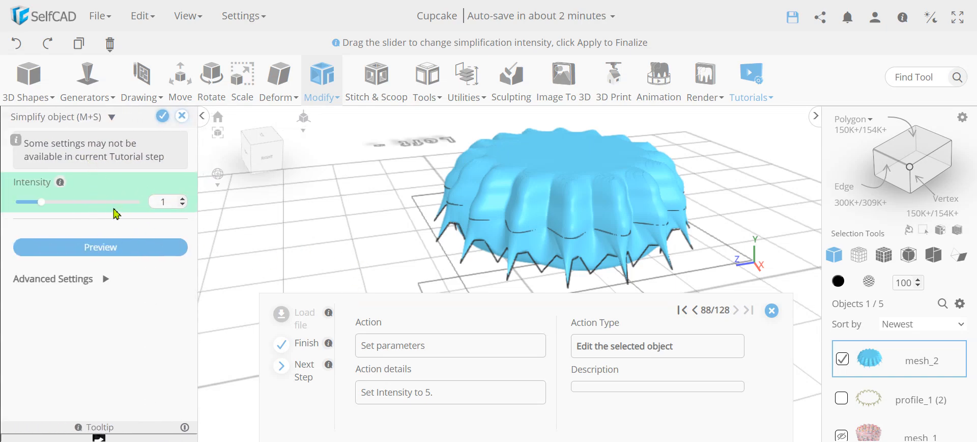
type("5")
left_click(133, 248)
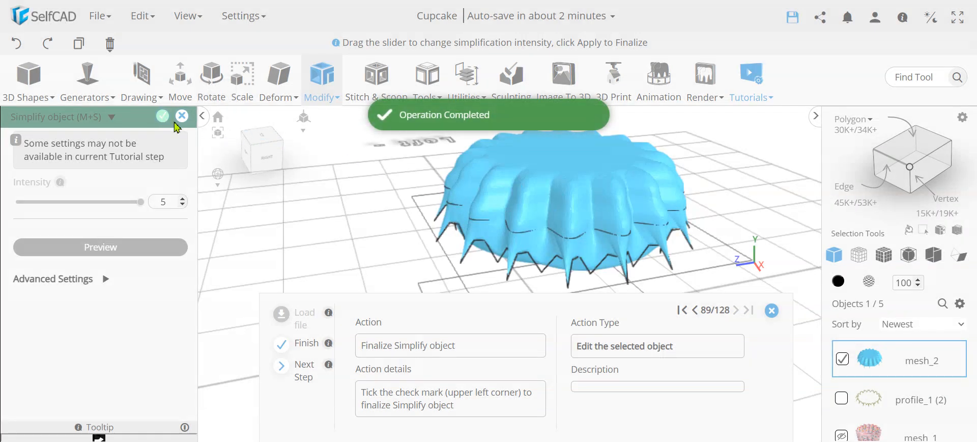
left_click(162, 117)
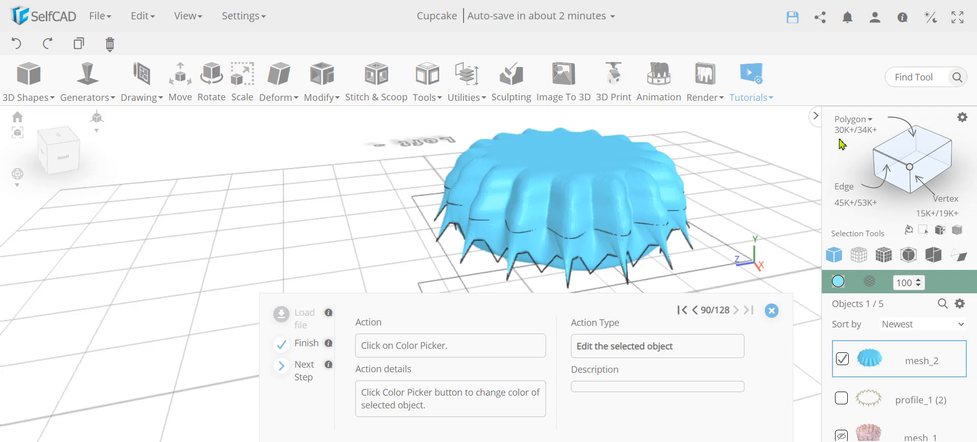
mouse_move(445, 219)
right_mouse_down()
mouse_move(477, 197)
mouse_move(459, 210)
right_mouse_up()
left_click(839, 283)
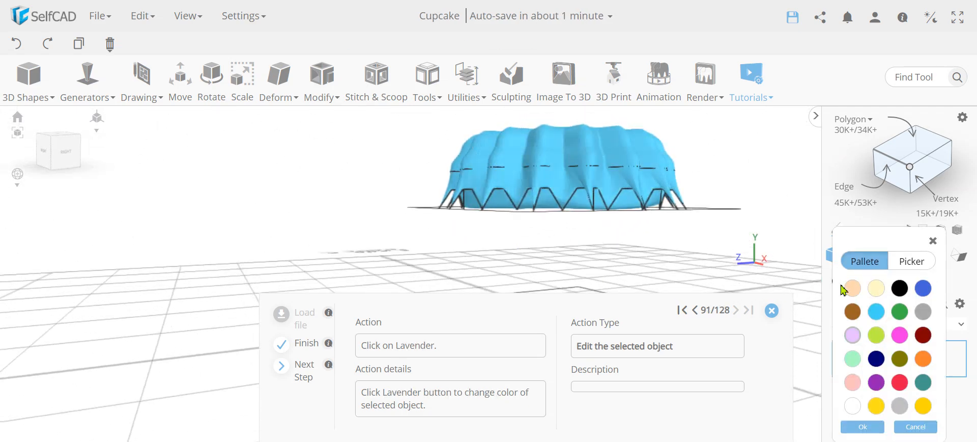
- Colour the icing lavender and switch the selection from mesh_2 to profile_1 (1)
left_click(853, 335)
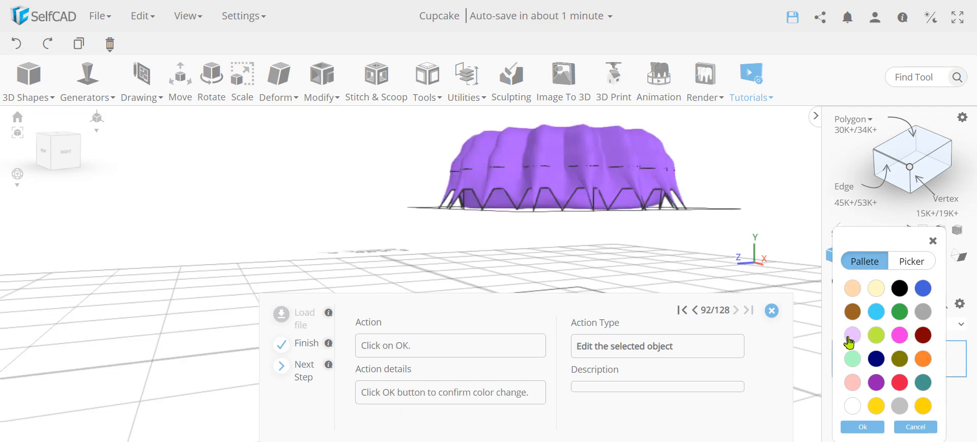
left_click(876, 430)
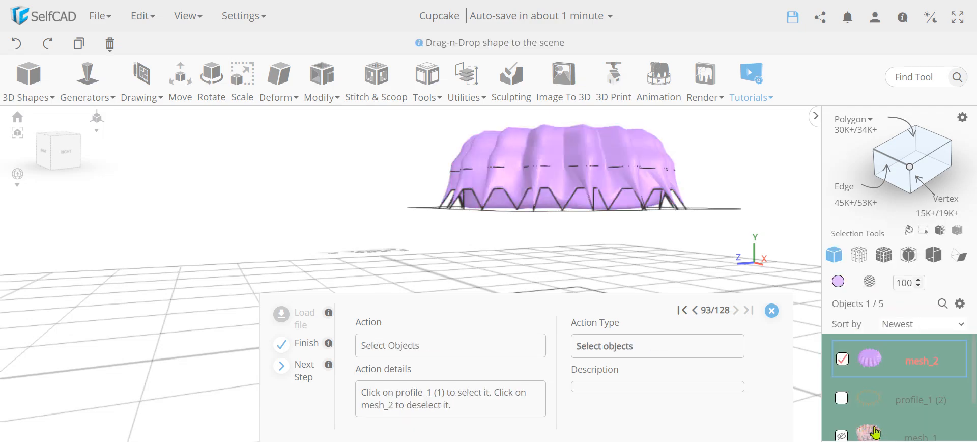
left_click(843, 360)
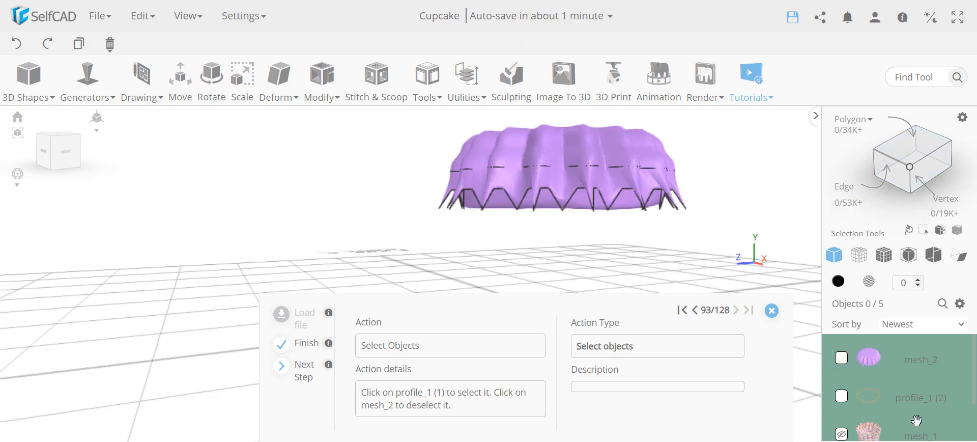
scroll(917, 420, "down", 1)
left_click(842, 418)
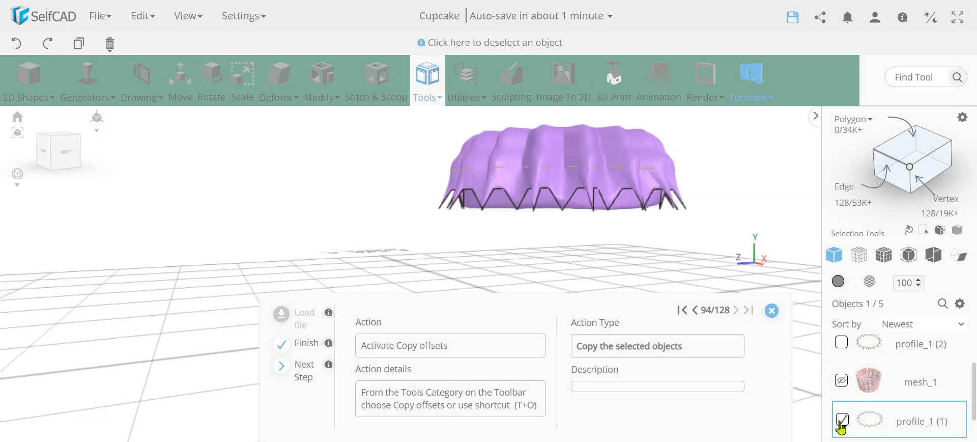
scroll(923, 417, "up", 1)
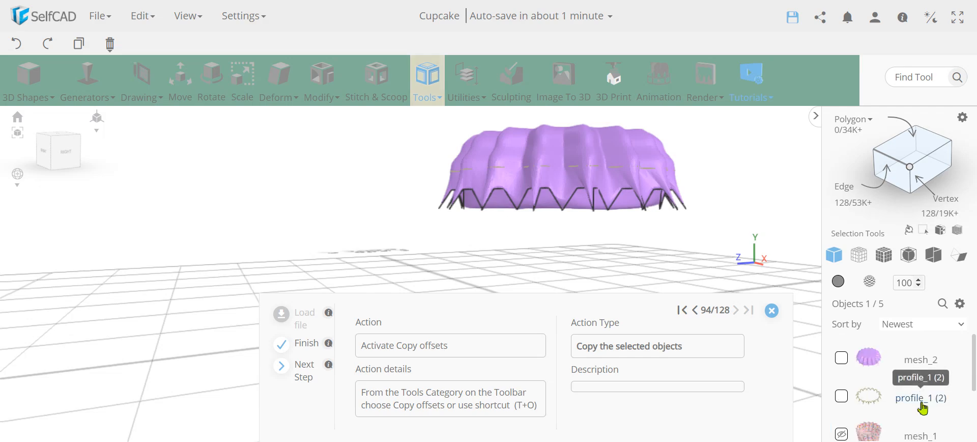
left_click(429, 81)
- Make two copies of profile_1 (1), offset 19 in Y and scaled -24 in X and Z
left_click(417, 118)
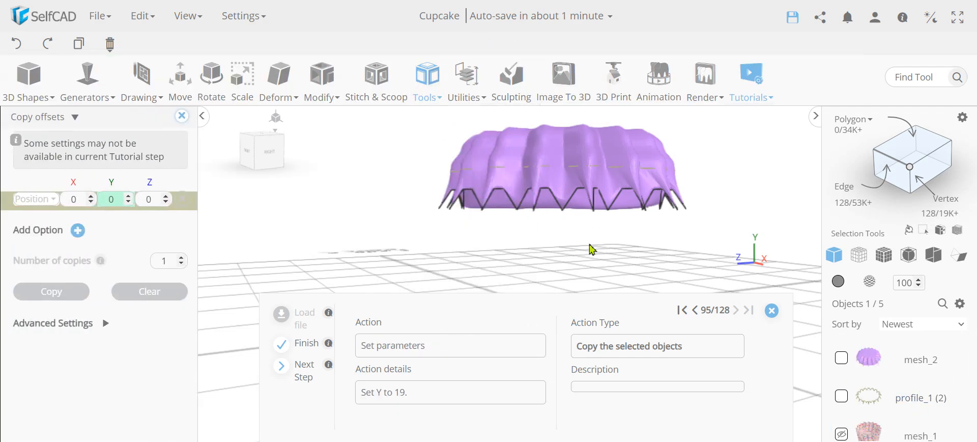
scroll(876, 398, "down", 2)
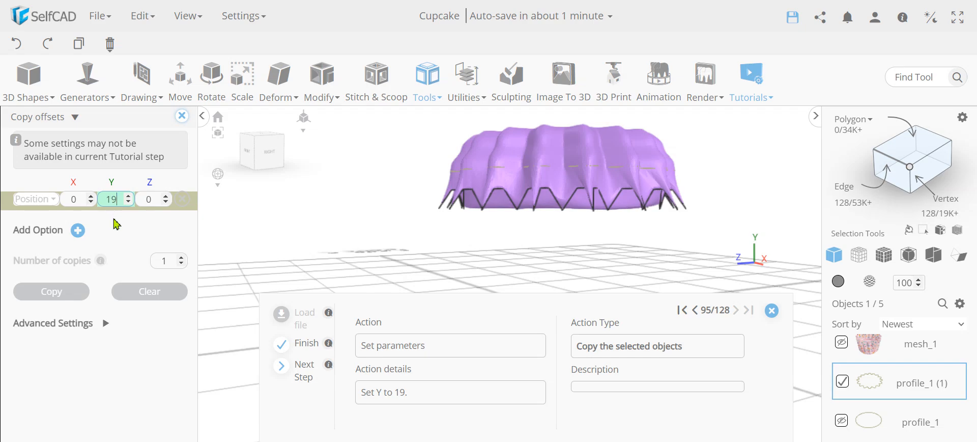
left_click(122, 224)
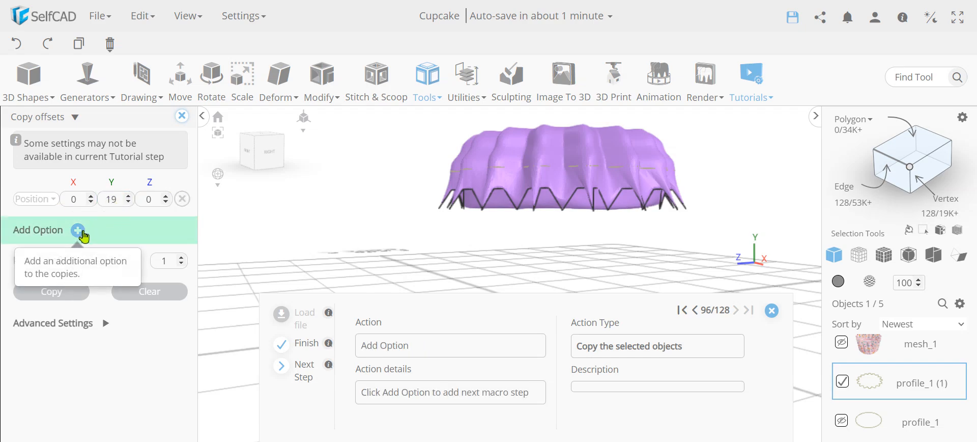
left_click(79, 232)
left_click(46, 217)
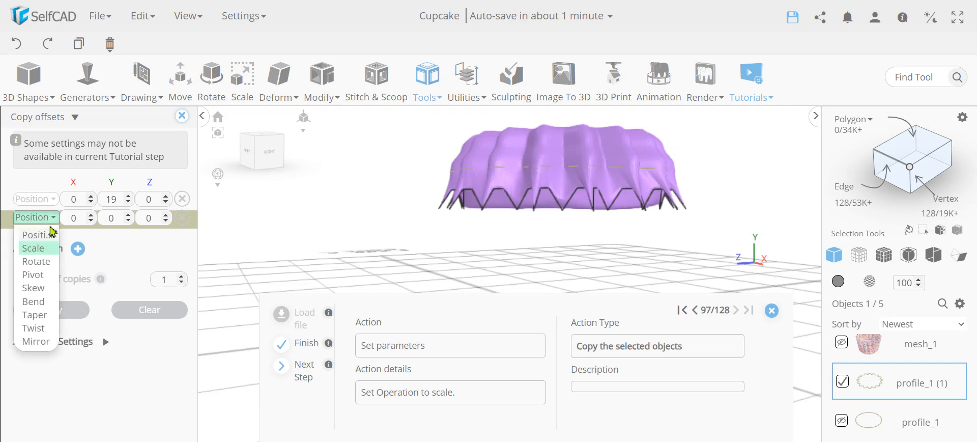
left_click(46, 251)
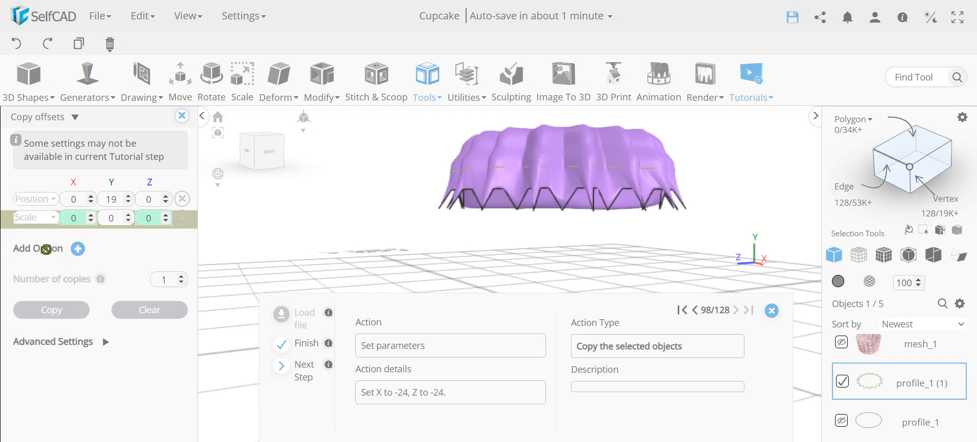
left_click(76, 219)
type("-2-2")
left_click(154, 219)
type("-")
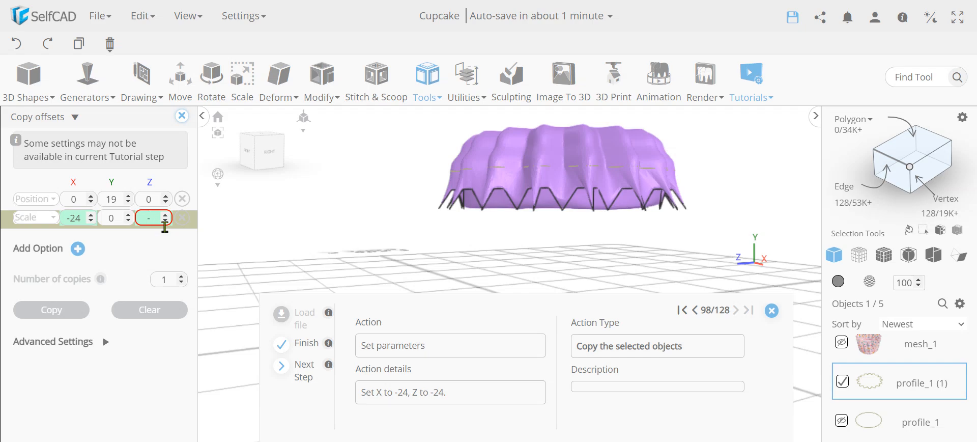
type("24")
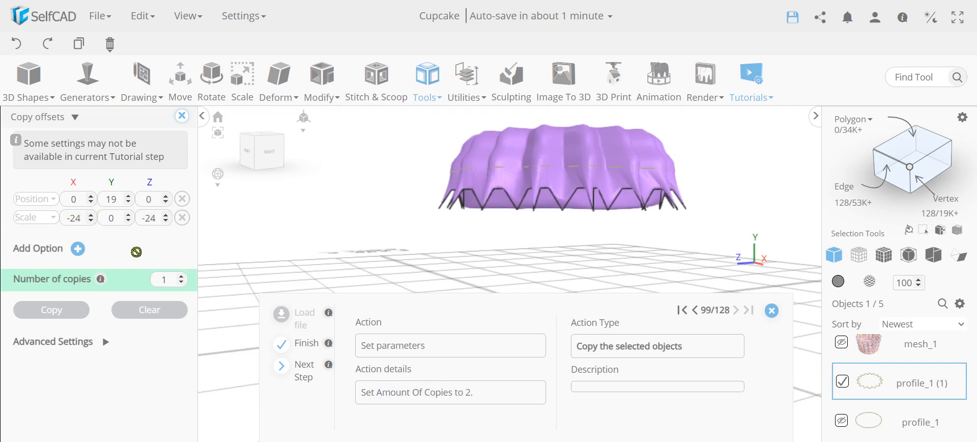
double_click(163, 279)
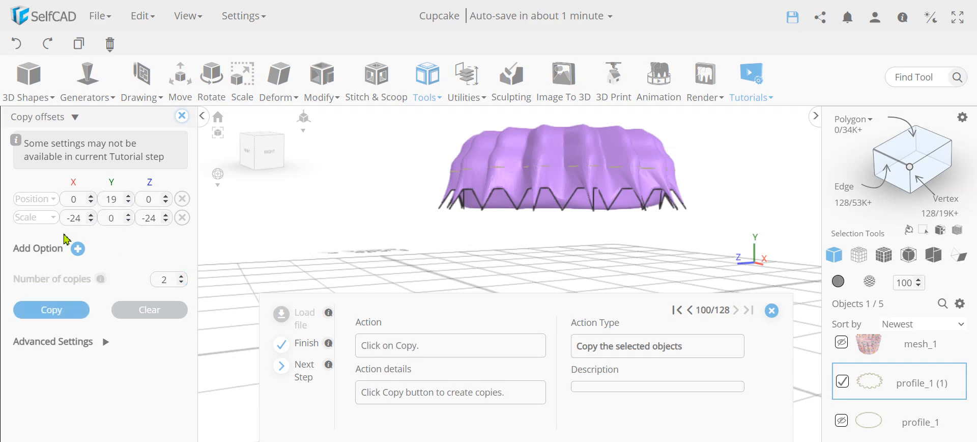
left_click(51, 310)
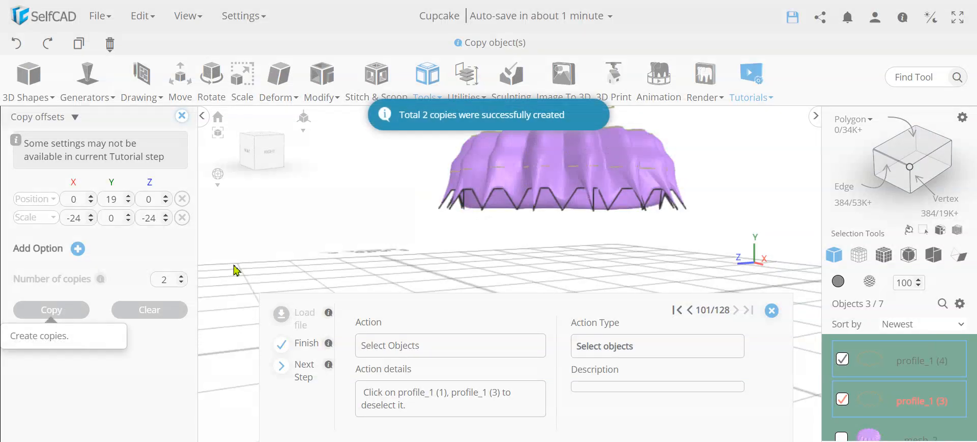
- Deselect profile_1 (3) and profile_1 (1), leaving only the top profile selected
right_click_drag(492, 220, 549, 251)
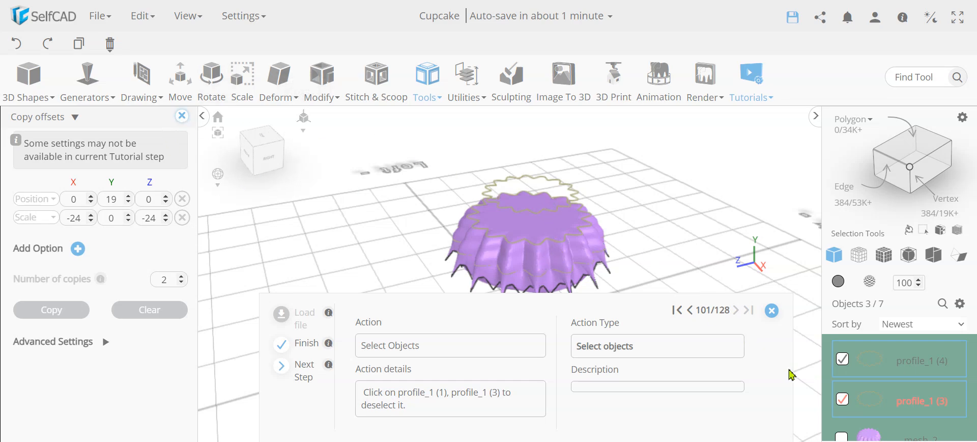
left_click(843, 401)
scroll(923, 387, "down", 3)
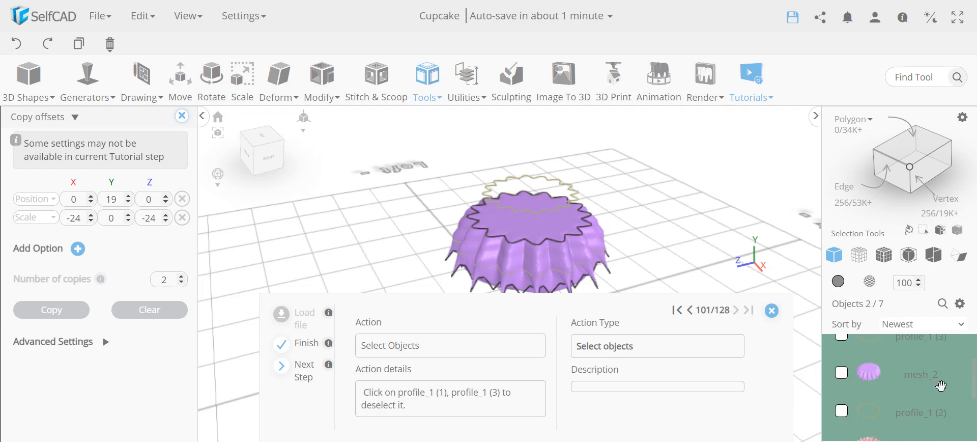
left_click(843, 424)
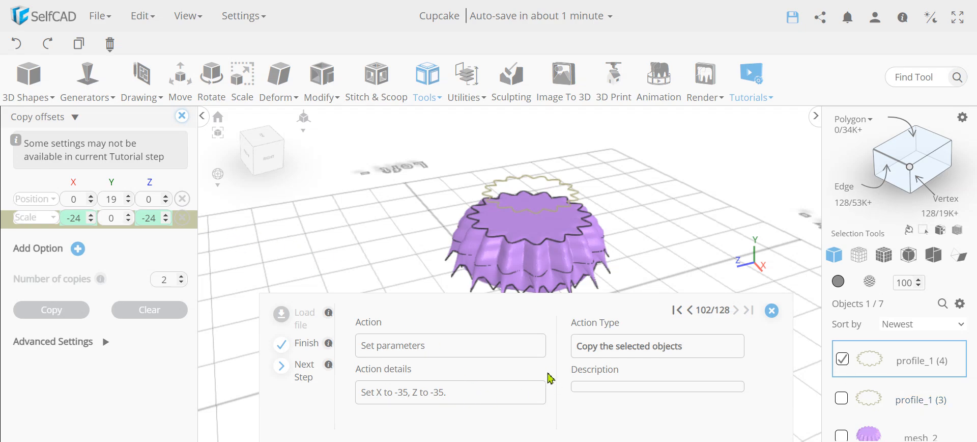
scroll(527, 223, "up", 2)
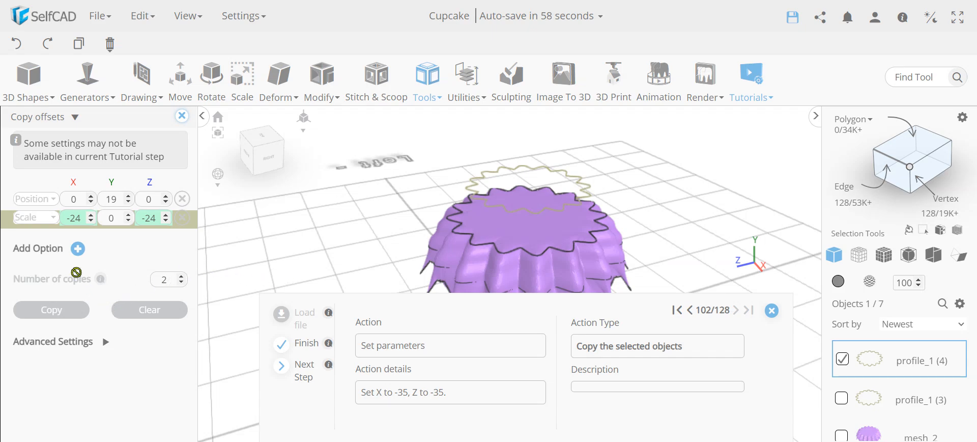
- Make two more offset copies scaled -35 in X and Z
double_click(77, 220)
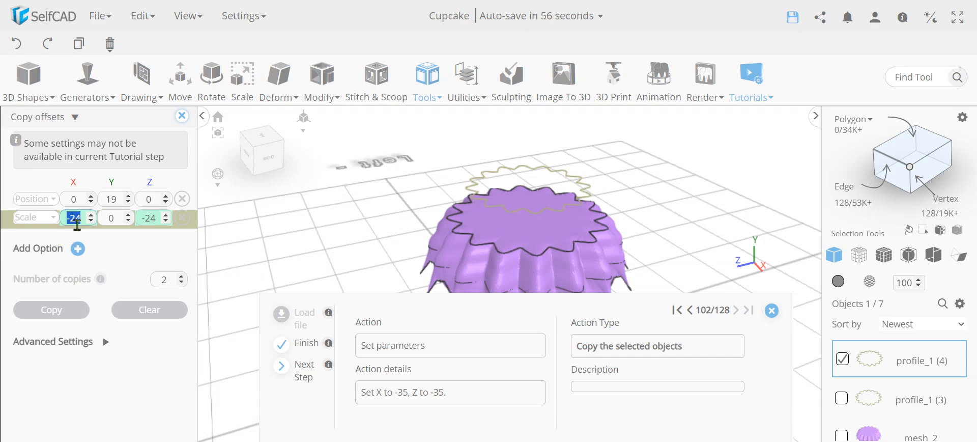
type("-35")
double_click(155, 221)
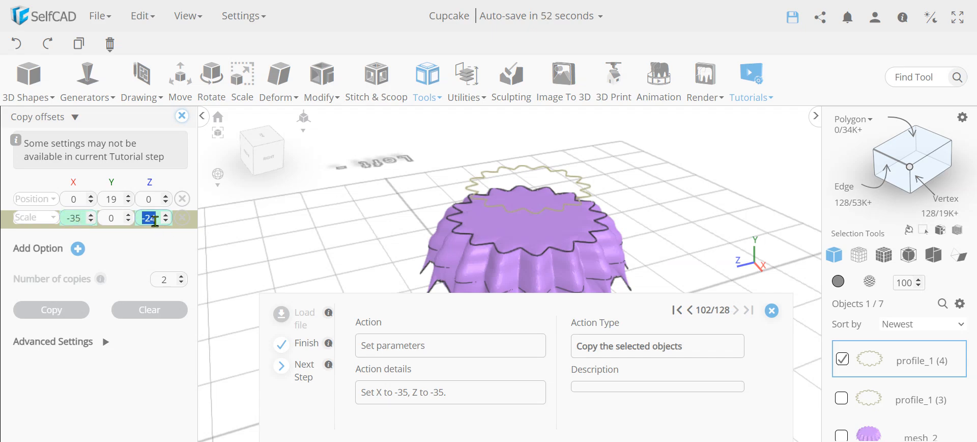
type("-35")
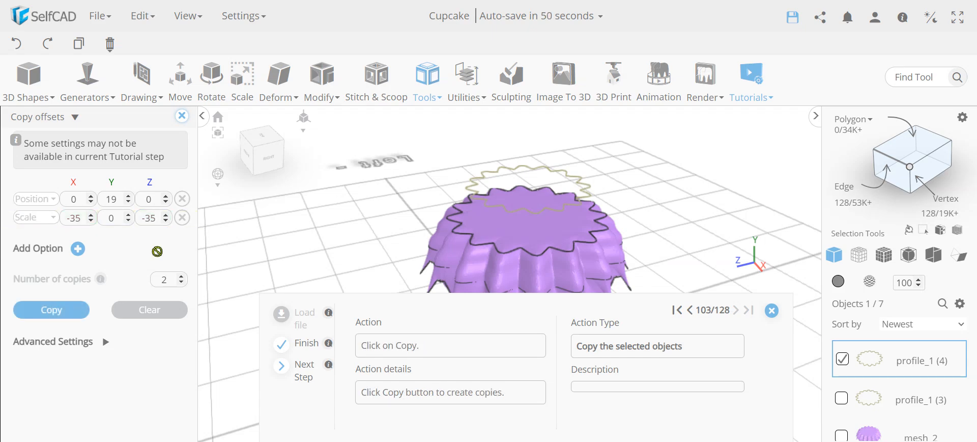
left_click(62, 311)
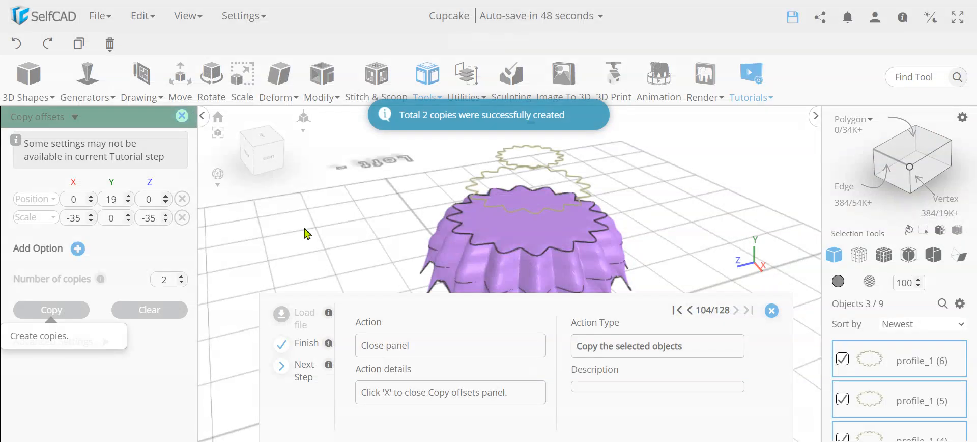
scroll(547, 185, "down", 3)
- Close the Copy offsets panel and add profile_1 (3) to the selected profile rings
right_click_drag(550, 207, 525, 203)
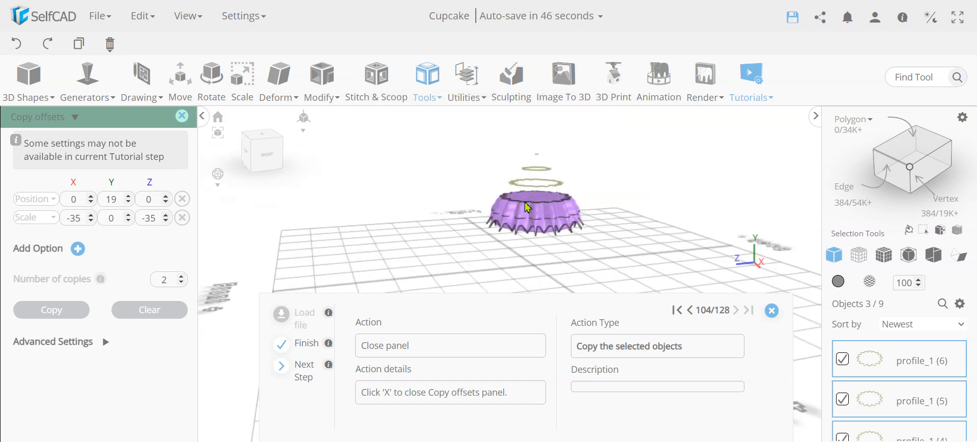
left_click(181, 118)
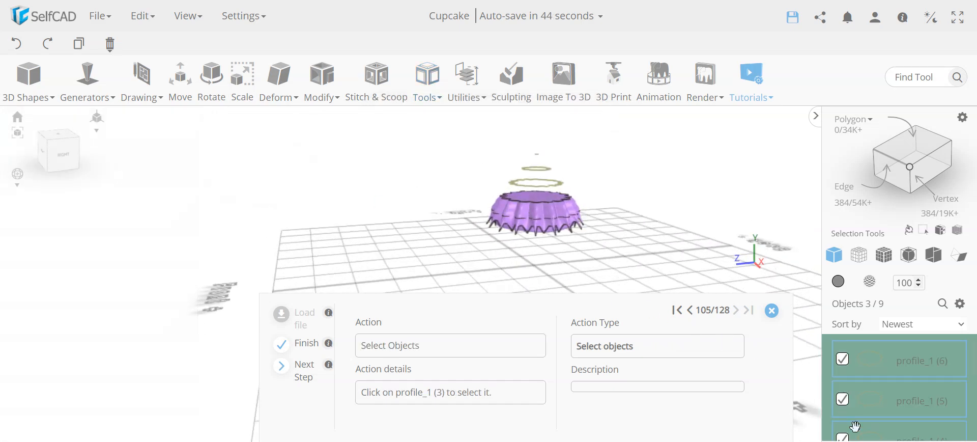
scroll(940, 398, "down", 2)
left_click(842, 416)
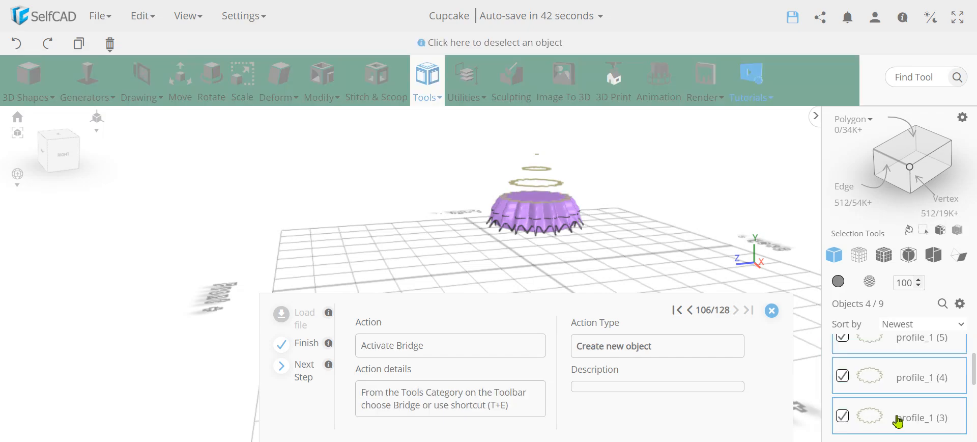
- Orbit to look down on the four stacked rings and open the Tools menu
scroll(934, 405, "down", 4)
scroll(934, 405, "up", 5)
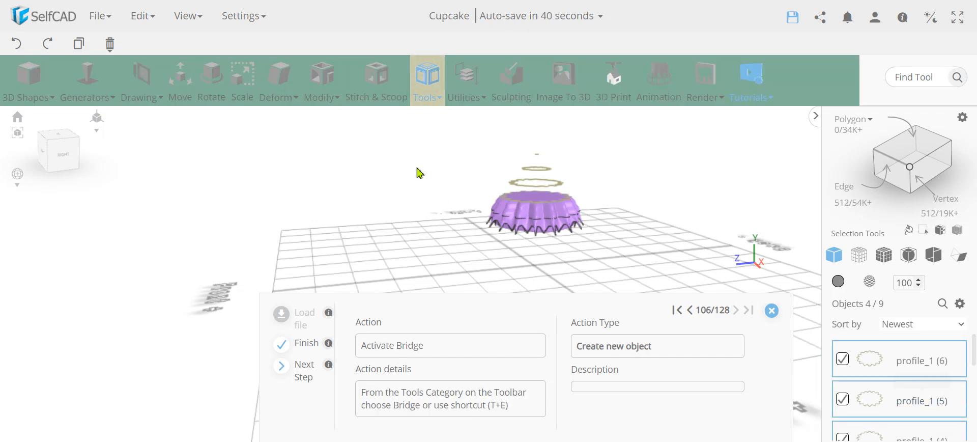
right_click_drag(511, 211, 513, 224)
scroll(533, 226, "up", 5)
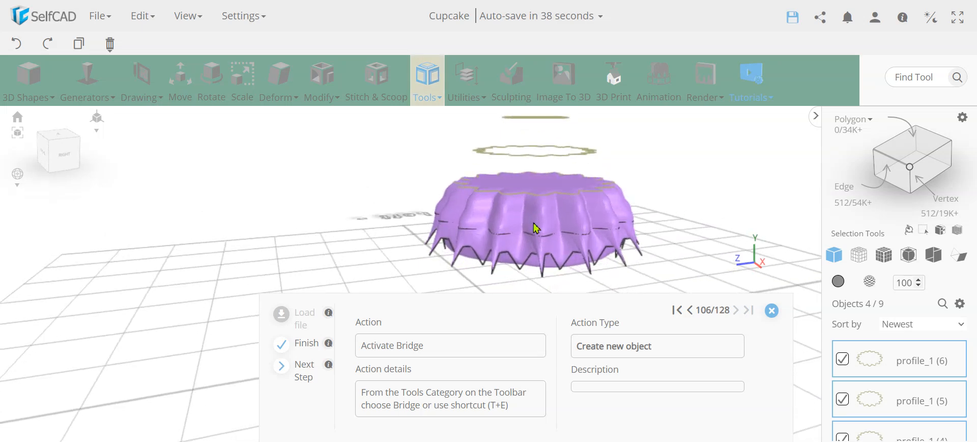
scroll(544, 238, "down", 5)
mouse_move(541, 238)
right_mouse_down()
mouse_move(537, 250)
mouse_move(538, 232)
right_mouse_up()
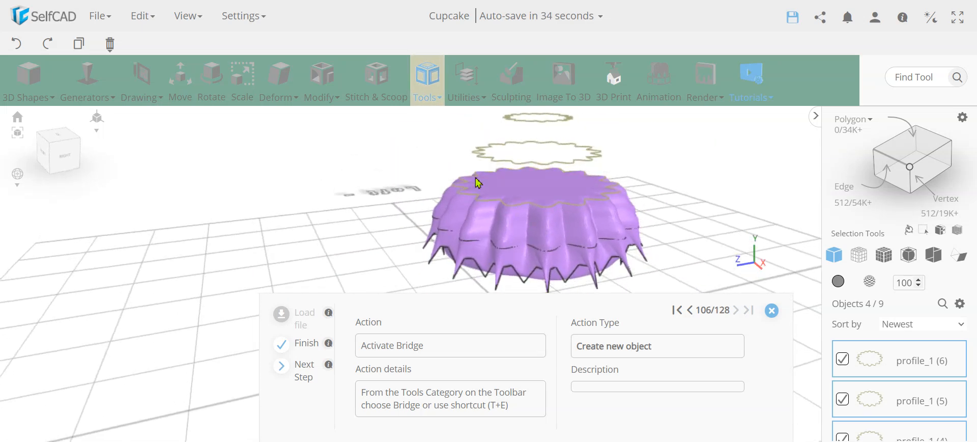
left_click(429, 86)
- Bridge profiles (3)–(6), rotating profiles (4)–(6) to 25, 45 and 65
left_click(464, 206)
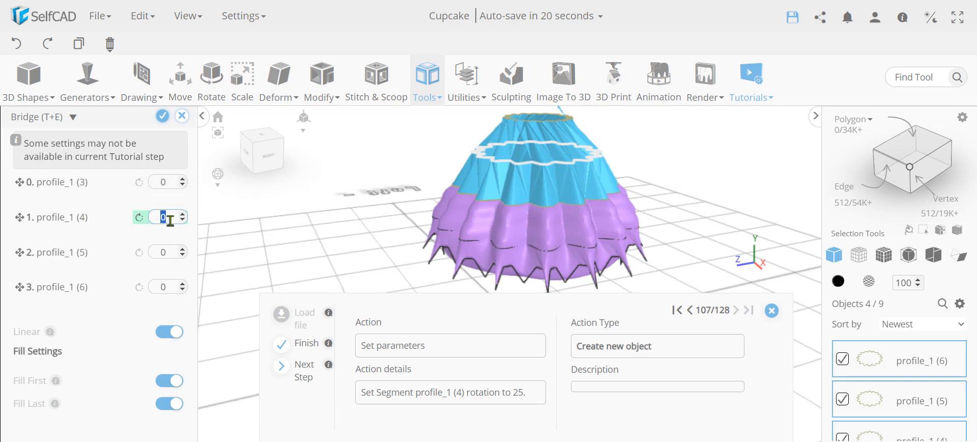
left_click(140, 236)
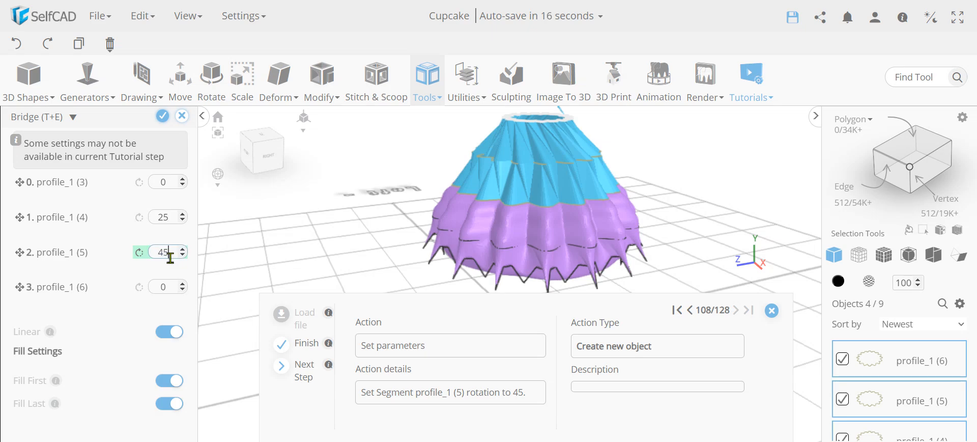
left_click(137, 273)
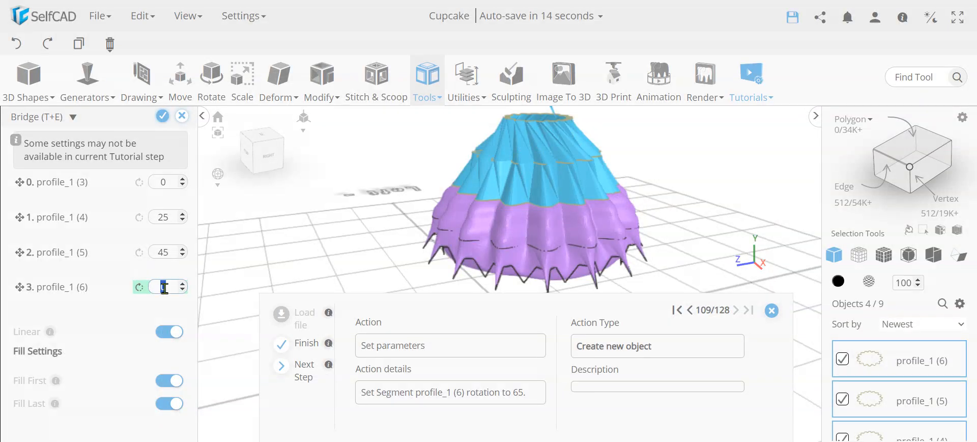
key("Return")
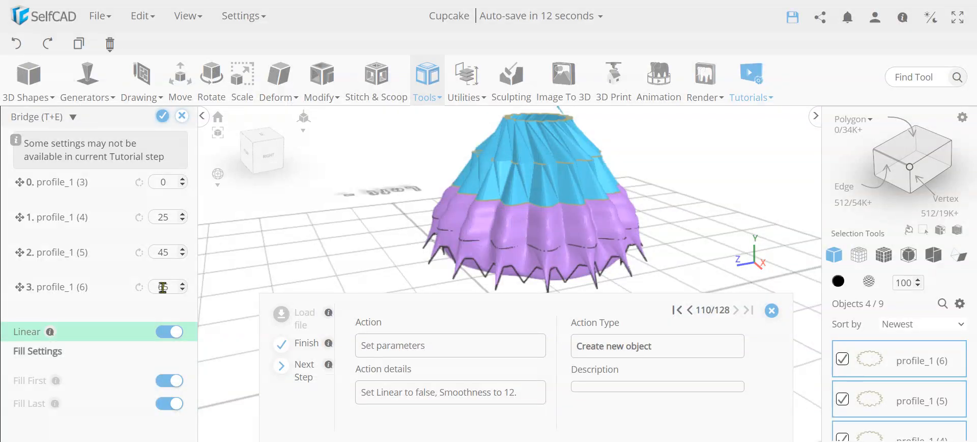
- Turn off Linear, set Smoothness to 12, and finalize the bridge as mesh_3
left_click(167, 336)
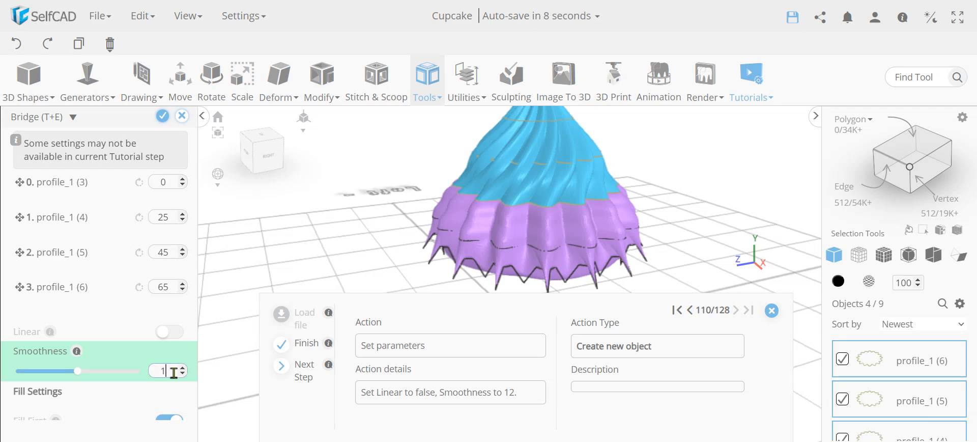
type("12")
key("Return")
scroll(529, 192, "down", 5)
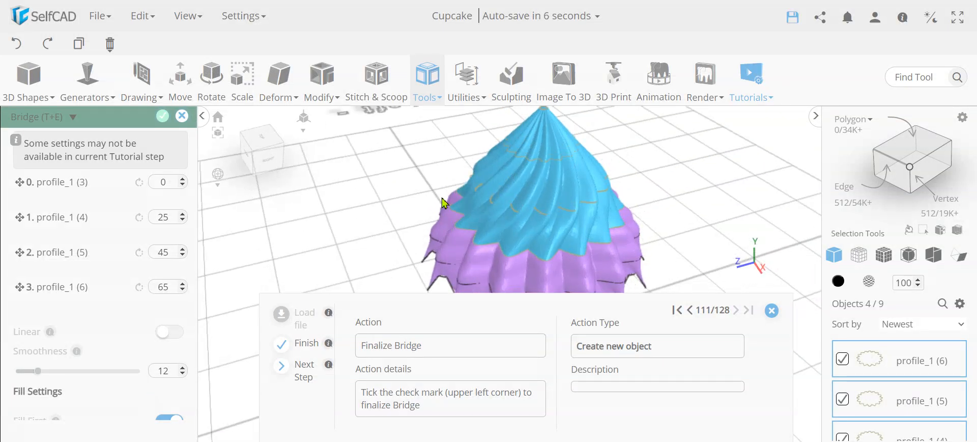
scroll(534, 204, "up", 5)
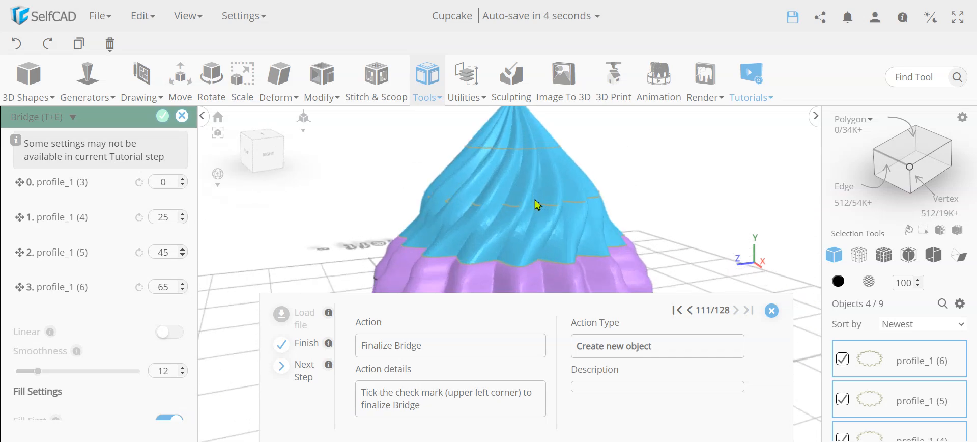
scroll(538, 205, "down", 5)
right_click_drag(563, 216, 455, 208)
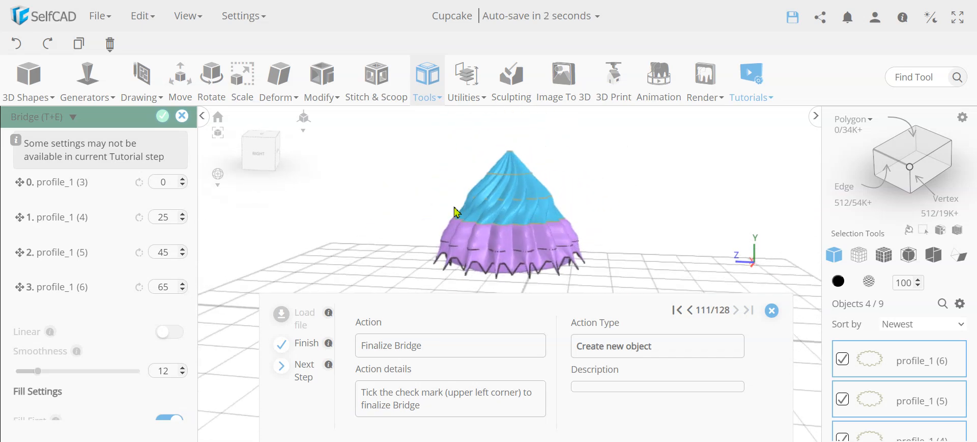
left_click(162, 116)
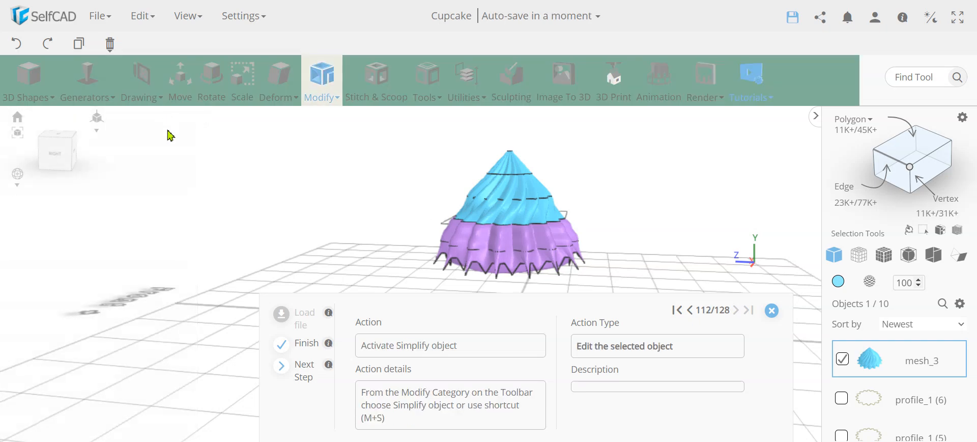
- Run Simplify Object on mesh_3 at intensity 3 and apply it
left_click(313, 79)
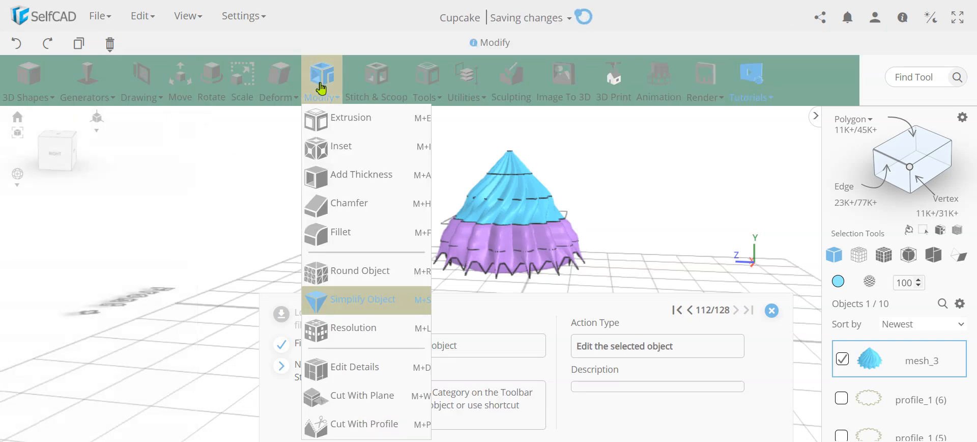
left_click(363, 306)
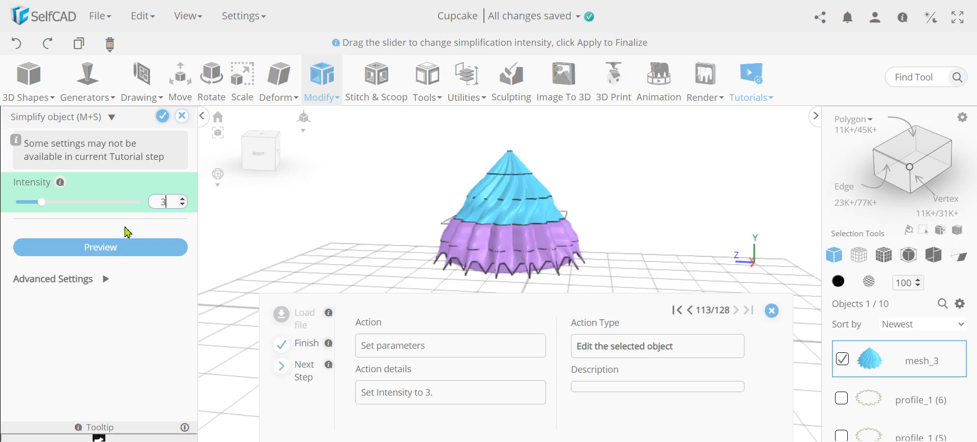
type("3")
key("Return")
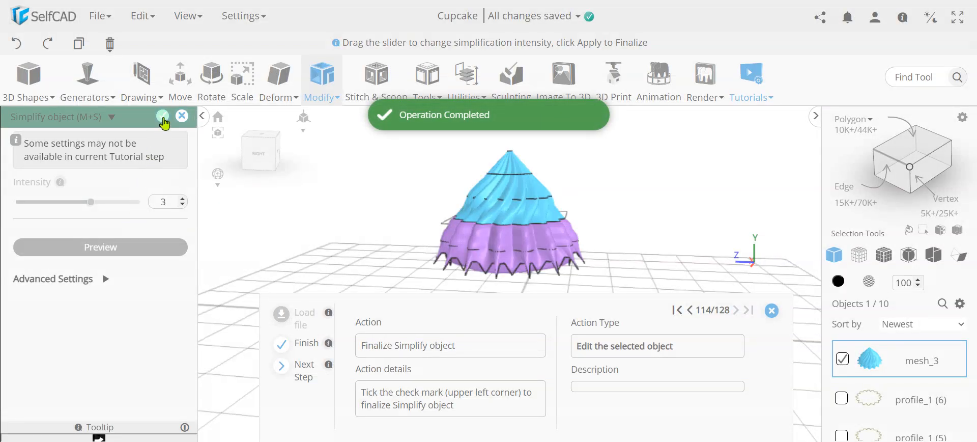
left_click(163, 117)
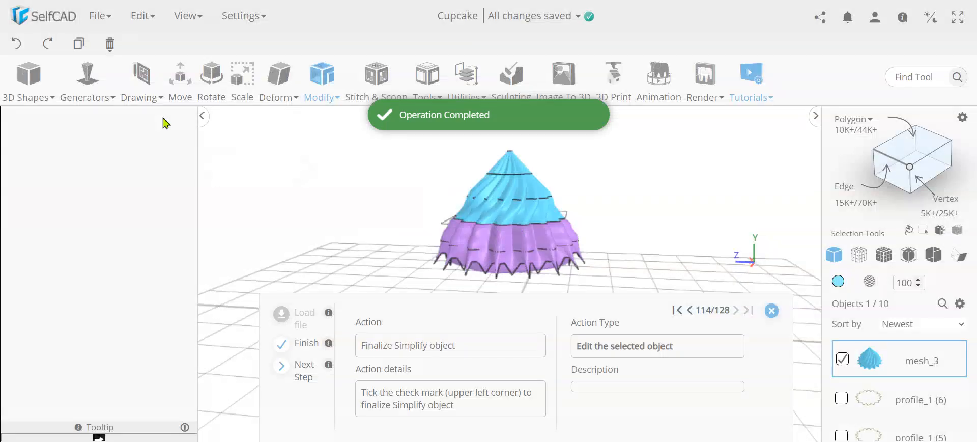
- Apply the custom sprinkles2.avif texture from the tutorial images to the frosting material
left_click(870, 283)
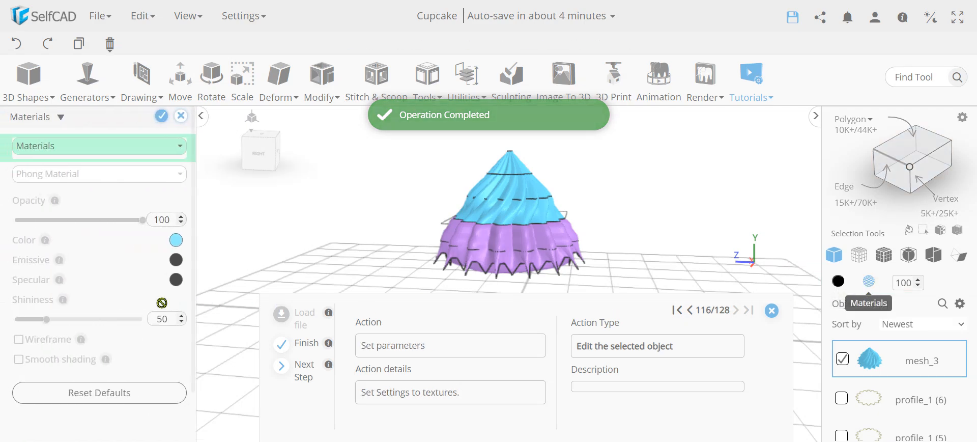
left_click(63, 148)
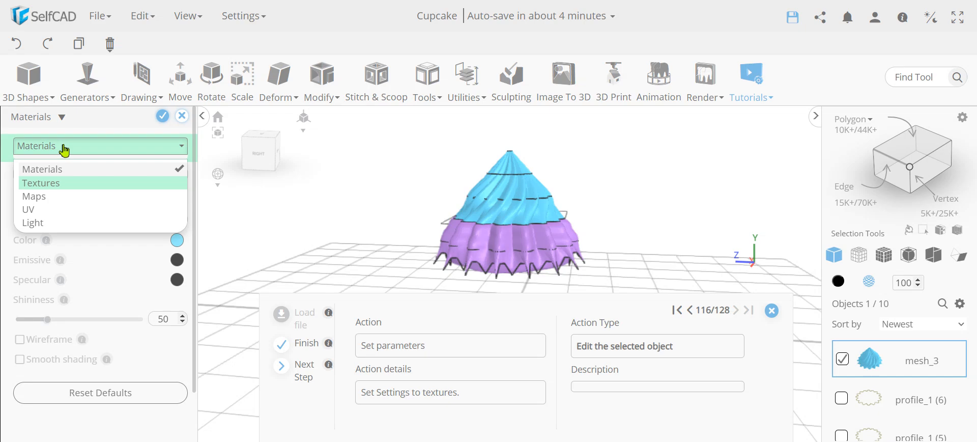
left_click(69, 184)
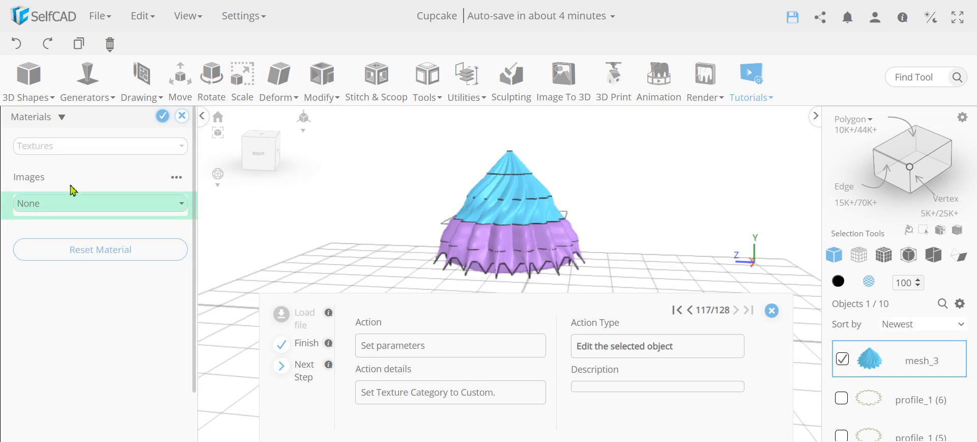
left_click(88, 212)
left_click(65, 322)
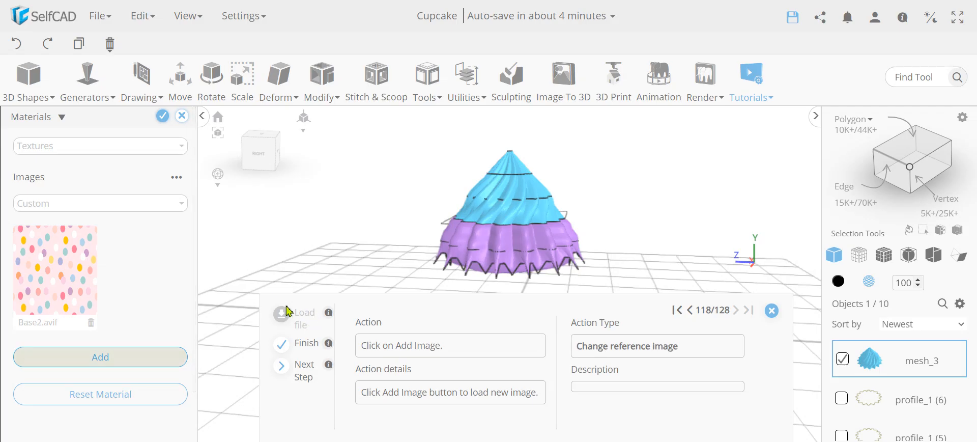
left_click(152, 357)
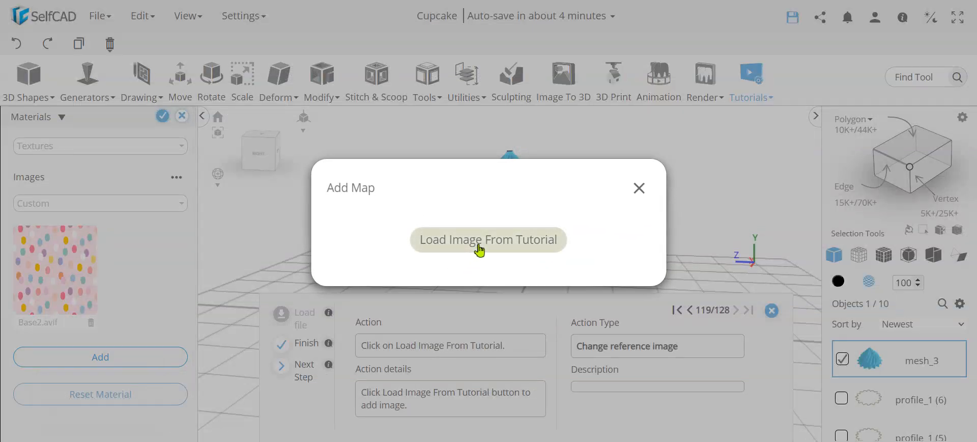
left_click(463, 242)
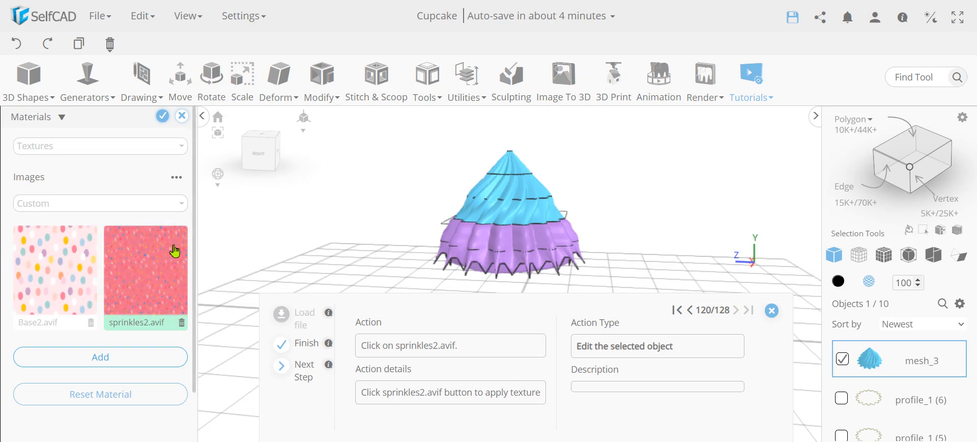
left_click(166, 266)
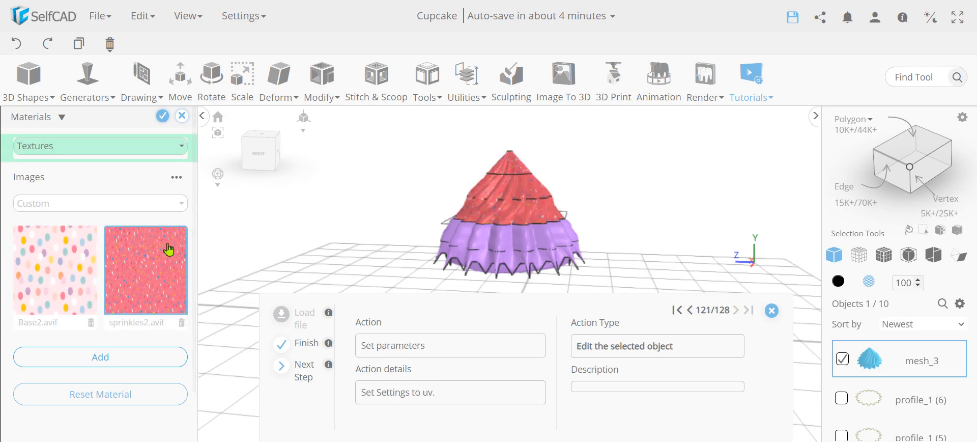
- Switch the frosting material's UV settings to Unwrapping
left_click(133, 153)
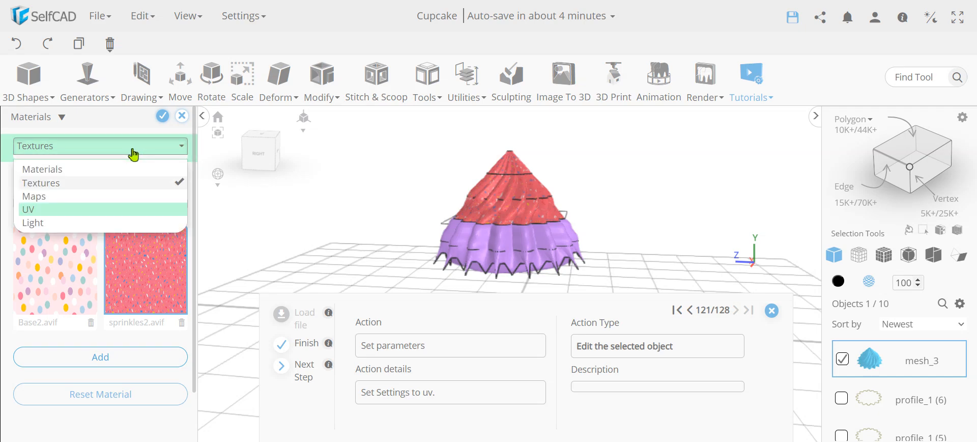
left_click(44, 210)
scroll(517, 209, "up", 5)
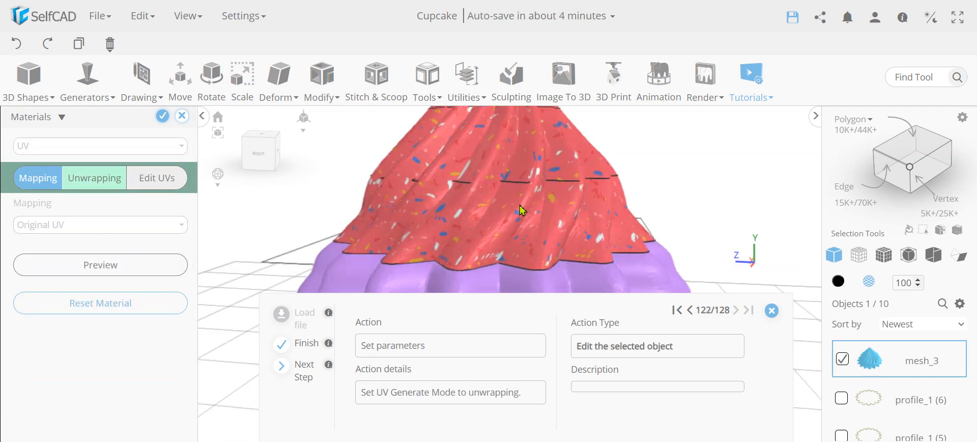
scroll(514, 213, "up", 5)
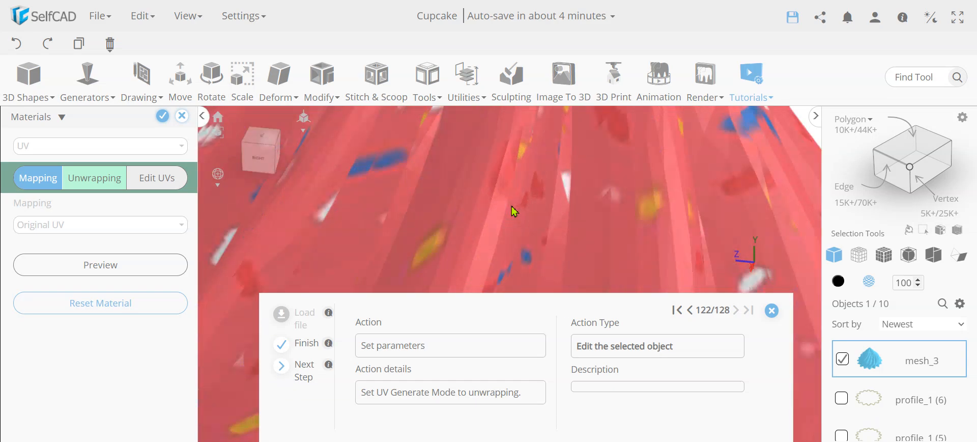
scroll(513, 212, "down", 8)
right_click_drag(490, 205, 456, 202)
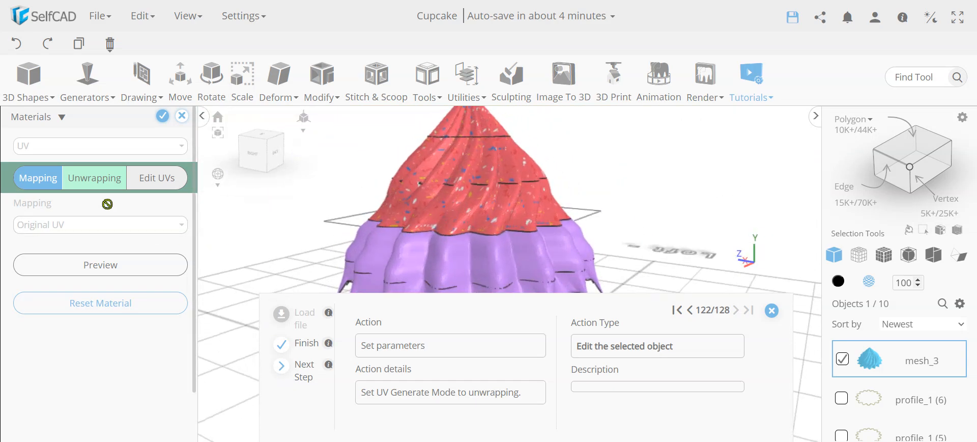
left_click(91, 188)
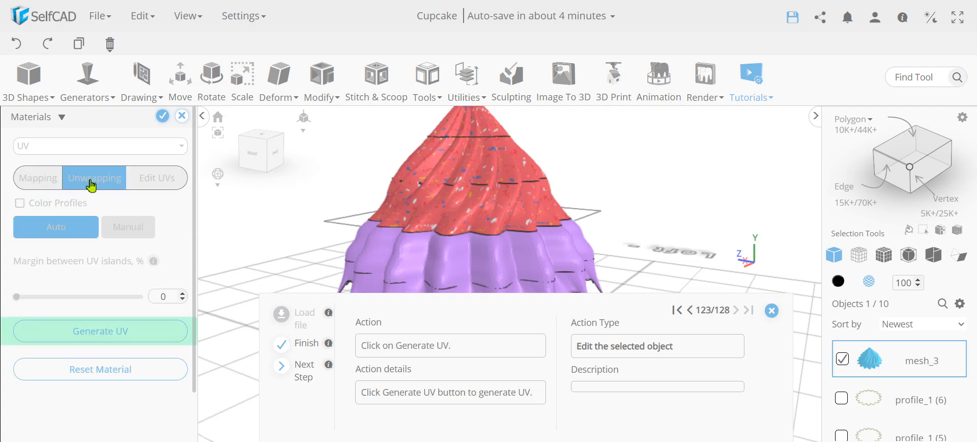
- Generate fresh unwrapped UVs for the sprinkles texture on mesh_3 and confirm the material
left_click(102, 333)
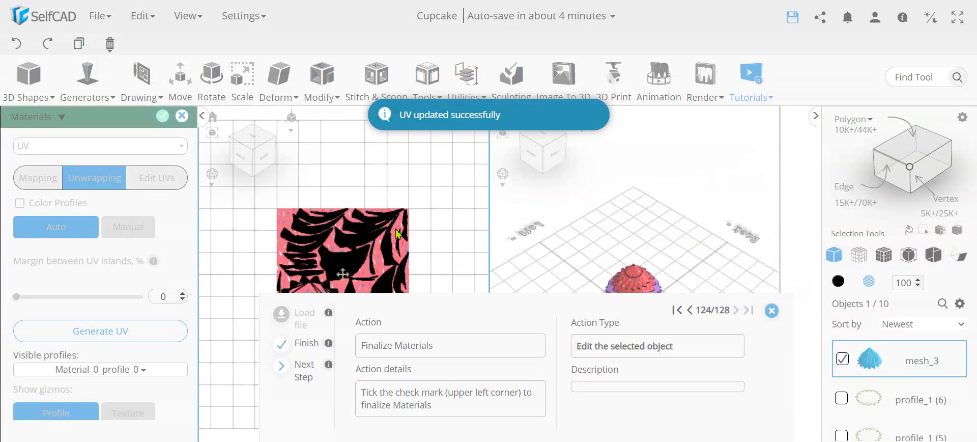
scroll(374, 190, "up", 5)
scroll(370, 188, "down", 5)
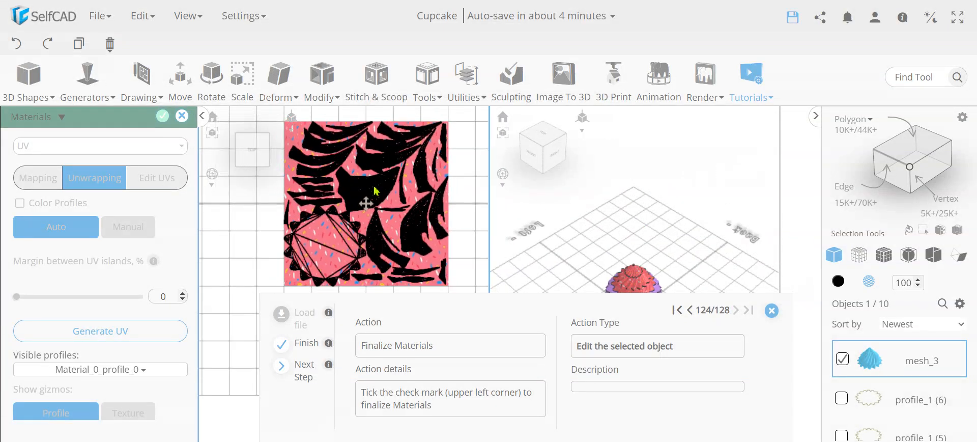
scroll(351, 212, "up", 3)
scroll(354, 213, "down", 1)
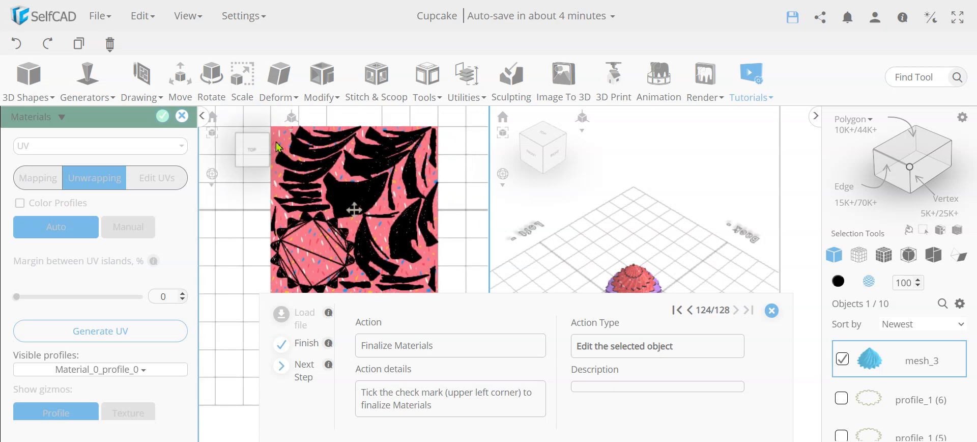
middle_click_drag(531, 228, 546, 188)
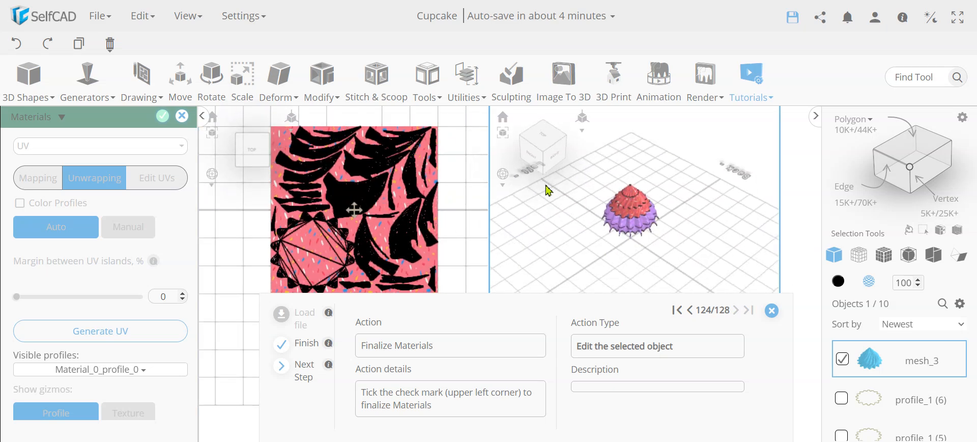
right_click_drag(546, 188, 572, 220)
scroll(621, 244, "up", 5)
scroll(632, 198, "up", 5)
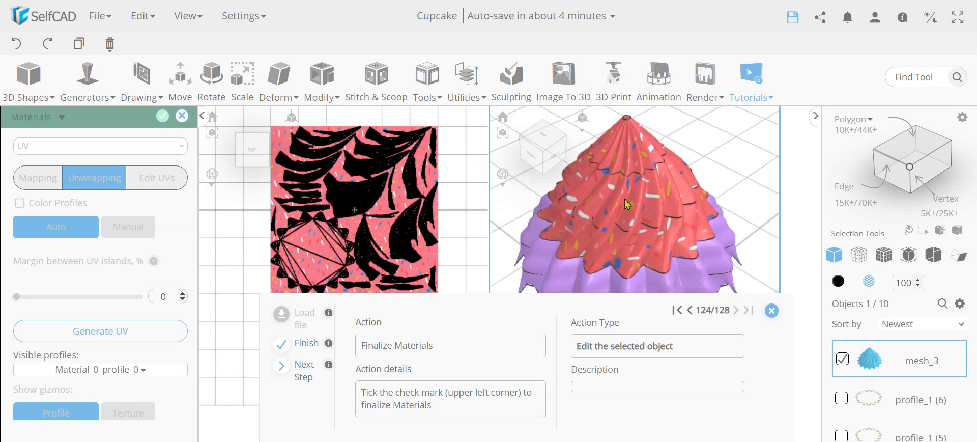
scroll(625, 202, "down", 1)
left_click(162, 116)
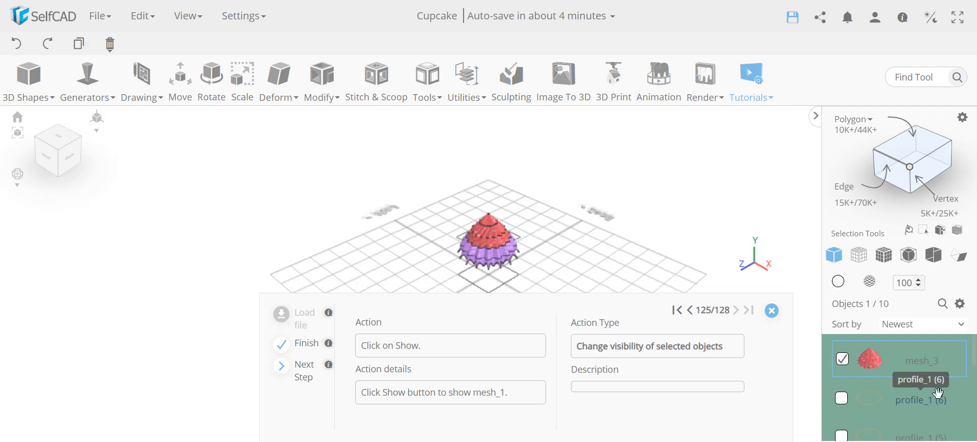
- Make the cup liner mesh_1 visible and add it to the selection
left_click(964, 302)
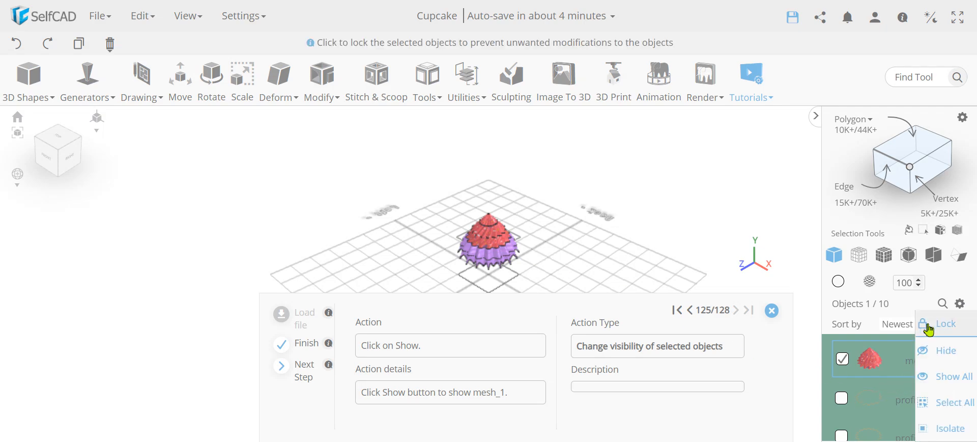
scroll(894, 386, "down", 2)
left_click(843, 381)
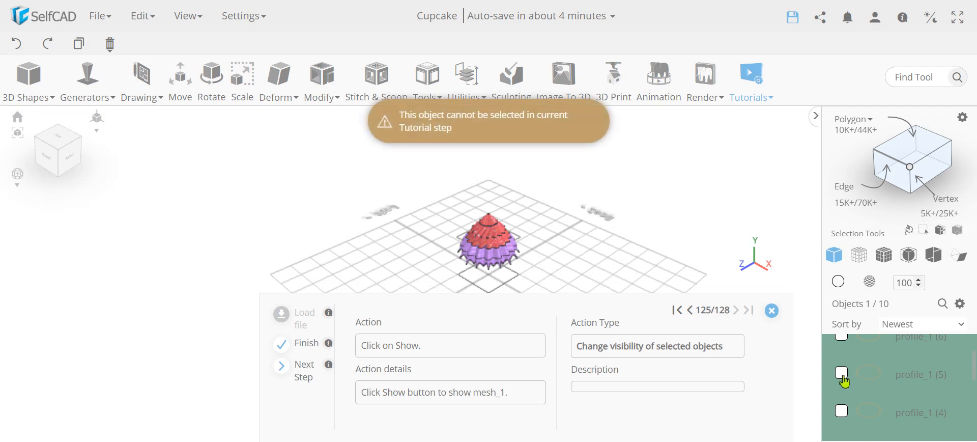
scroll(919, 387, "down", 3)
scroll(914, 390, "up", 1)
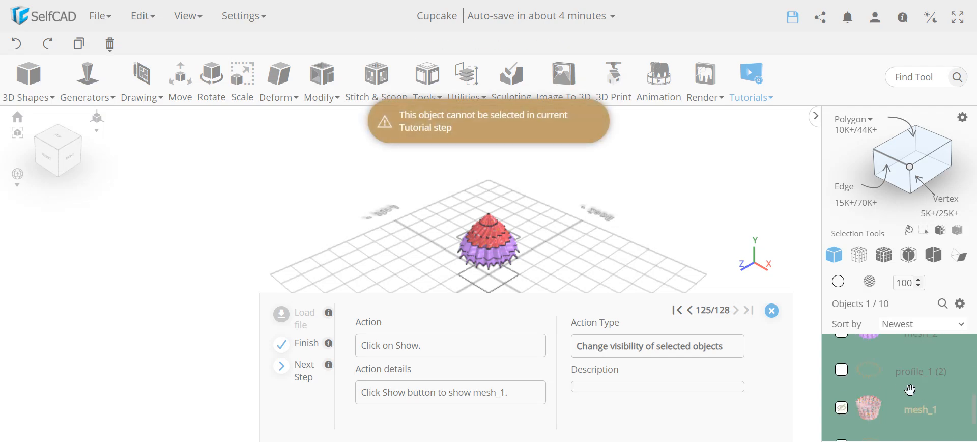
left_click(843, 412)
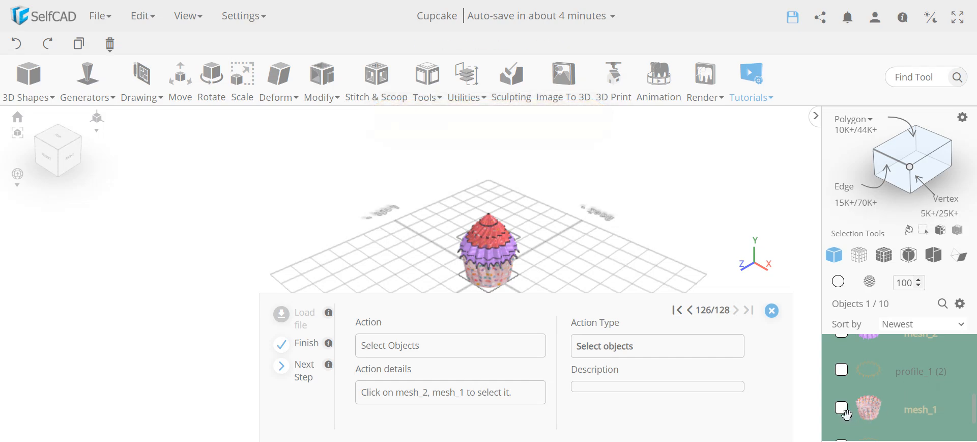
left_click(846, 414)
- Add the lilac icing mesh_2 and isolate mesh_1, mesh_2 and mesh_3
scroll(934, 396, "down", 1)
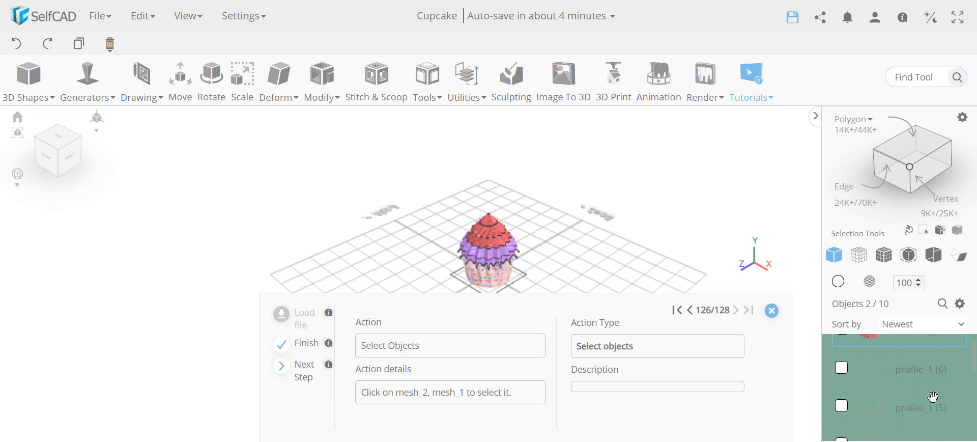
scroll(933, 397, "up", 1)
scroll(935, 402, "down", 2)
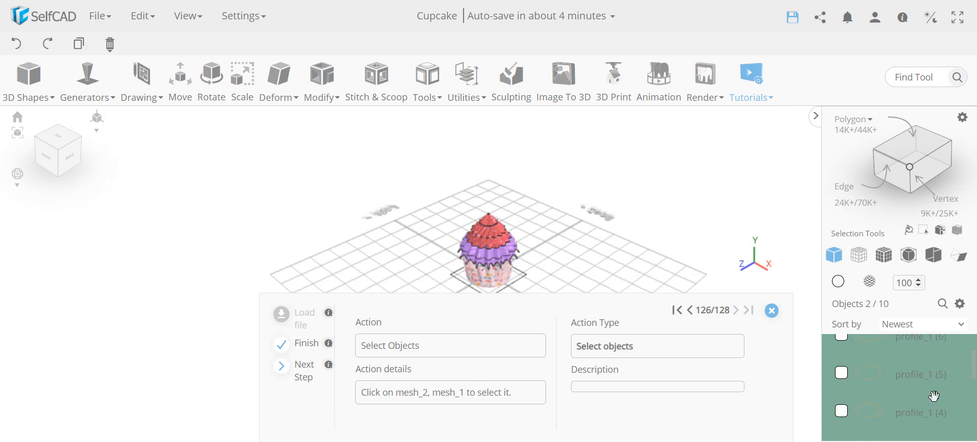
scroll(938, 395, "down", 1)
left_click(843, 362)
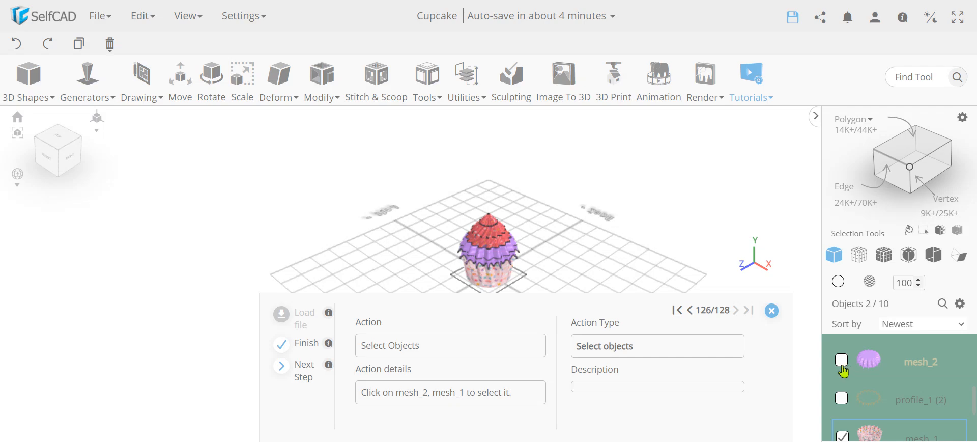
scroll(918, 384, "down", 2)
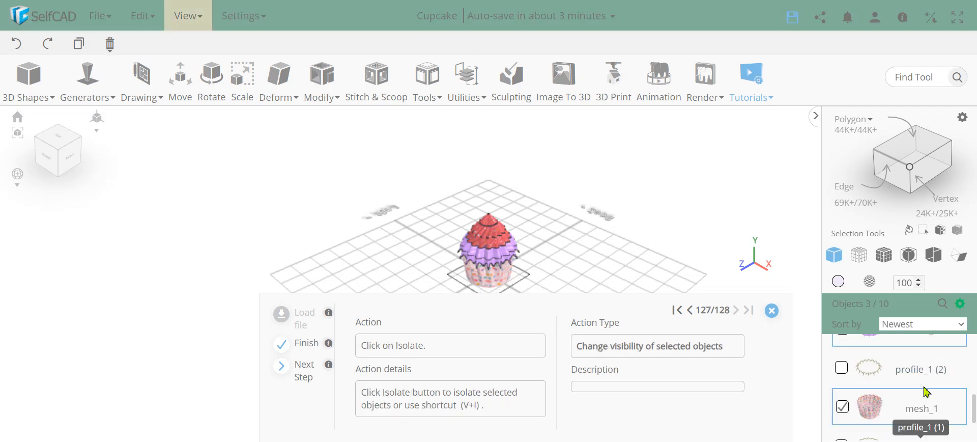
left_click(961, 303)
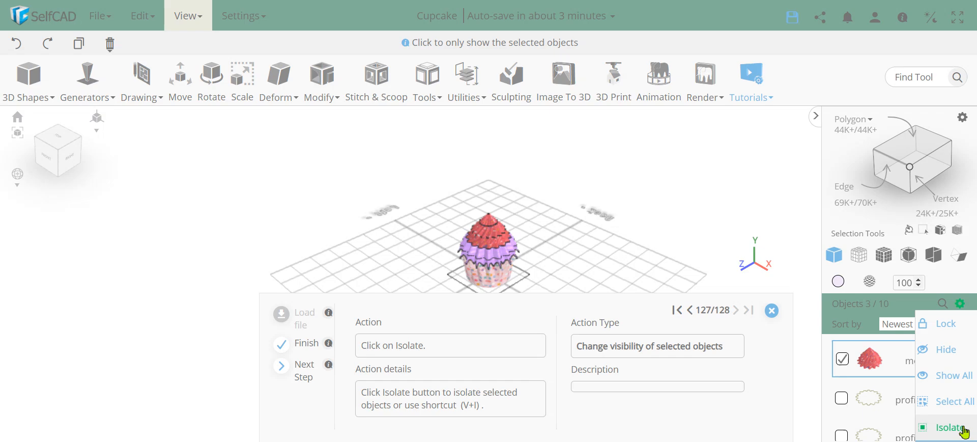
left_click(924, 427)
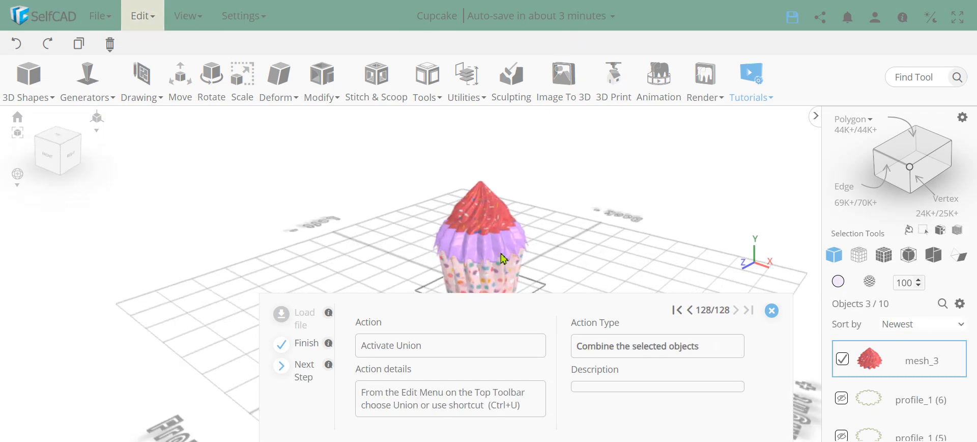
- Union the three cupcake meshes into union_1 and close the finished tutorial
scroll(489, 246, "down", 1)
right_click_drag(490, 246, 493, 218)
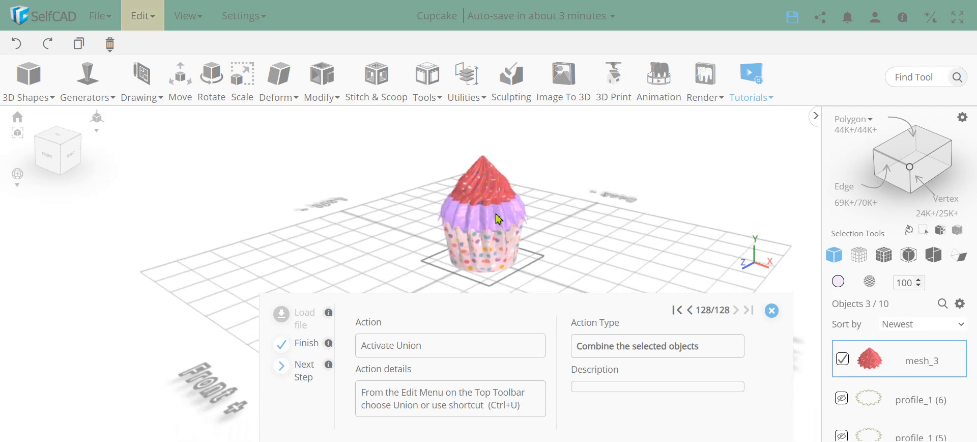
scroll(493, 238, "up", 1)
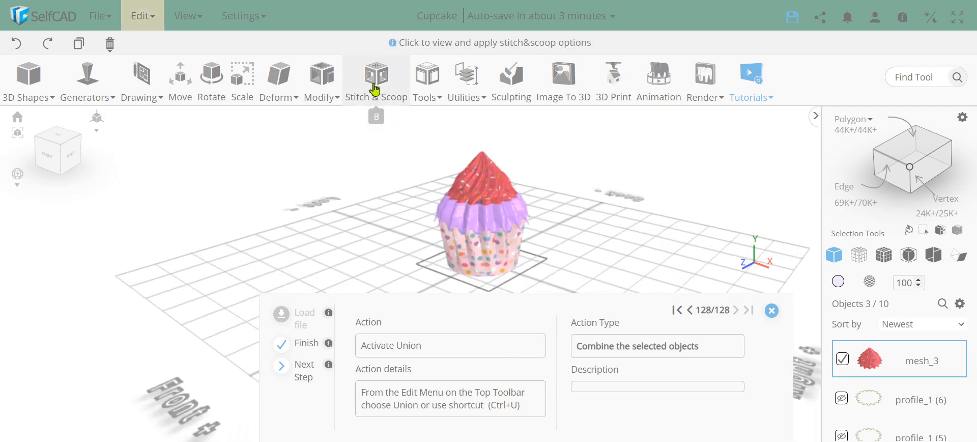
left_click(144, 17)
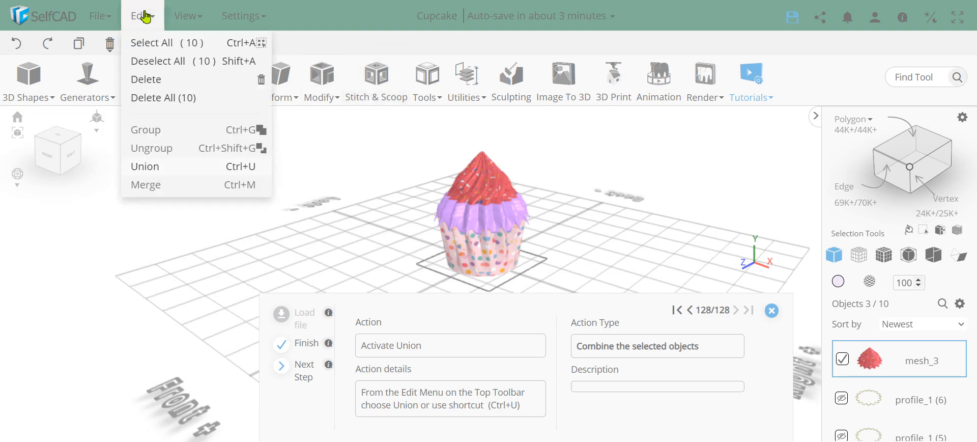
left_click(148, 167)
left_click(143, 15)
left_click(148, 167)
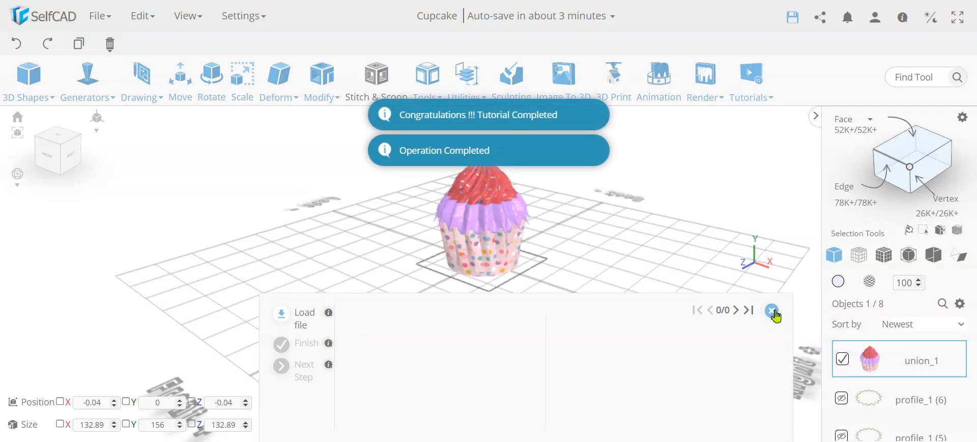
left_click(772, 310)
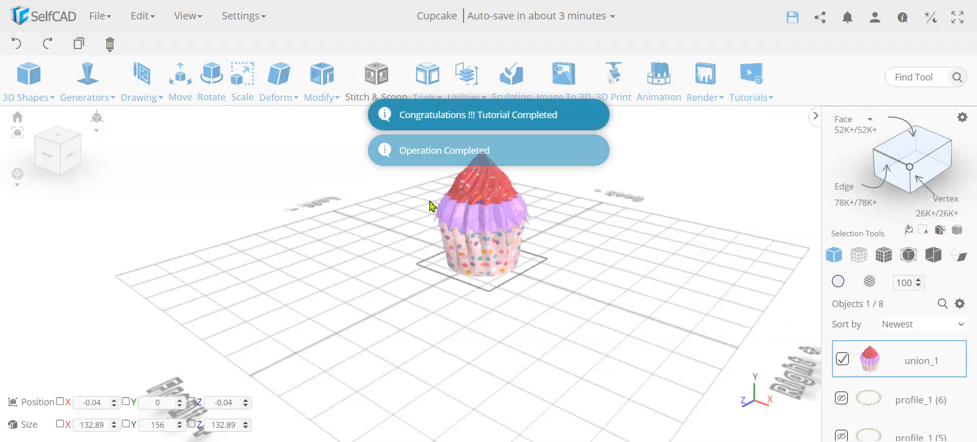
- Trial-simplify the union_1 cupcake at intensity 1
scroll(491, 300, "up", 5)
right_click_drag(490, 301, 530, 274)
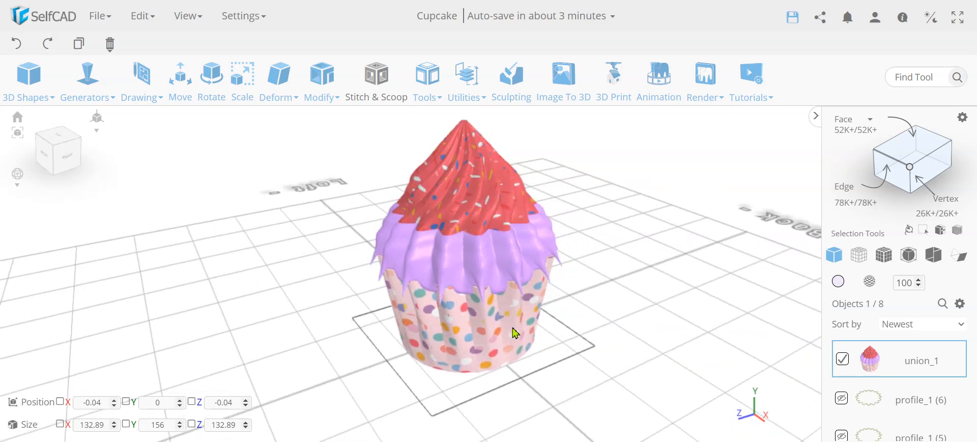
left_click(321, 98)
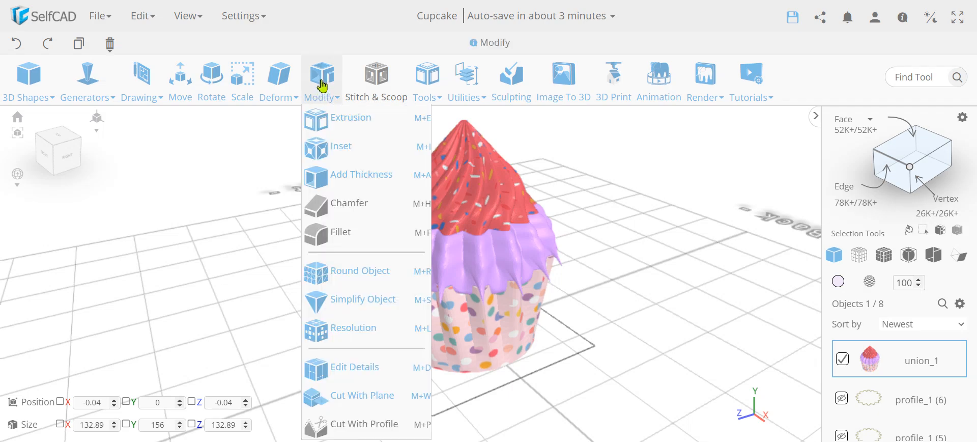
left_click(354, 305)
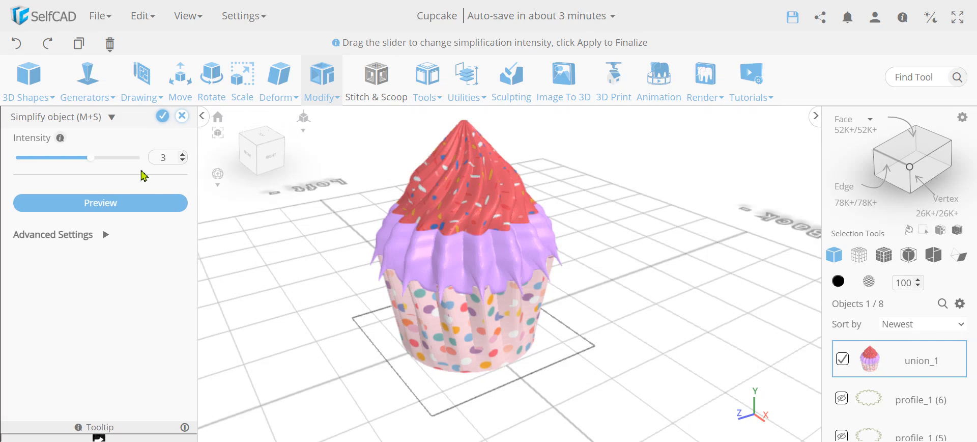
type("1")
key("Return")
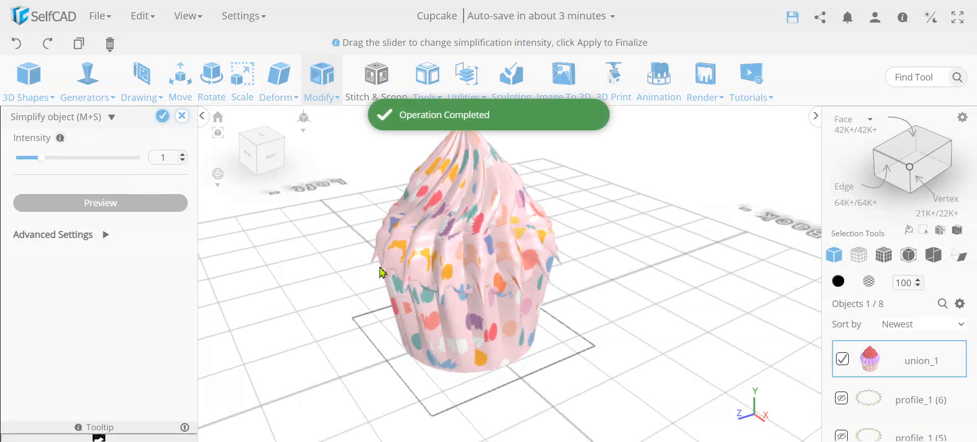
- Discard the simplification, restoring the original 52K-face cupcake, and reopen the Modify menu
left_click_drag(381, 273, 448, 275)
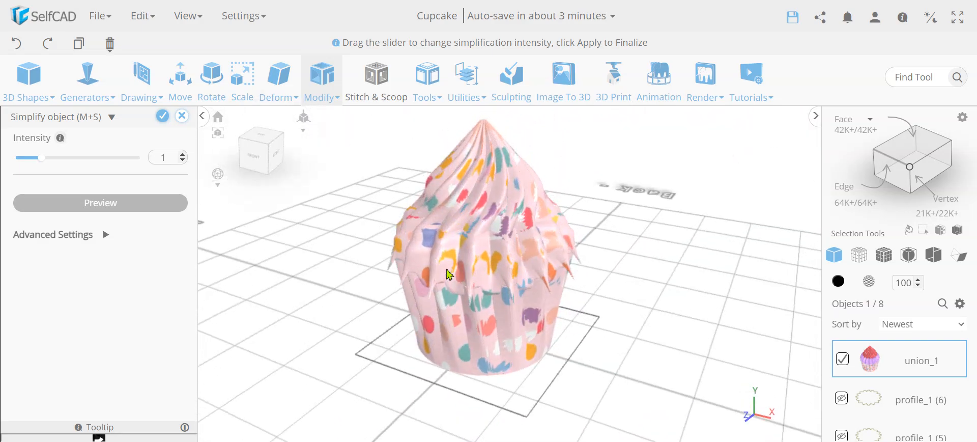
left_click(183, 116)
left_click(485, 262)
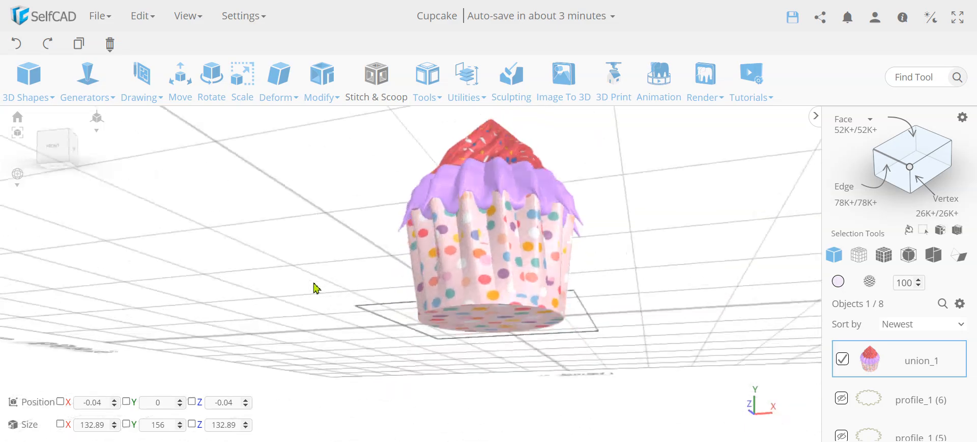
left_click_drag(317, 288, 420, 331)
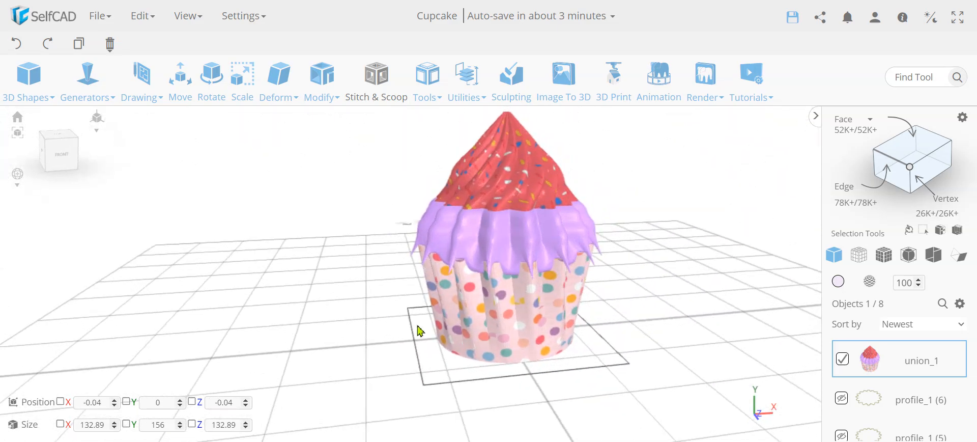
left_click(320, 84)
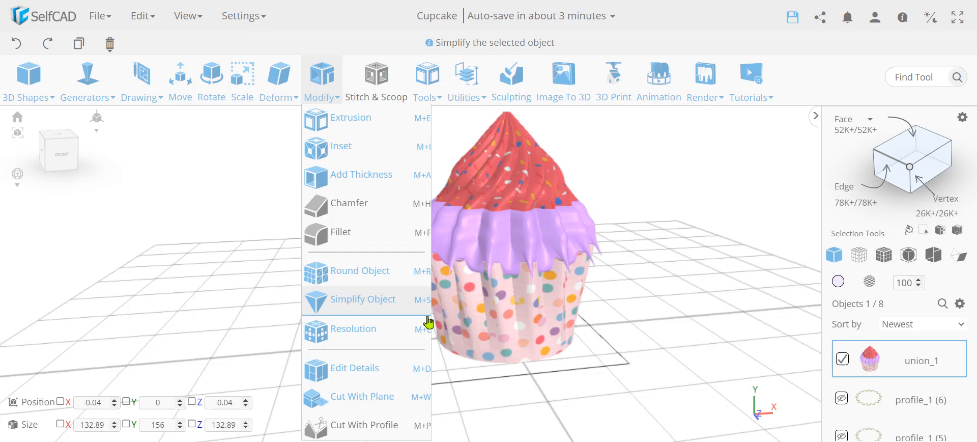
- Orbit around the finished union_1 cupcake to inspect the liner, icing and sprinkled frosting
left_click_drag(546, 323, 585, 283)
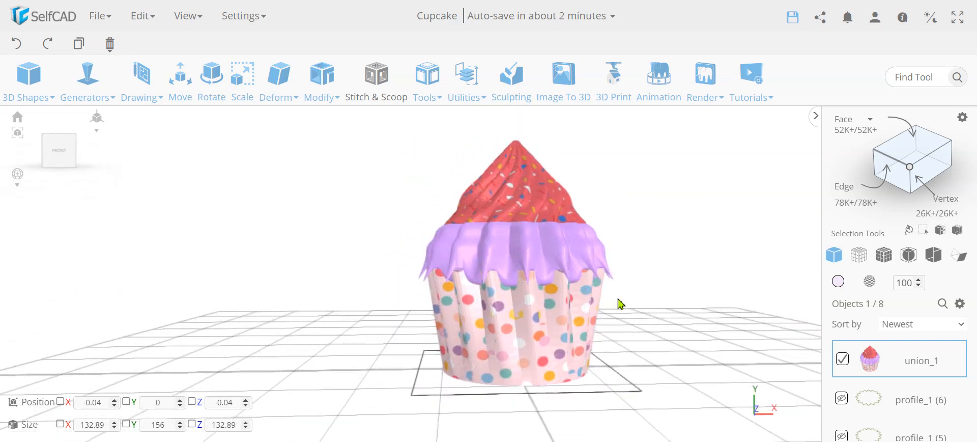
left_click_drag(516, 285, 562, 280)
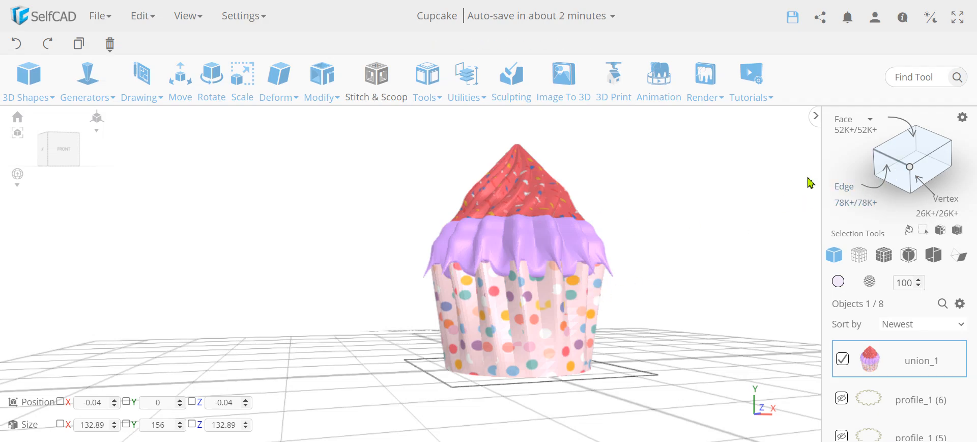
right_click_drag(622, 224, 512, 246)
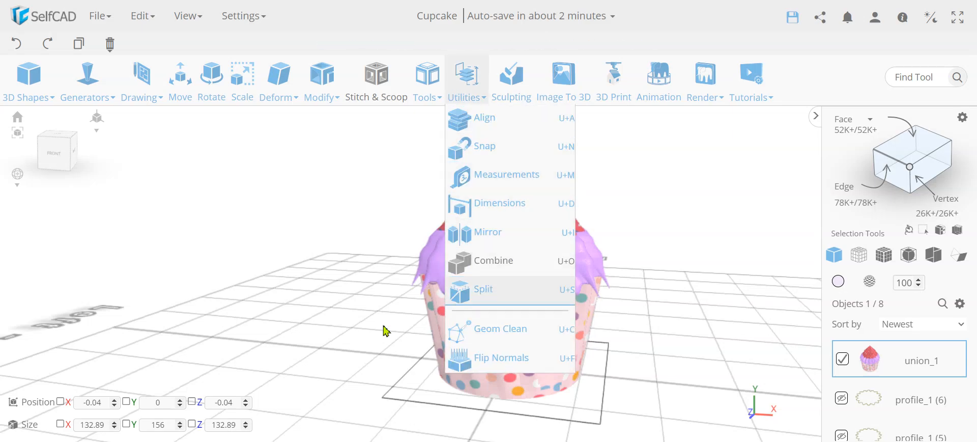
right_click_drag(576, 315, 499, 316)
scroll(522, 238, "up", 5)
scroll(522, 239, "down", 3)
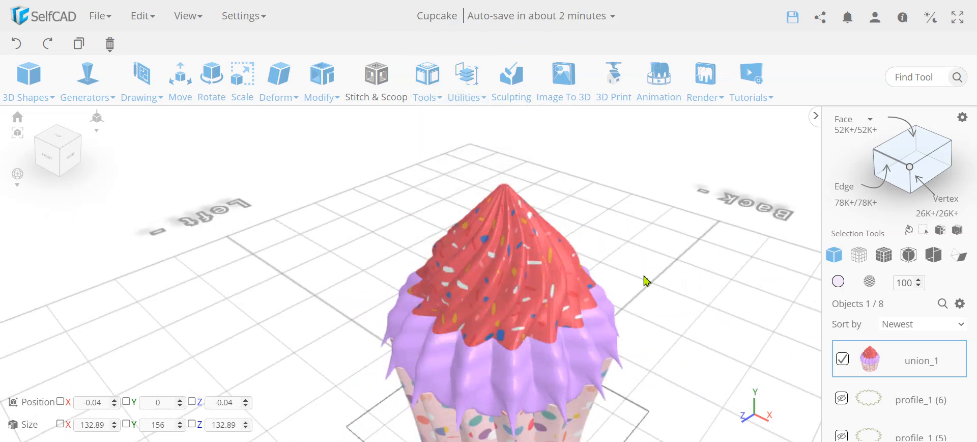
right_click_drag(646, 279, 599, 304)
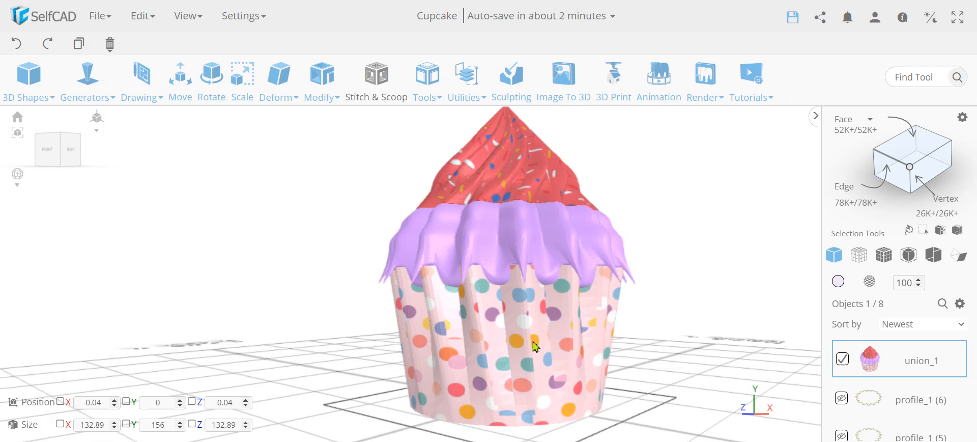
right_click_drag(529, 340, 514, 351)
scroll(507, 318, "down", 5)
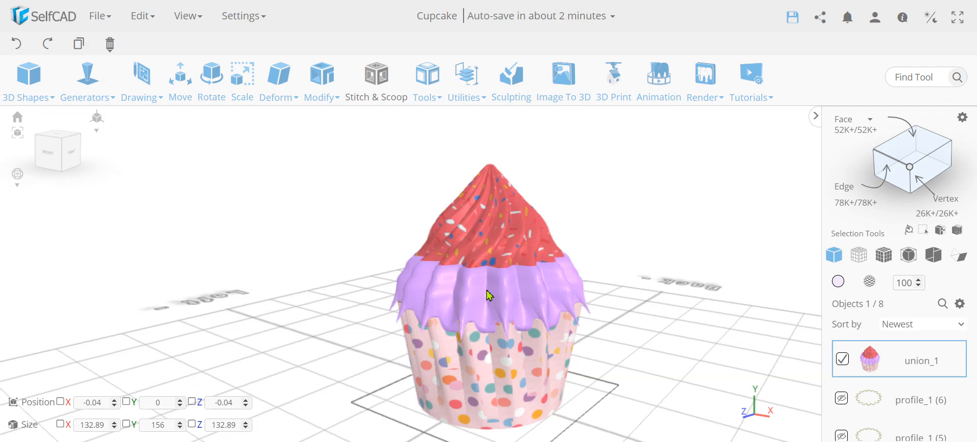
right_click_drag(507, 346, 542, 359)
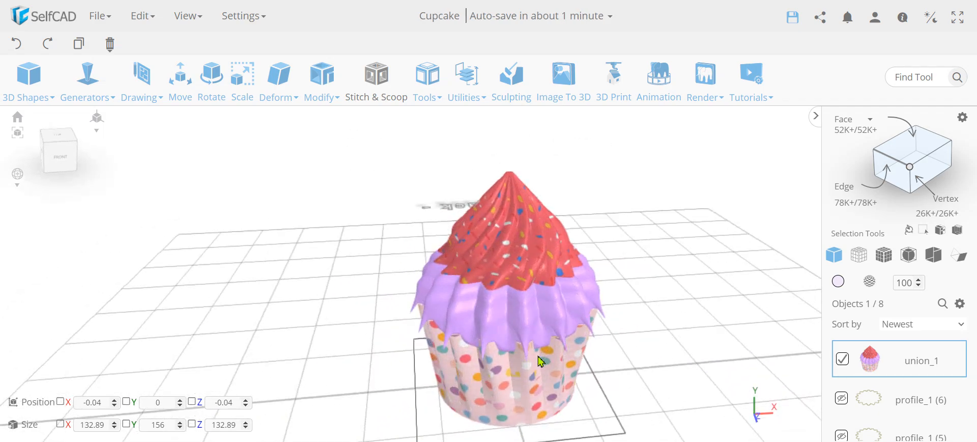